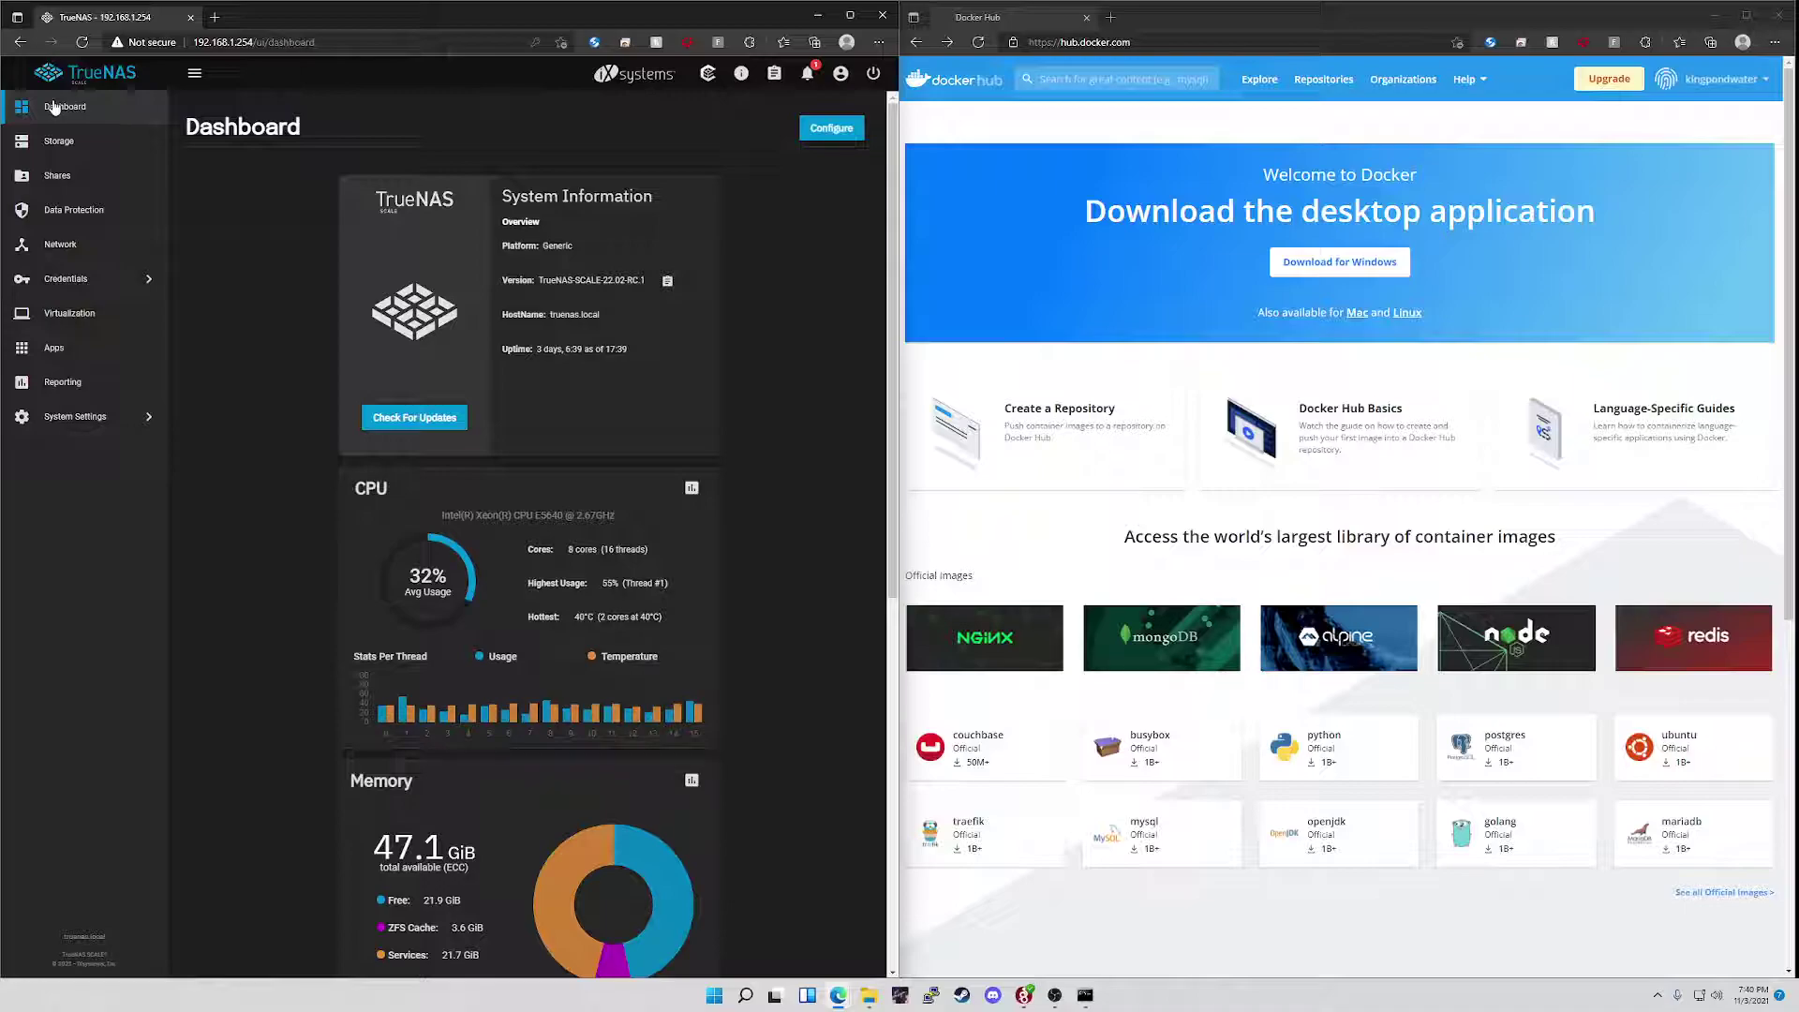
- Delete the stopped pihole app from the installed applications, confirming the deletion warning
click(134, 340)
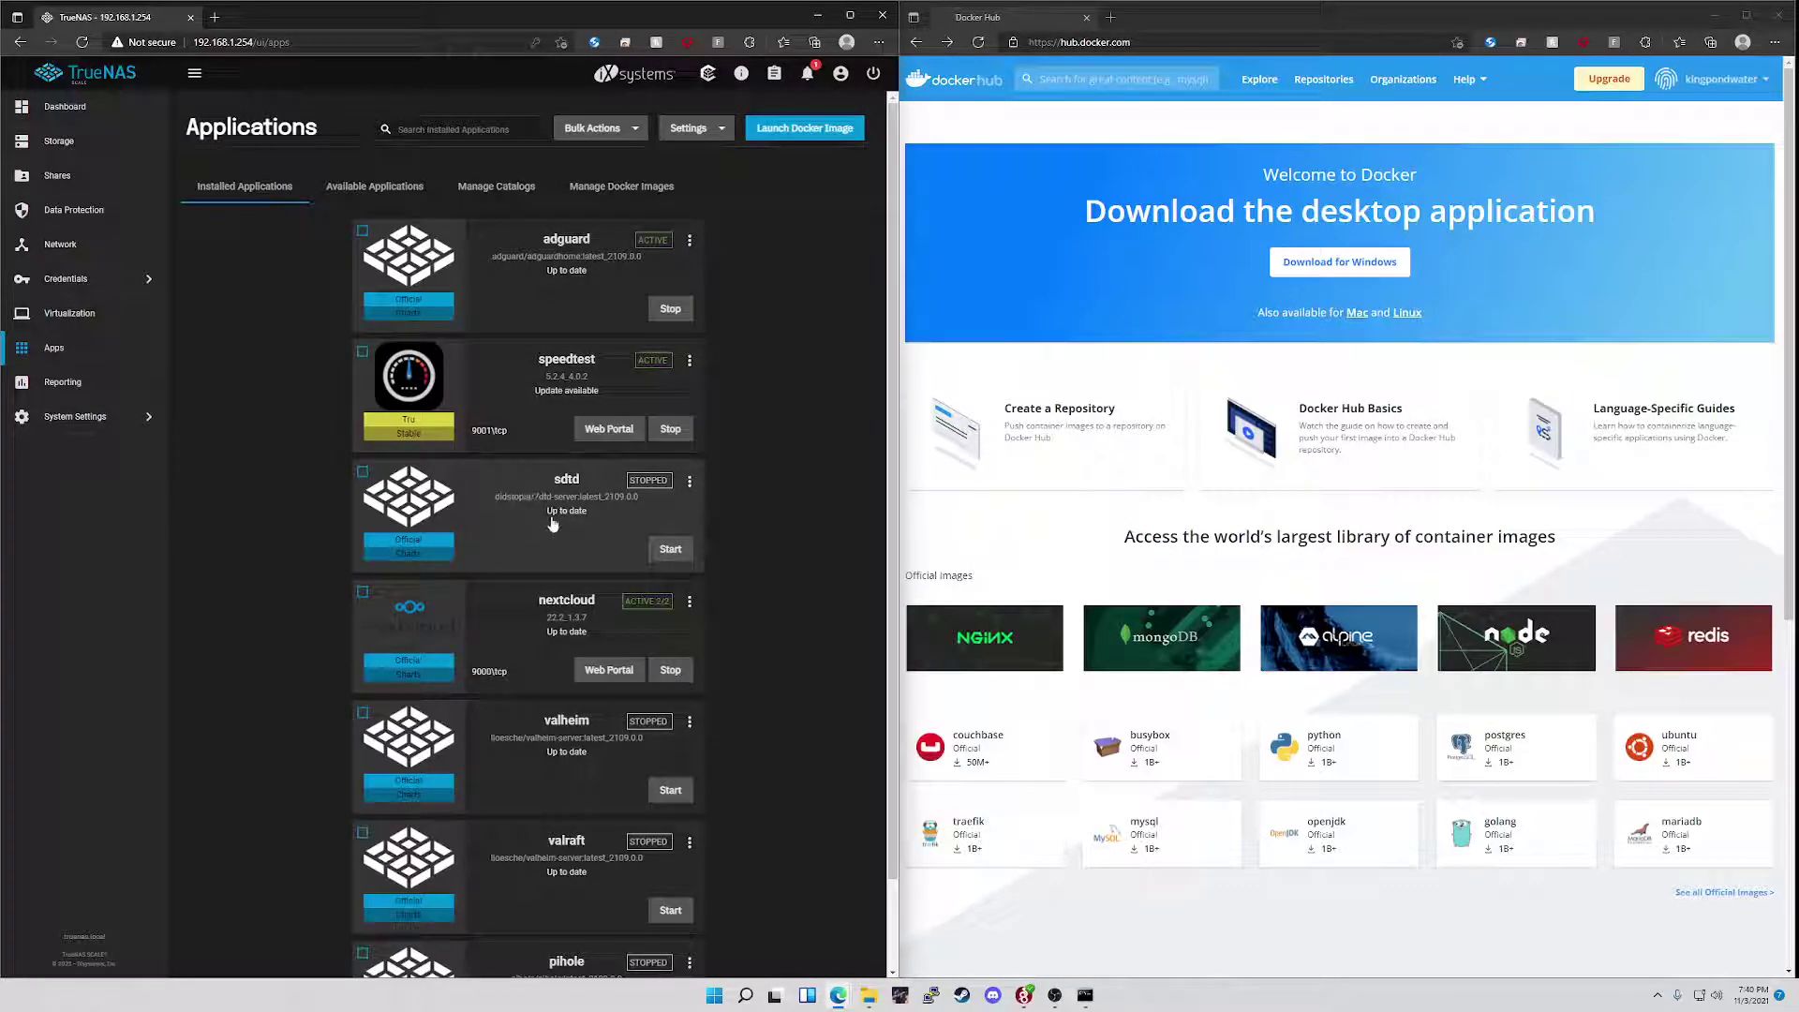
scroll(548, 655, down, 2)
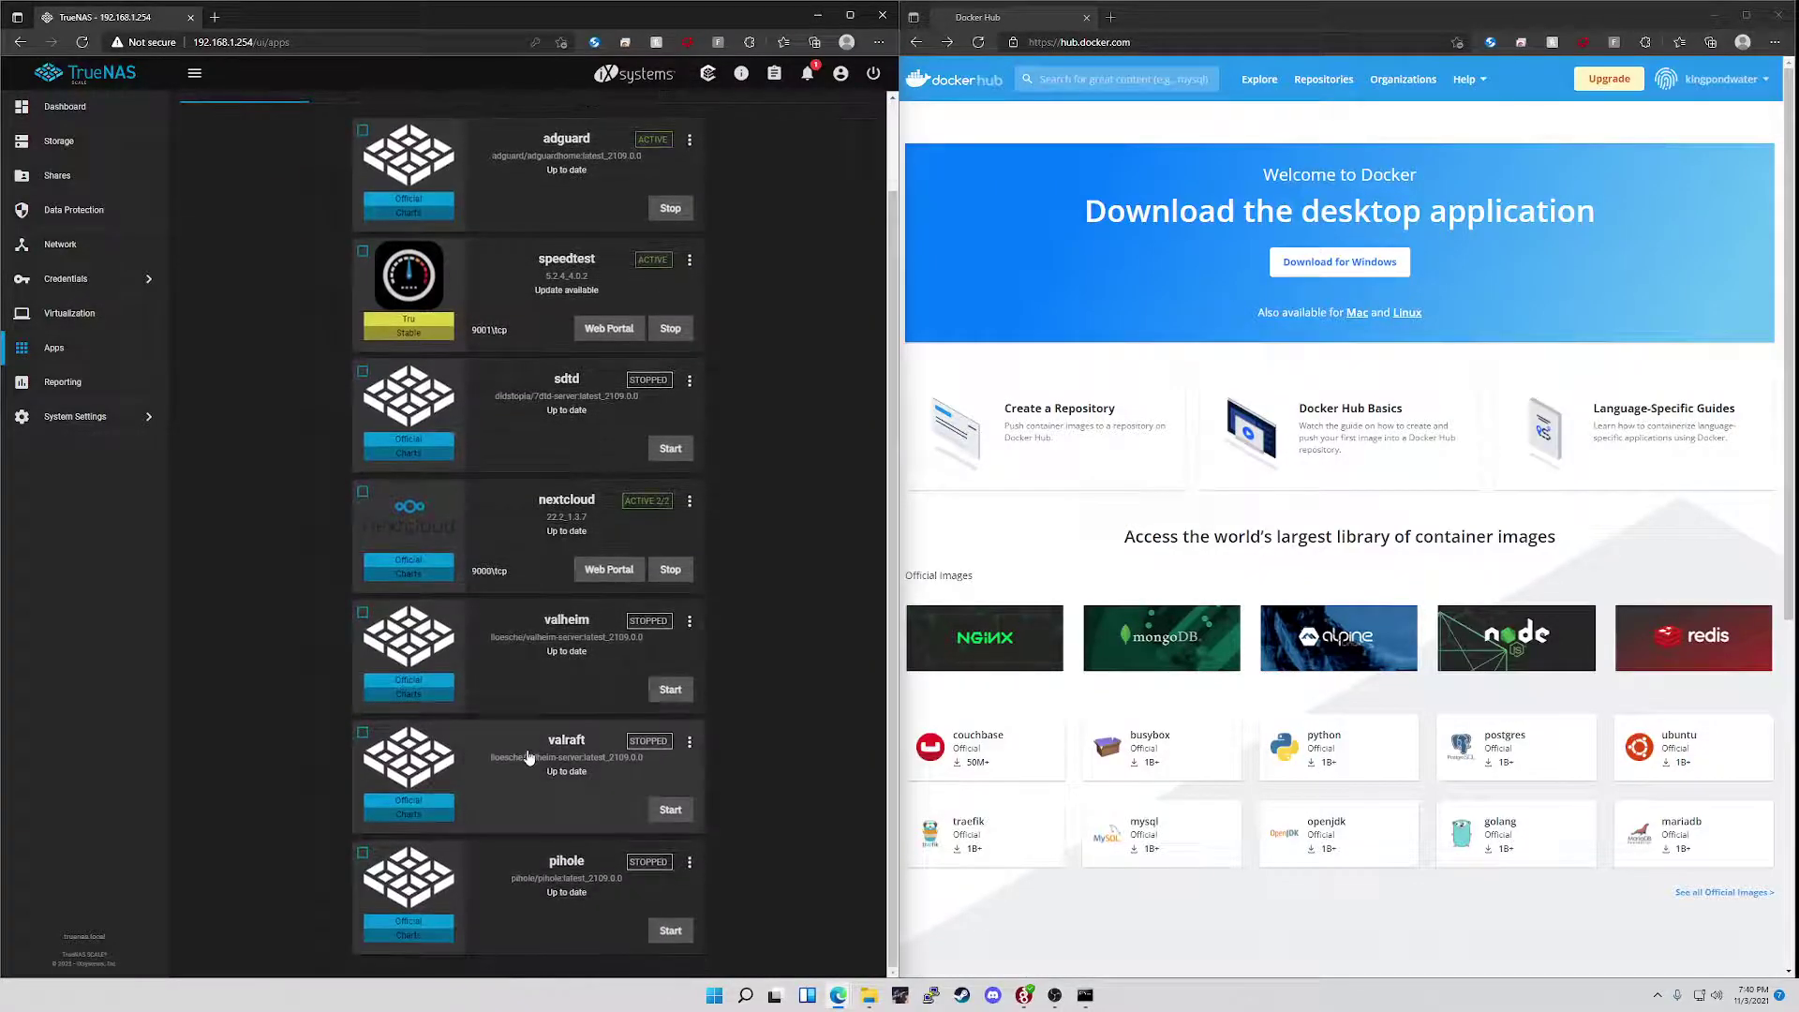
click(690, 861)
click(710, 832)
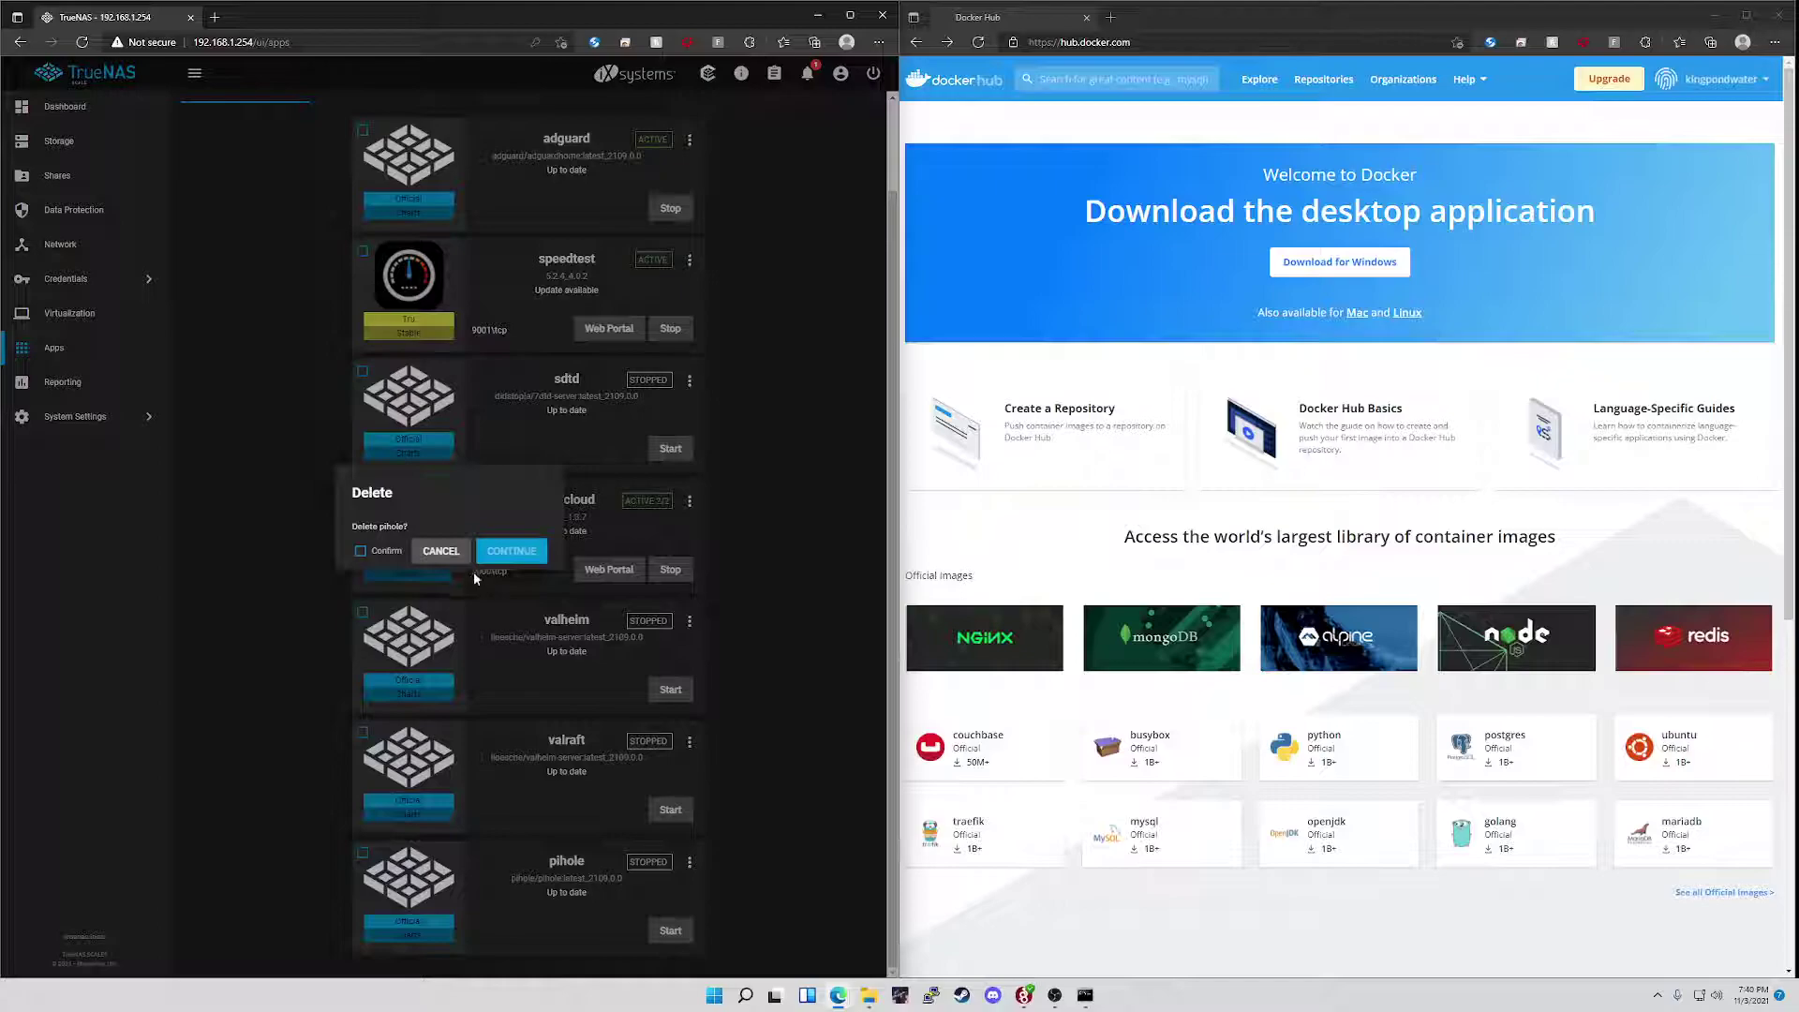
click(373, 556)
click(527, 558)
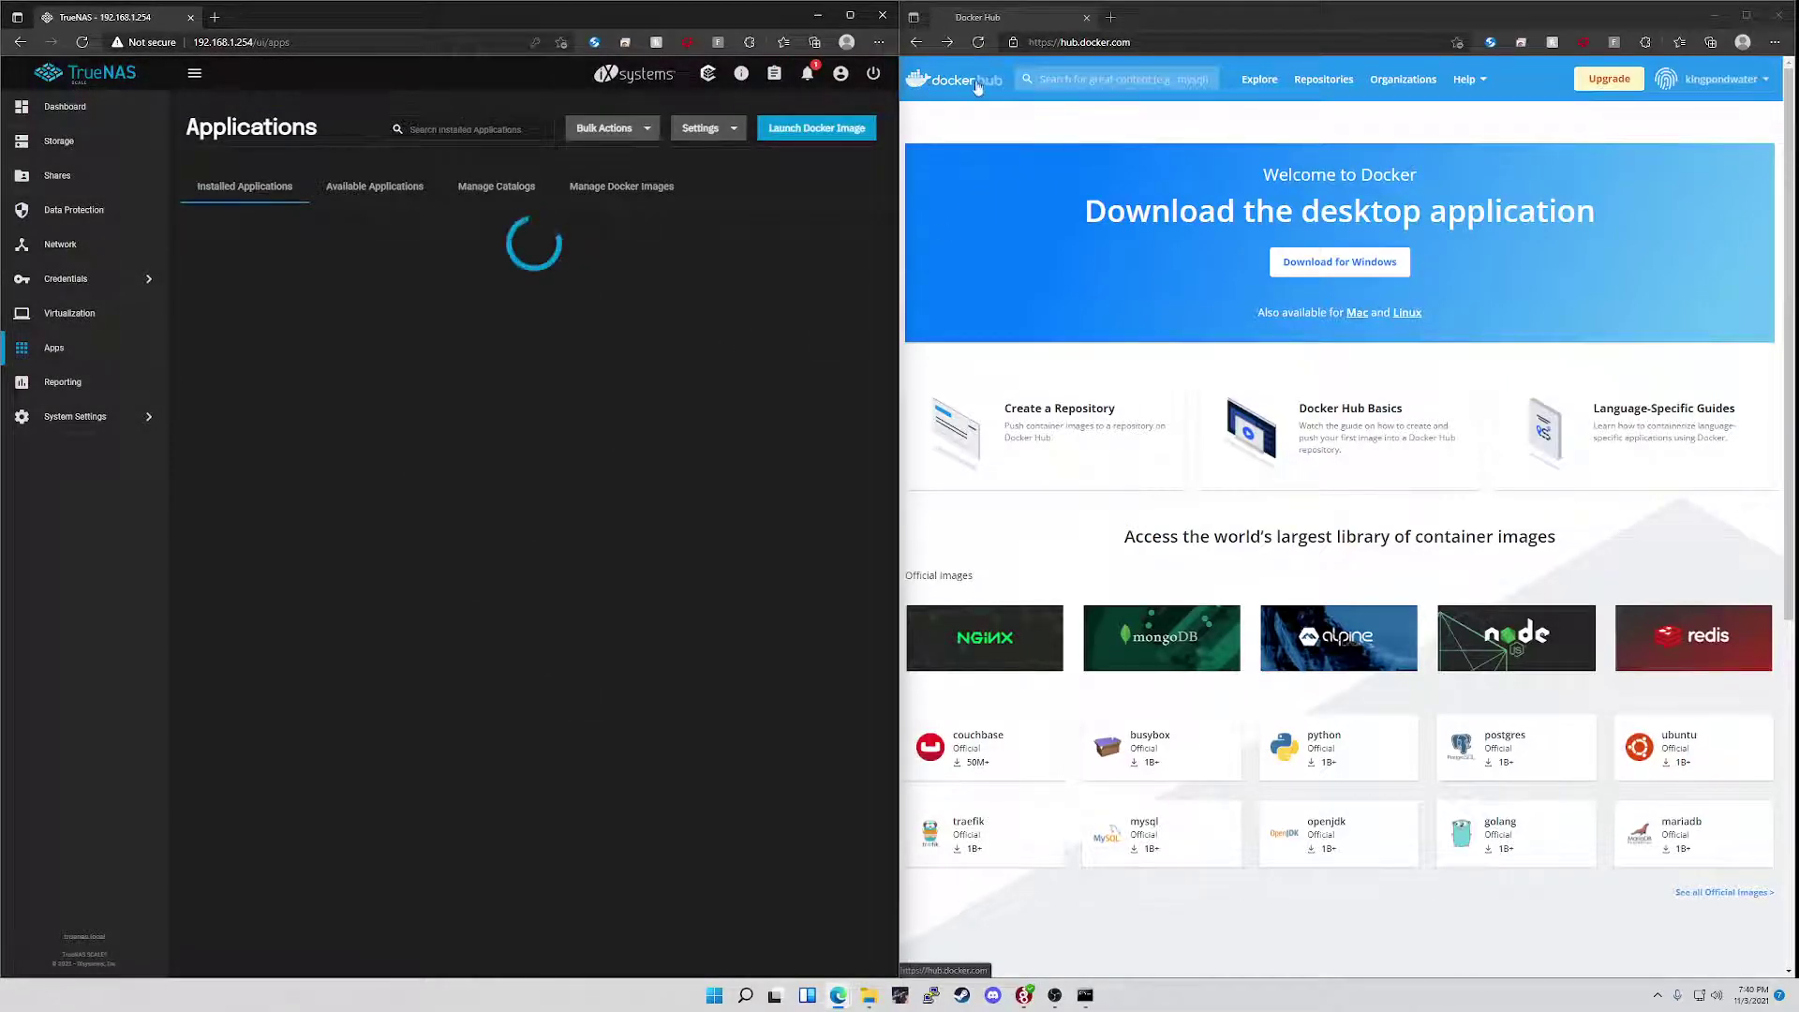
- Search Docker Hub for 'pihole' and open the pihole/pihole result
click(1054, 84)
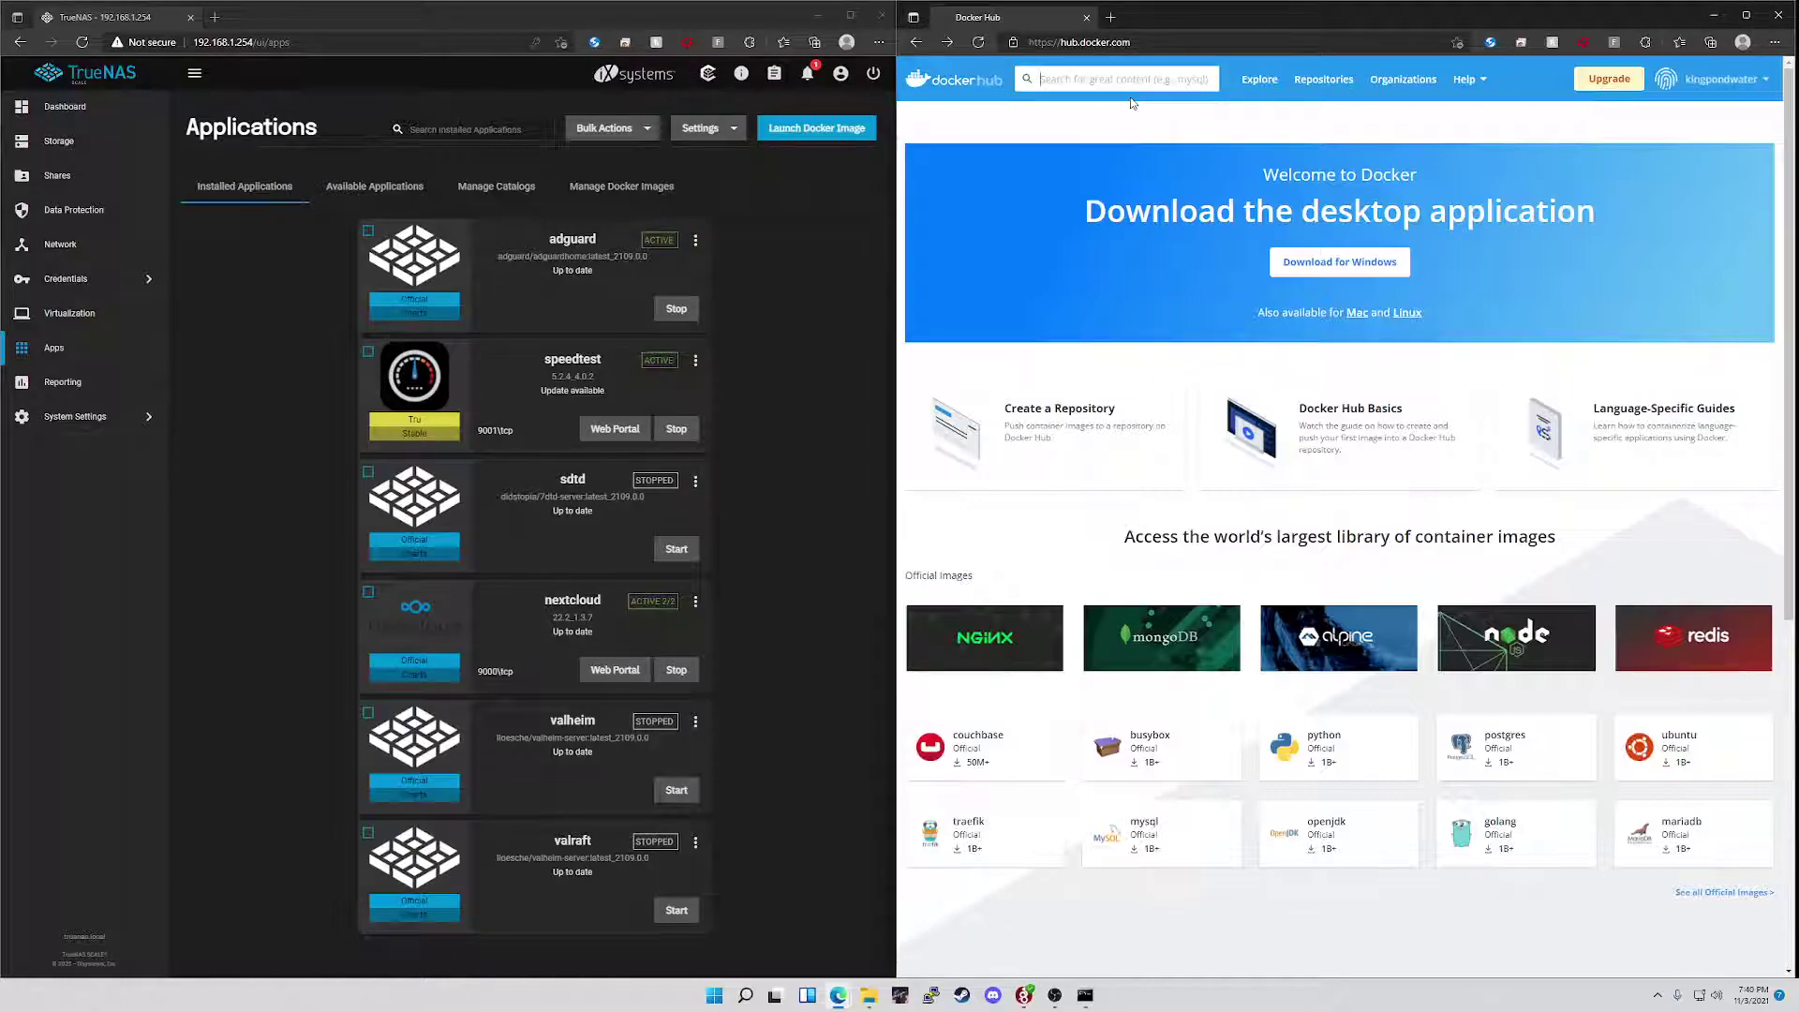
text(p)
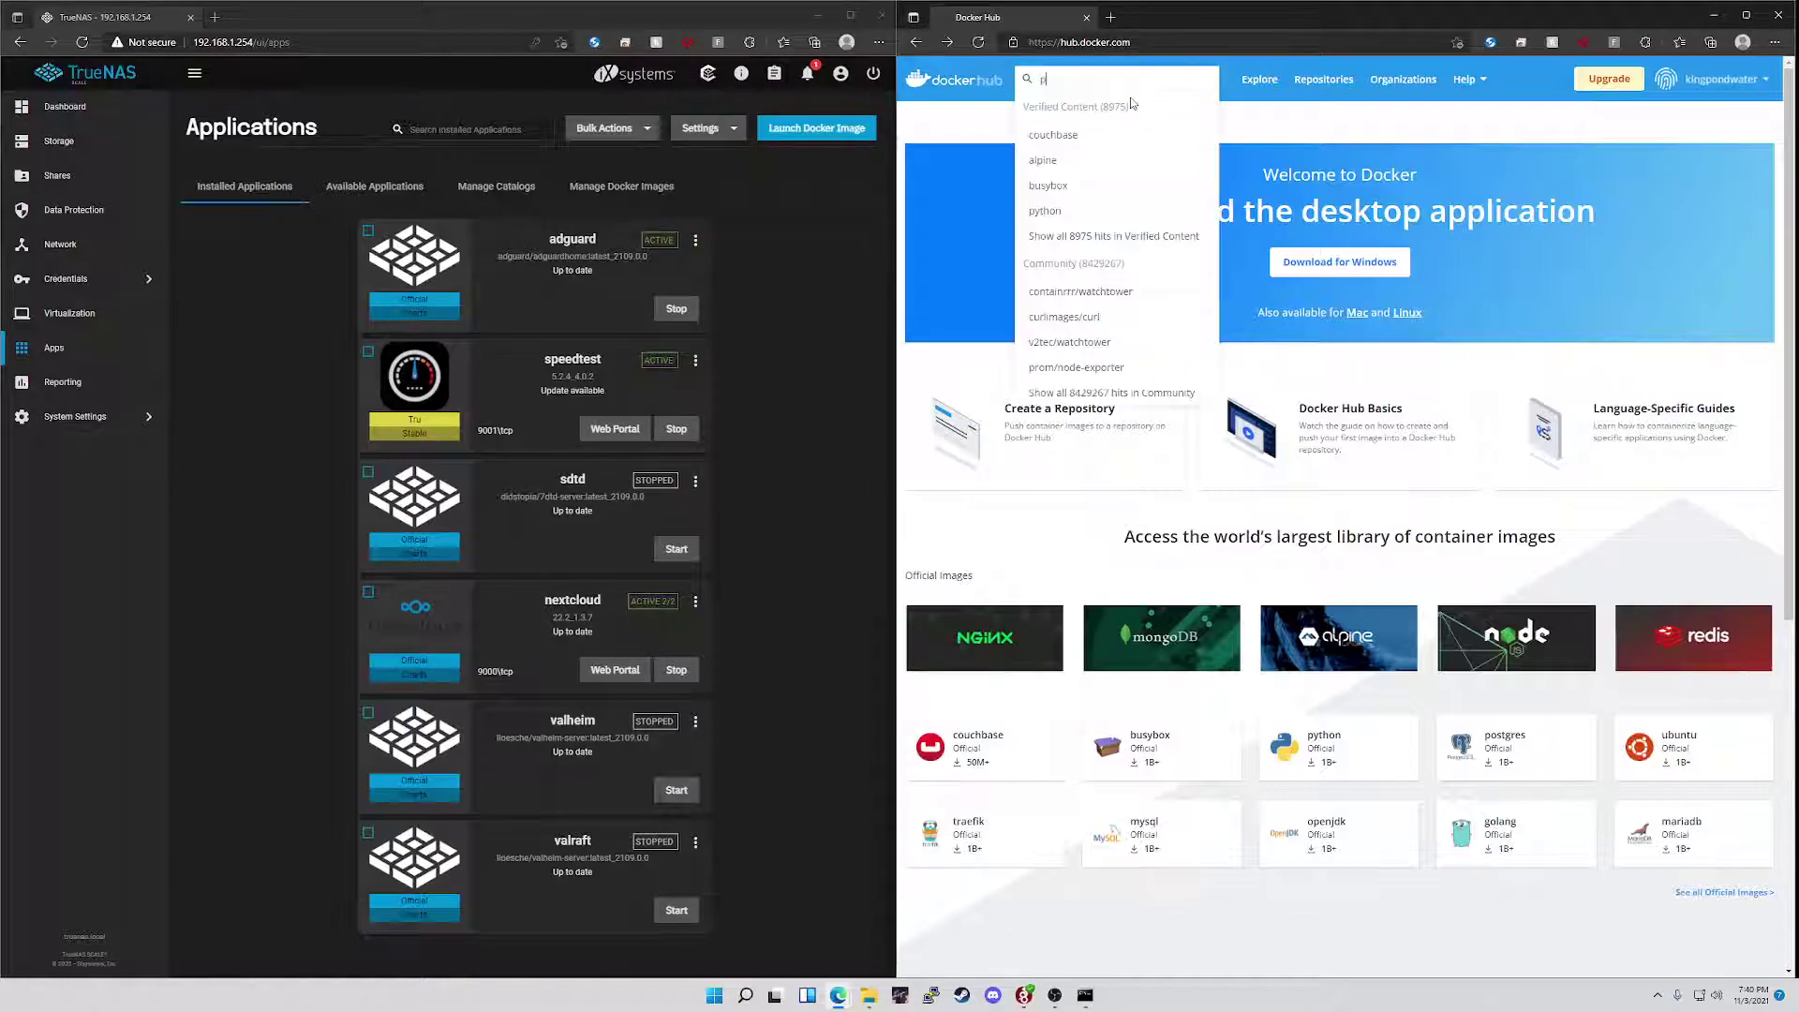
text(ihole)
key(Return)
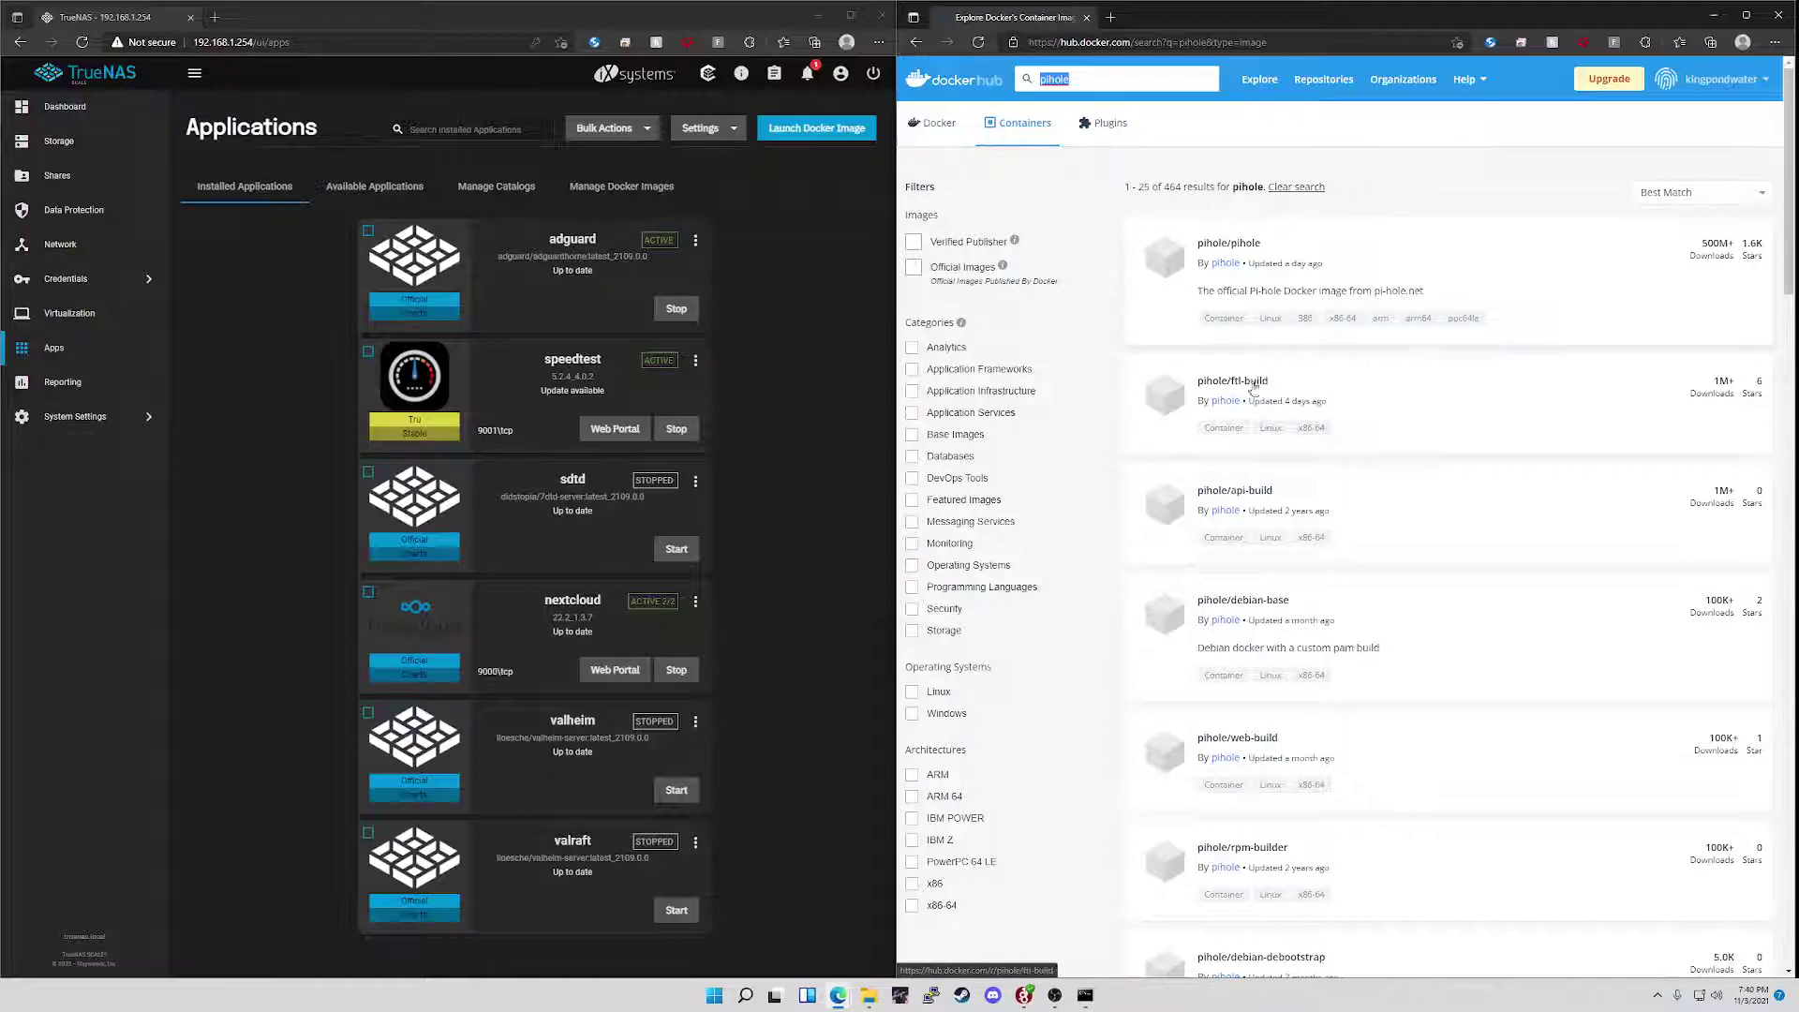
click(1237, 244)
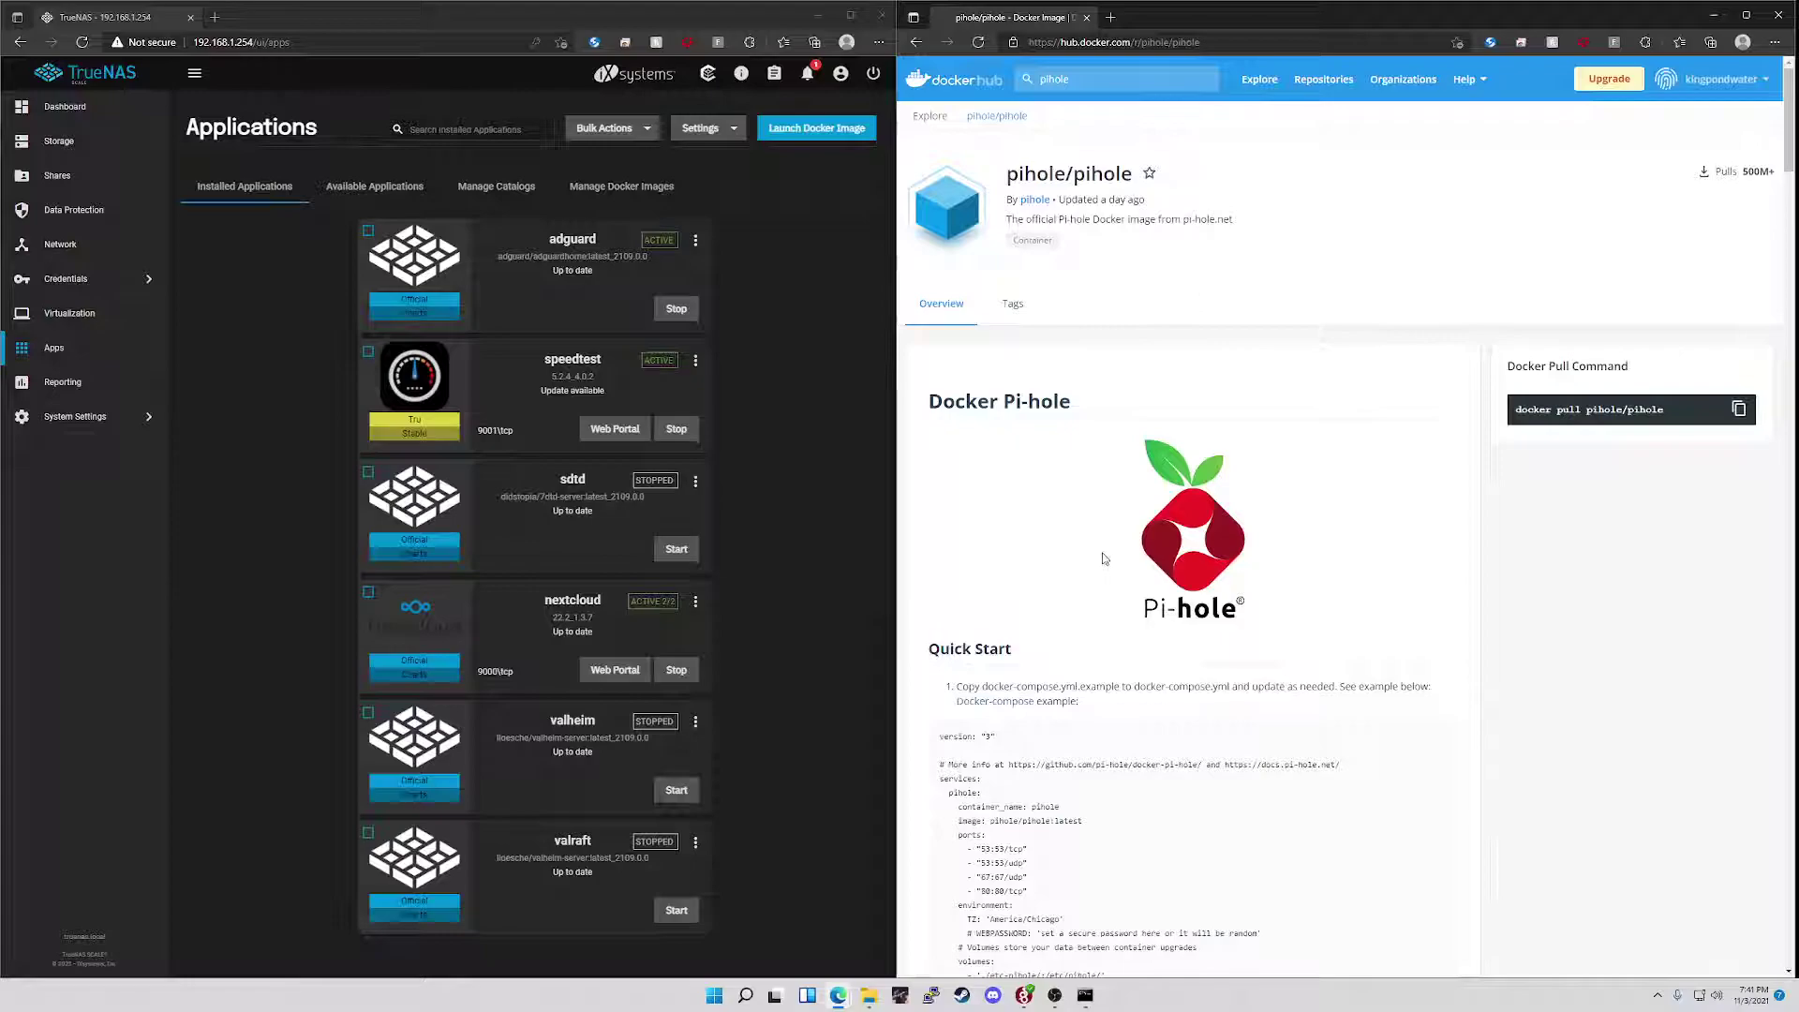
- Start a new Launch Docker Image app with application name pihole
click(777, 496)
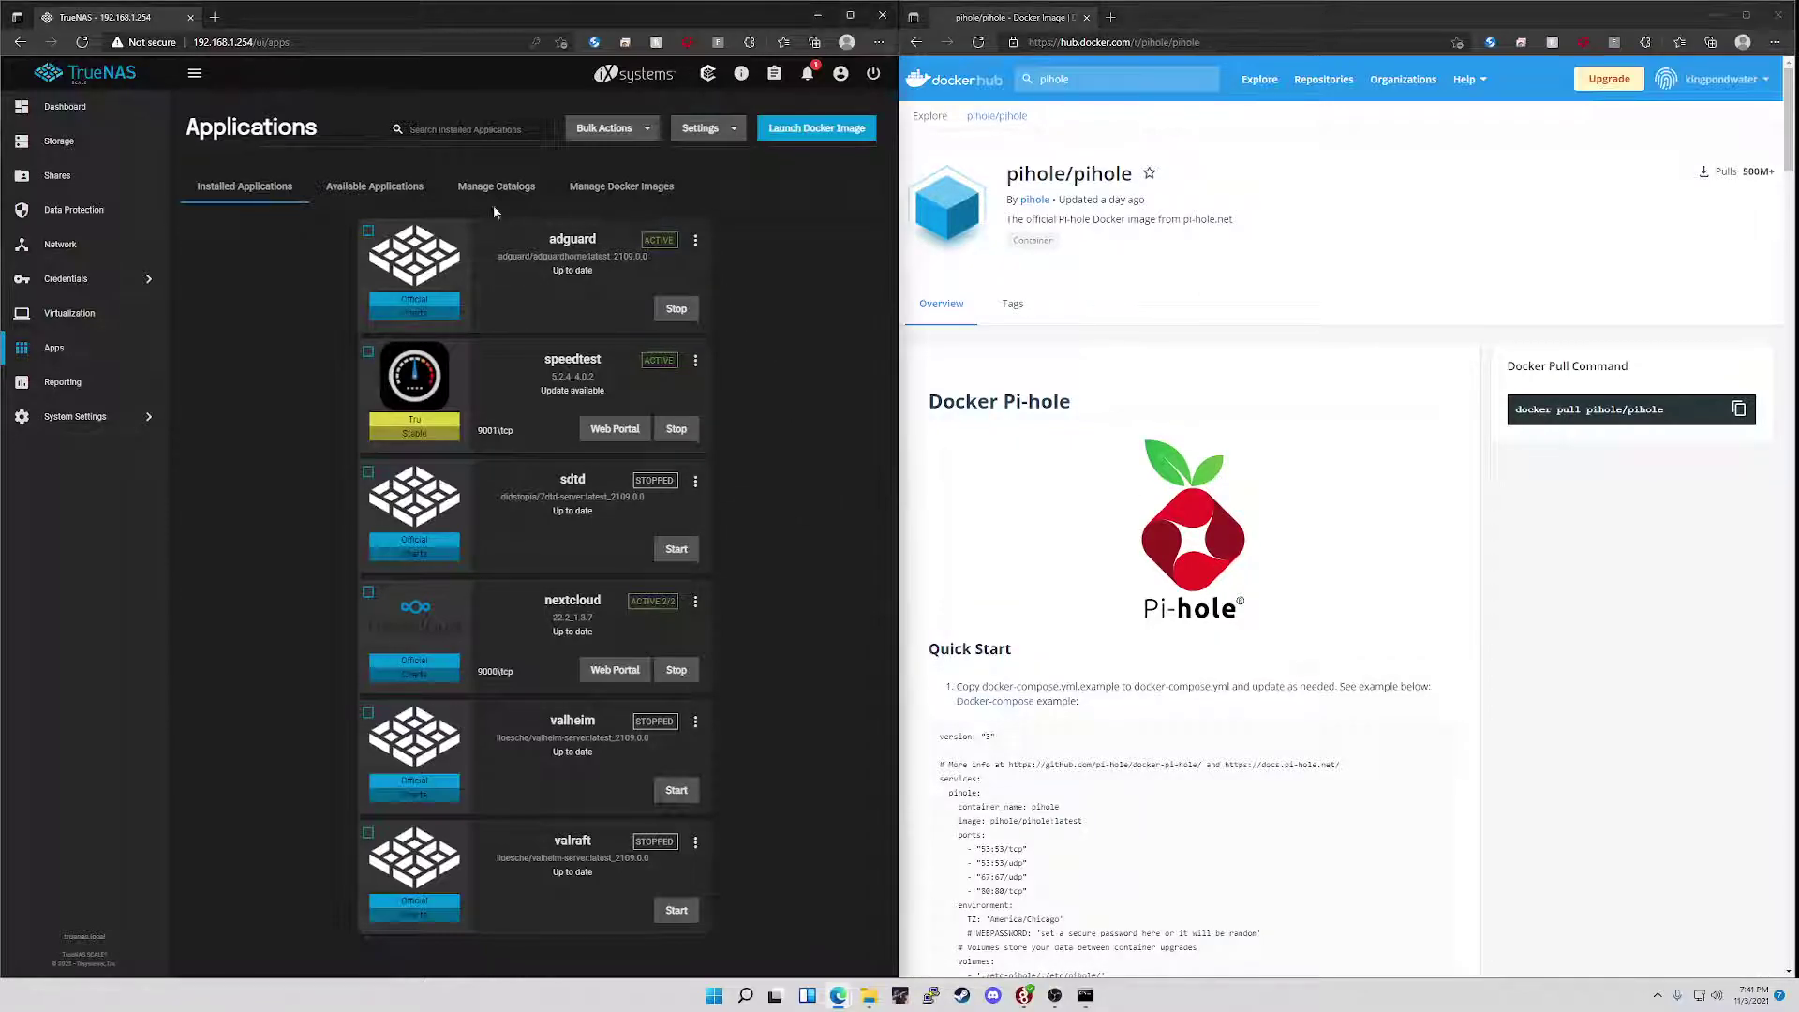
click(830, 132)
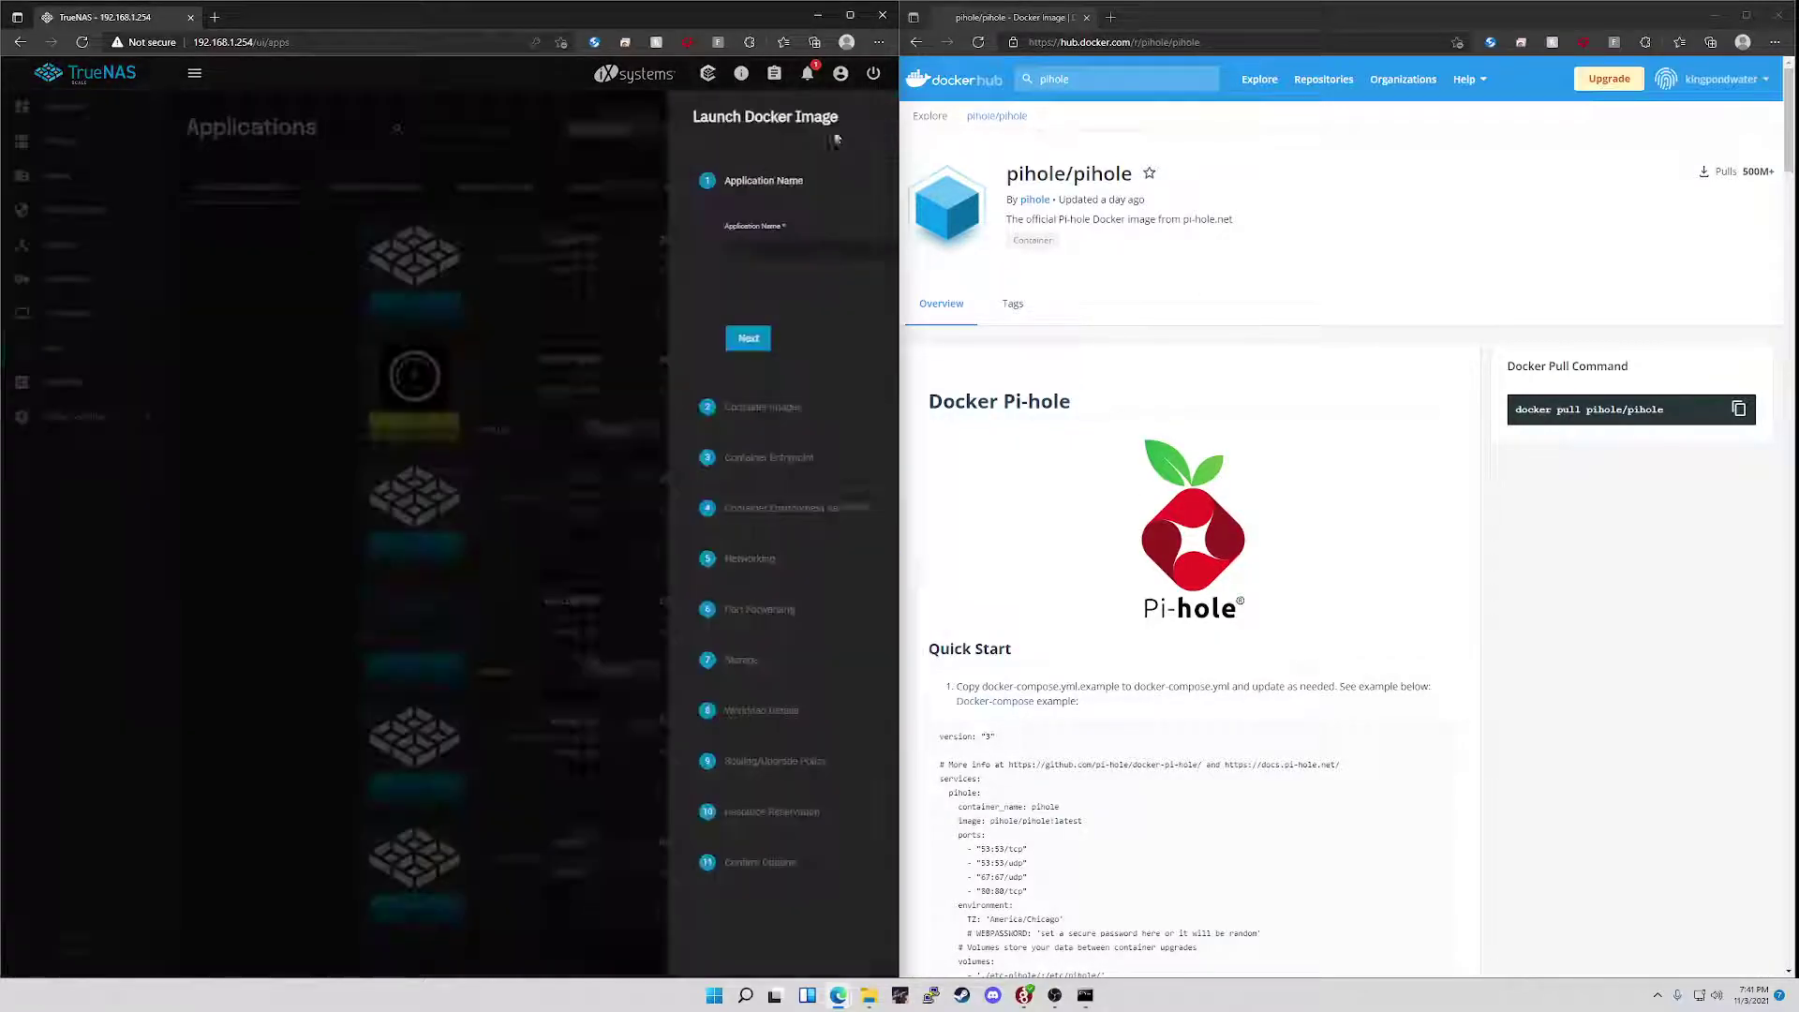
click(691, 248)
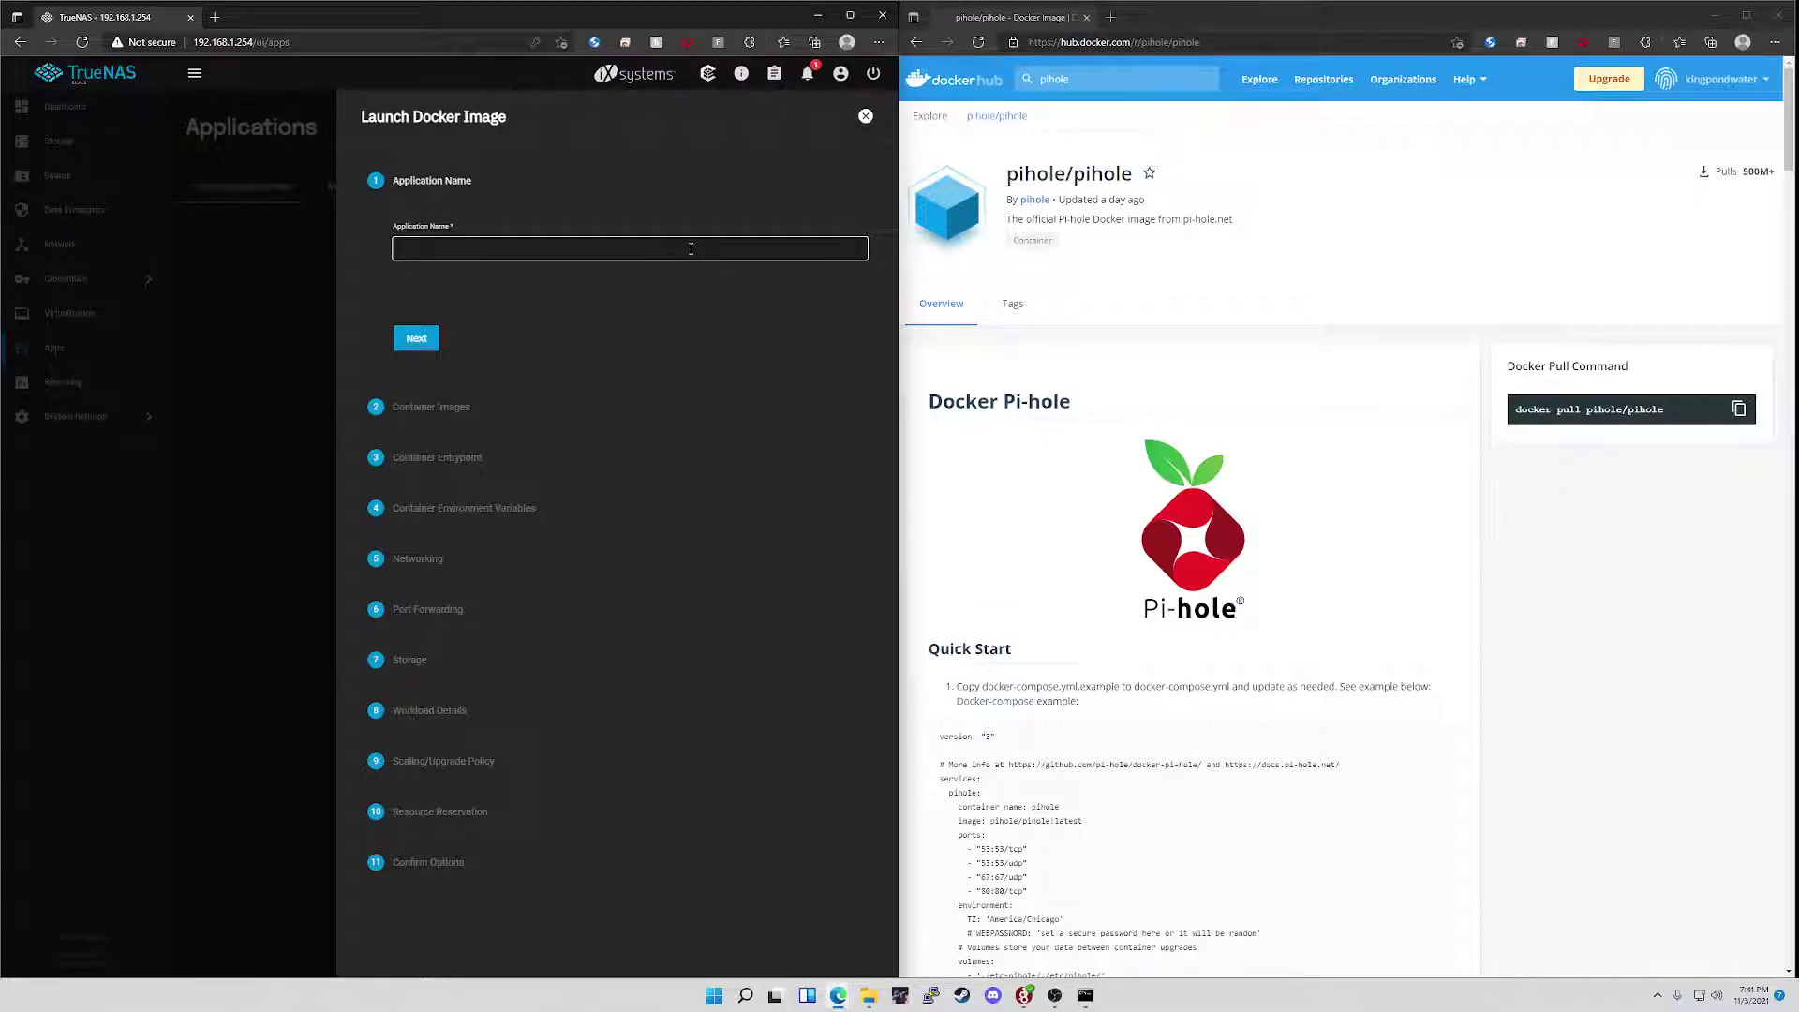
text(pihoole)
click(416, 338)
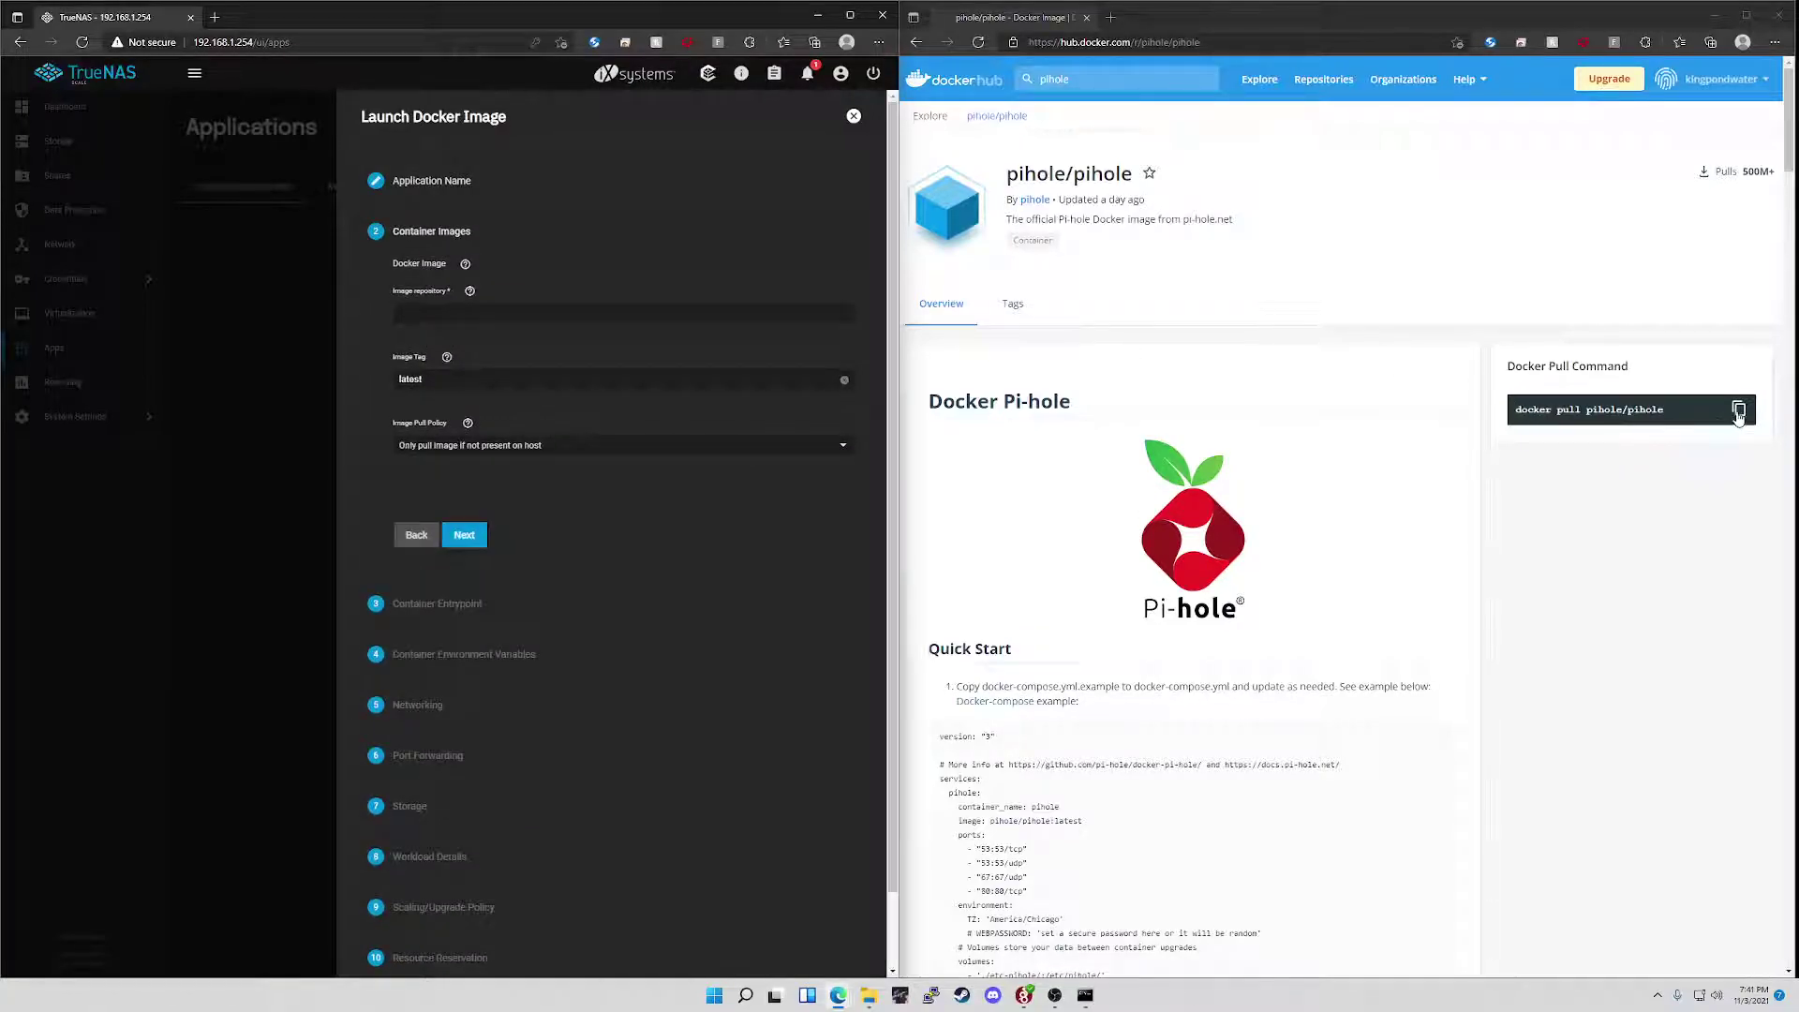
- Set the image repository to pihole/pihole from the copied Docker Hub pull command
click(1737, 410)
click(401, 313)
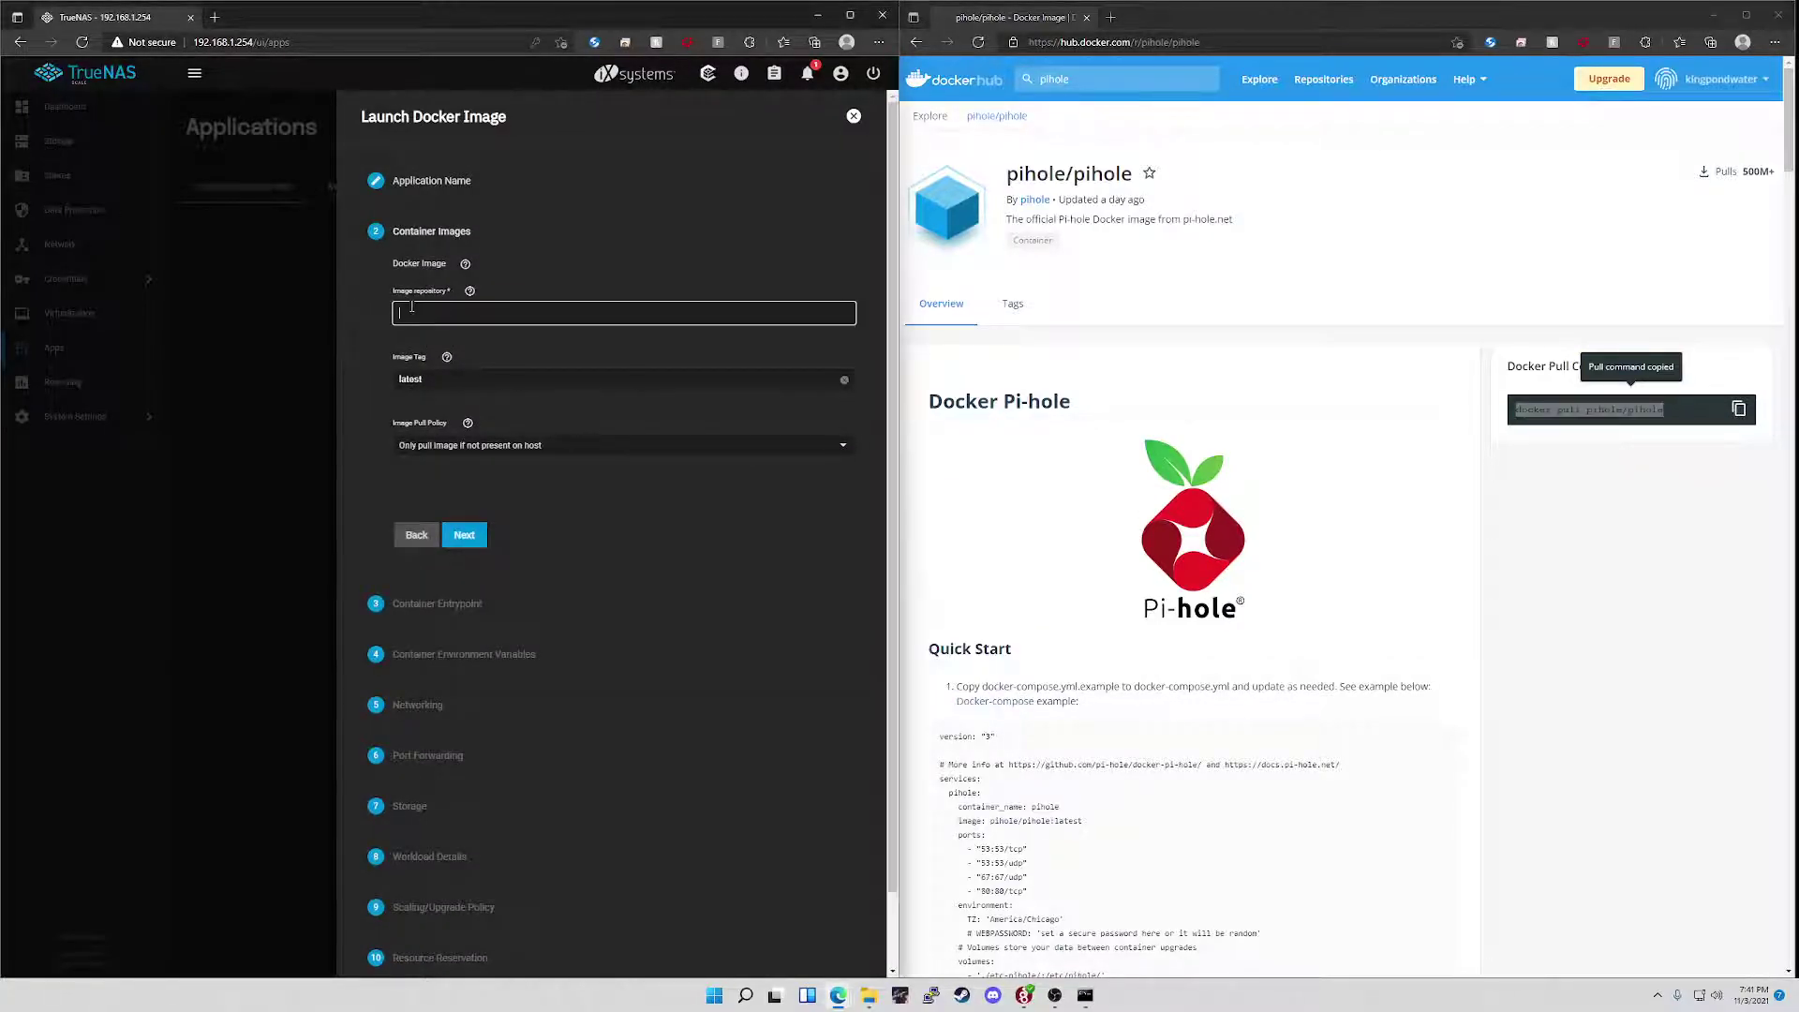
key(ctrl+v)
drag(450, 316, 333, 360)
key(BackSpace)
click(456, 547)
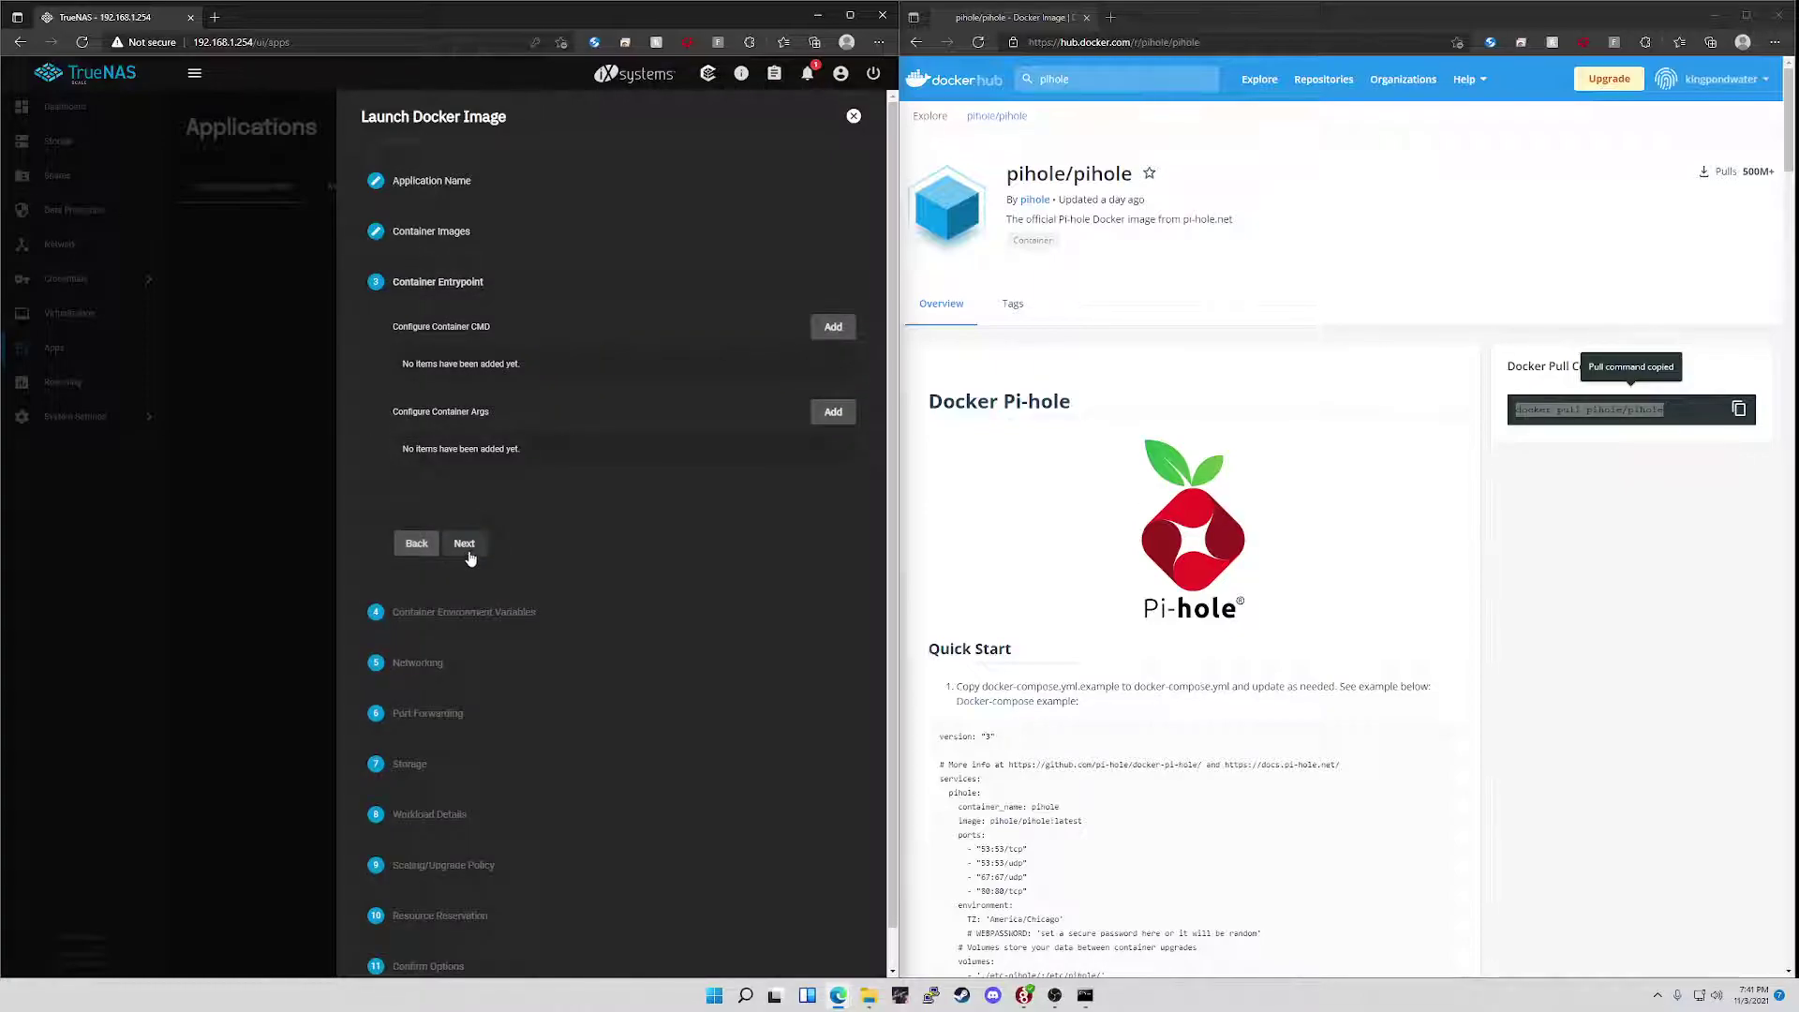
- Add two environment variable entries and set the first to TZ = America/Chicago
click(464, 545)
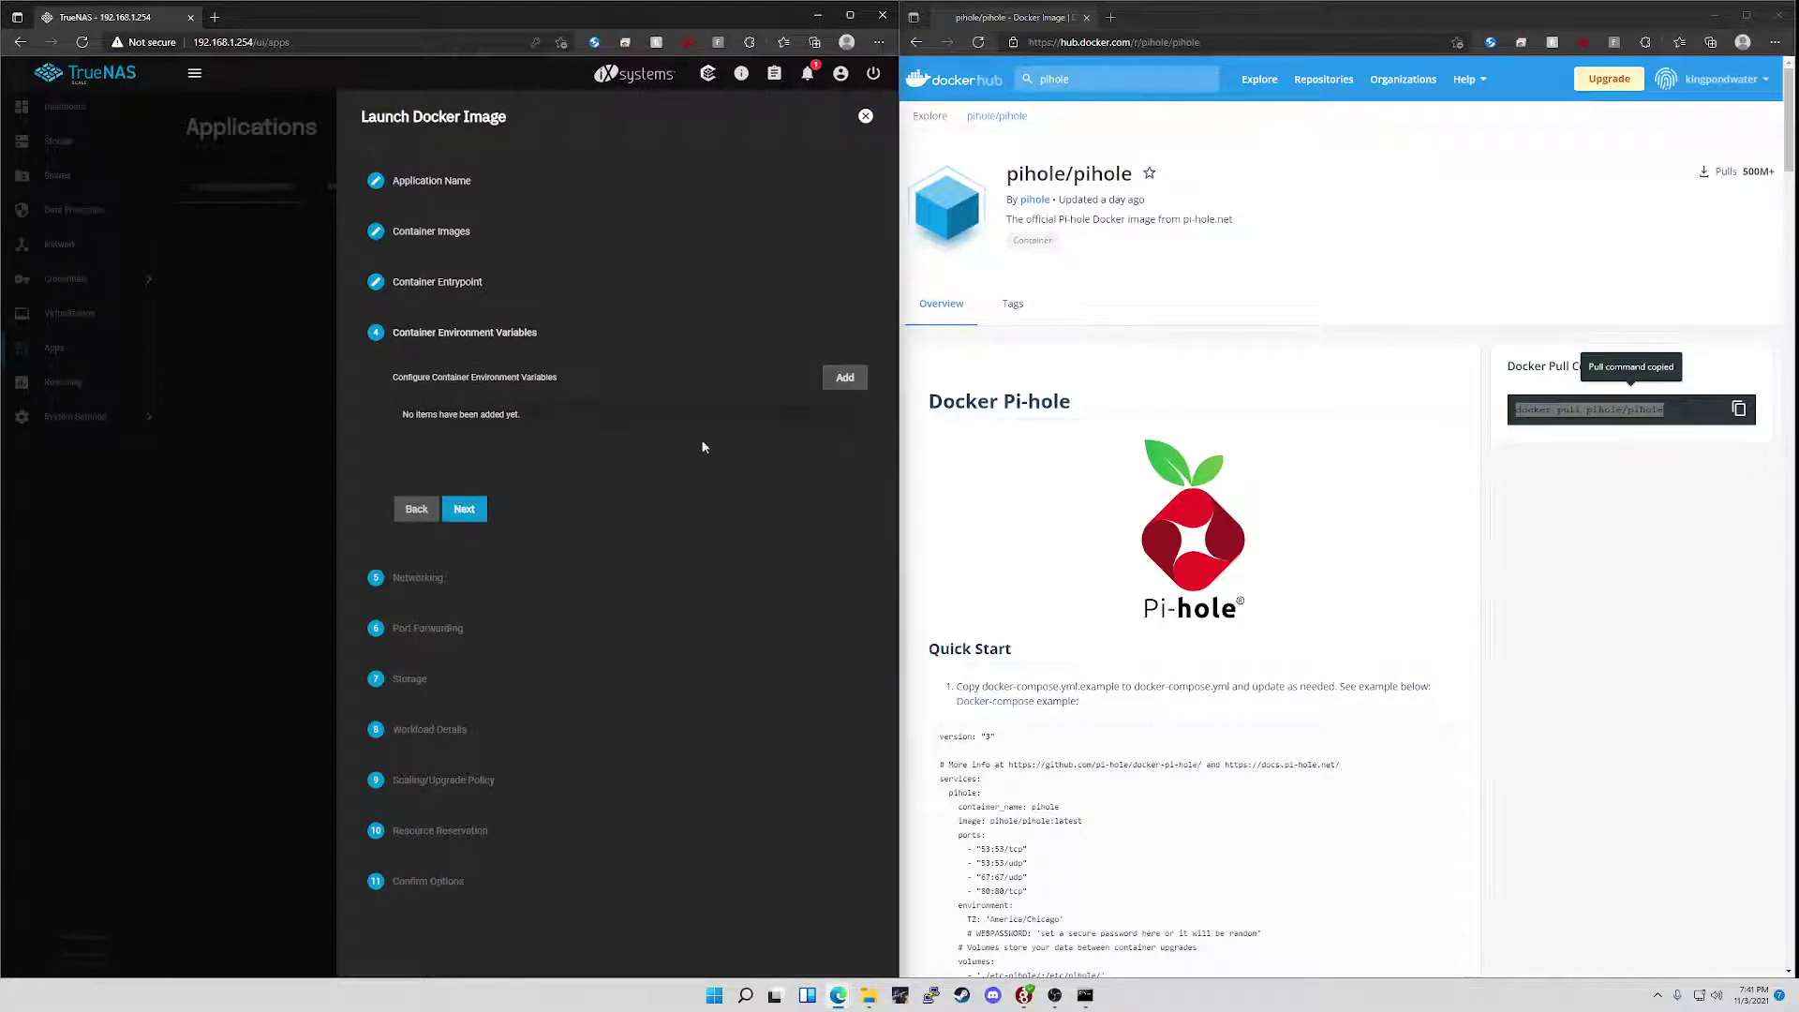
double_click(844, 379)
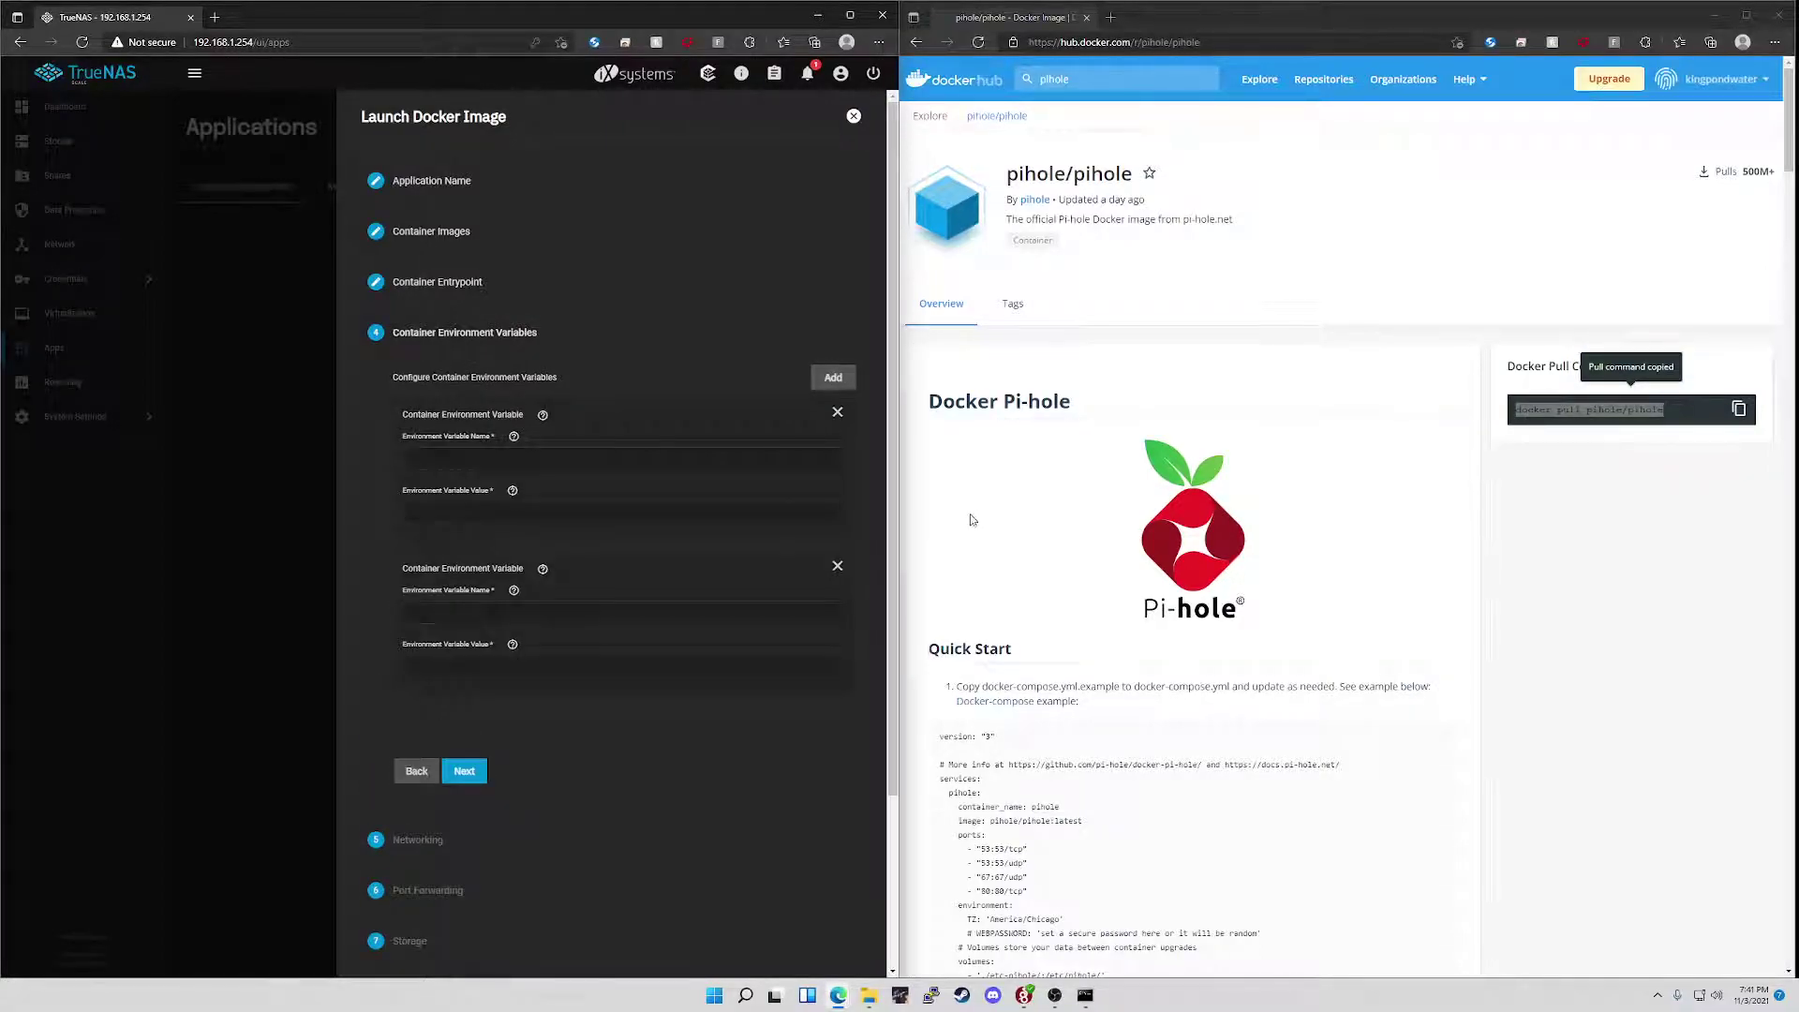
scroll(1035, 553, down, 1)
scroll(1034, 553, down, 4)
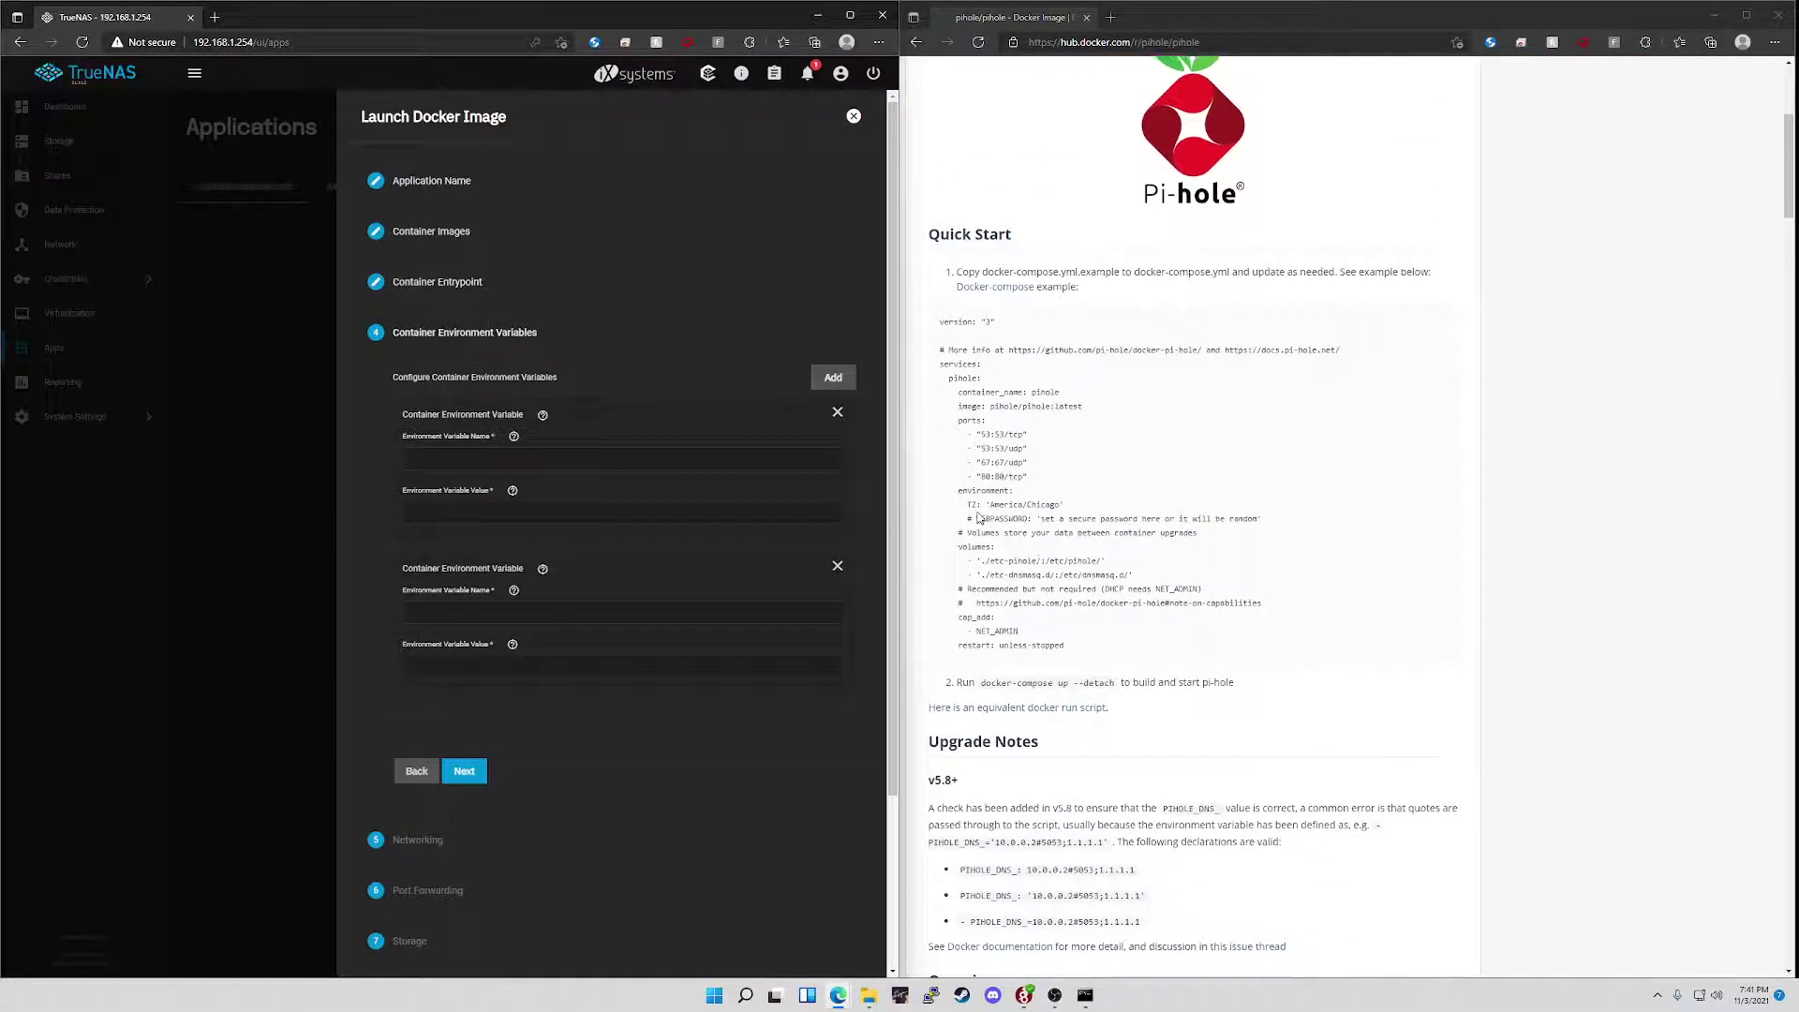
double_click(973, 506)
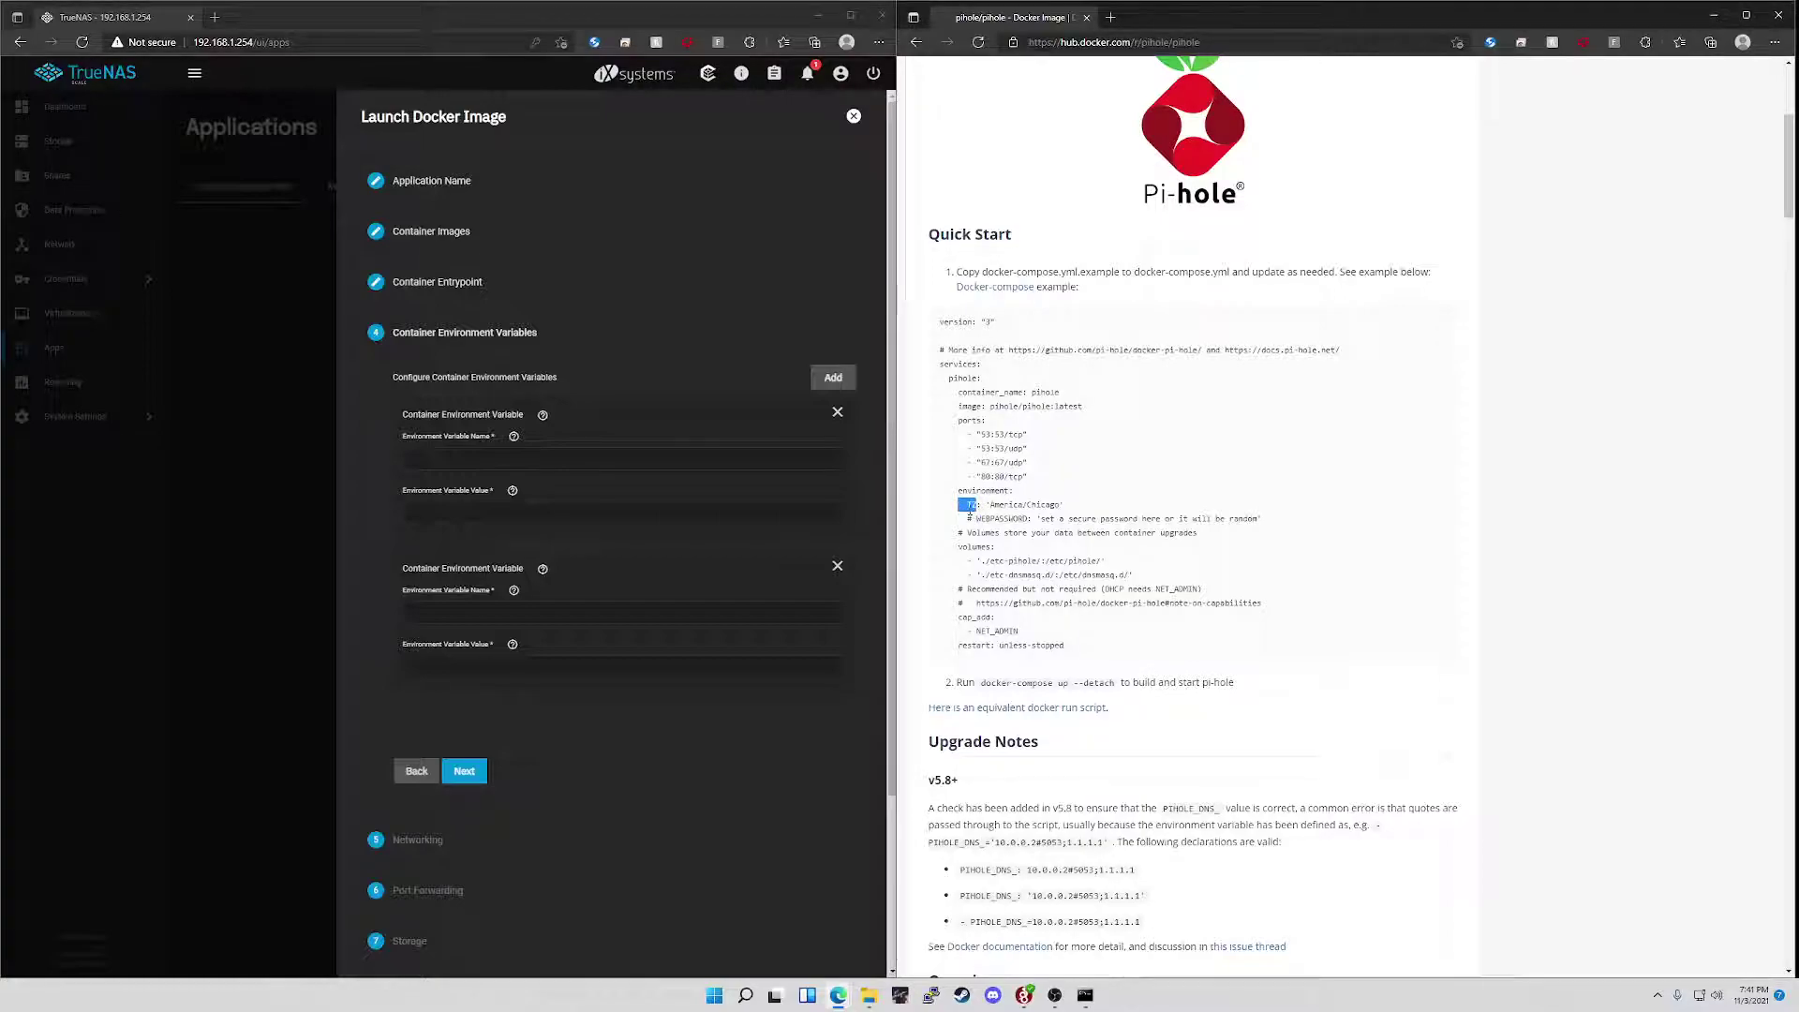
click(973, 506)
double_click(973, 505)
key(ctrl+c)
click(548, 458)
key(ctrl+v)
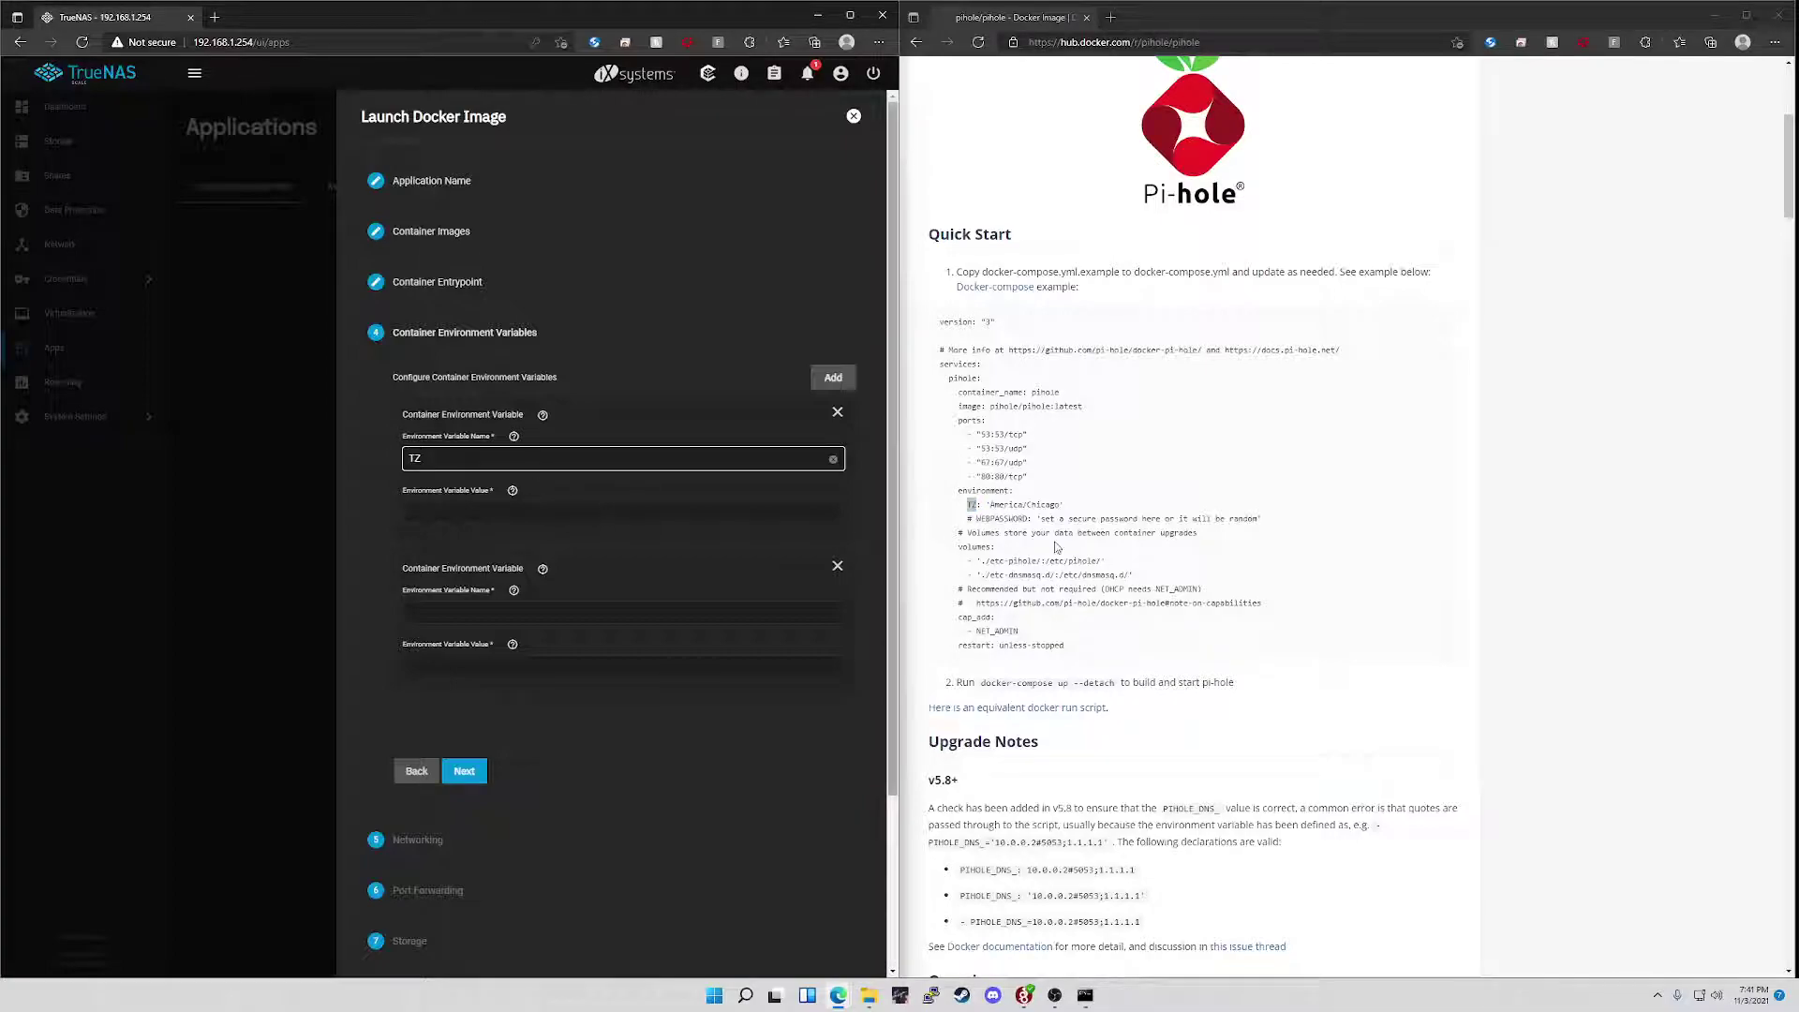
drag(992, 506, 1062, 506)
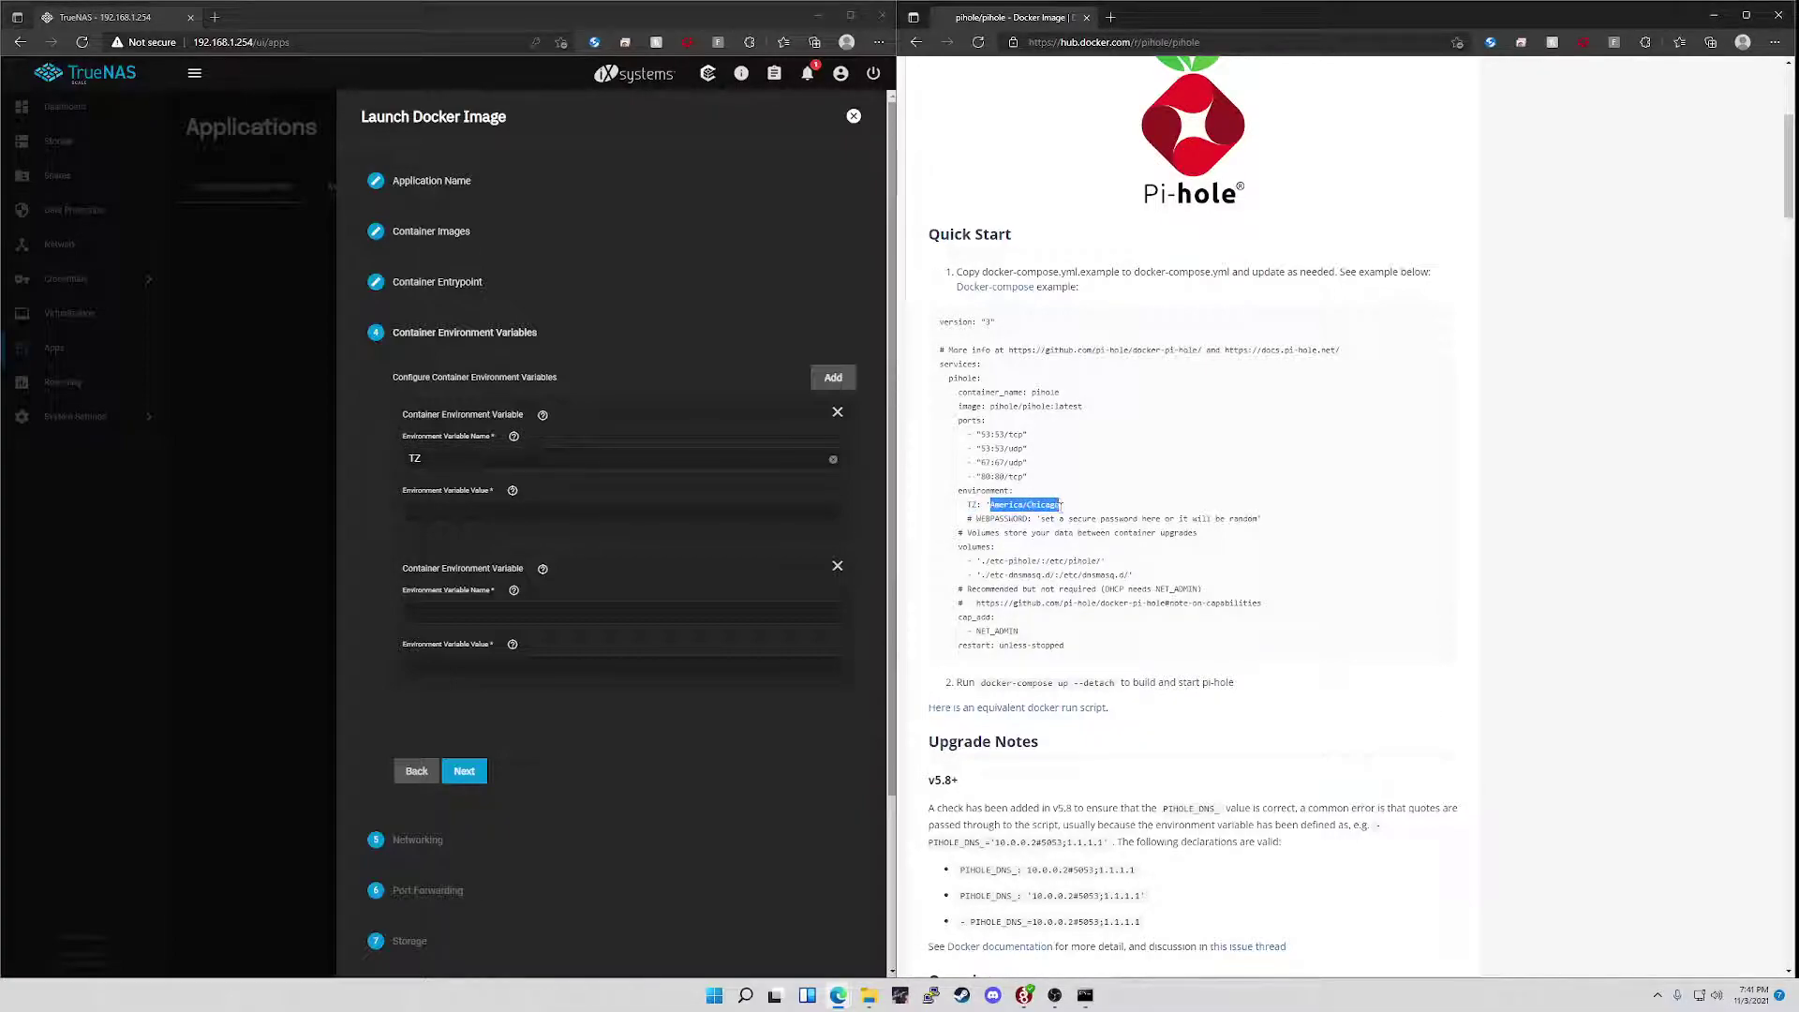
key(ctrl+c)
click(541, 513)
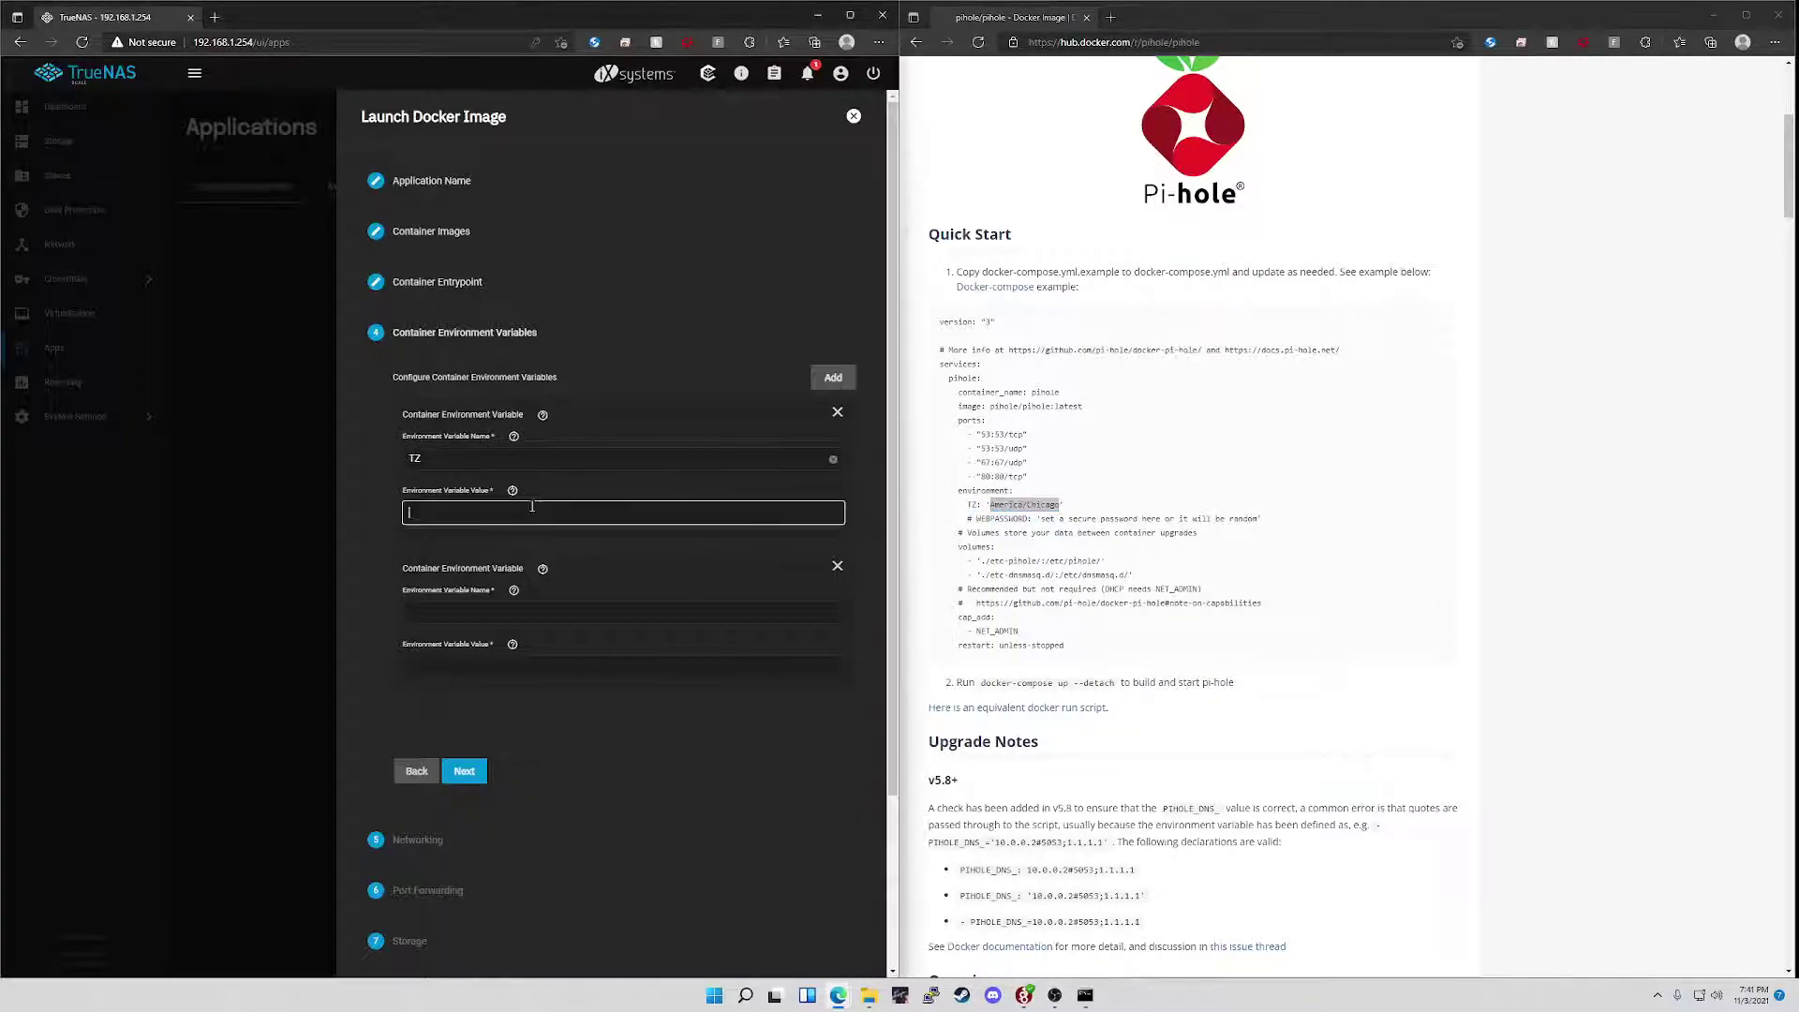
key(ctrl+v)
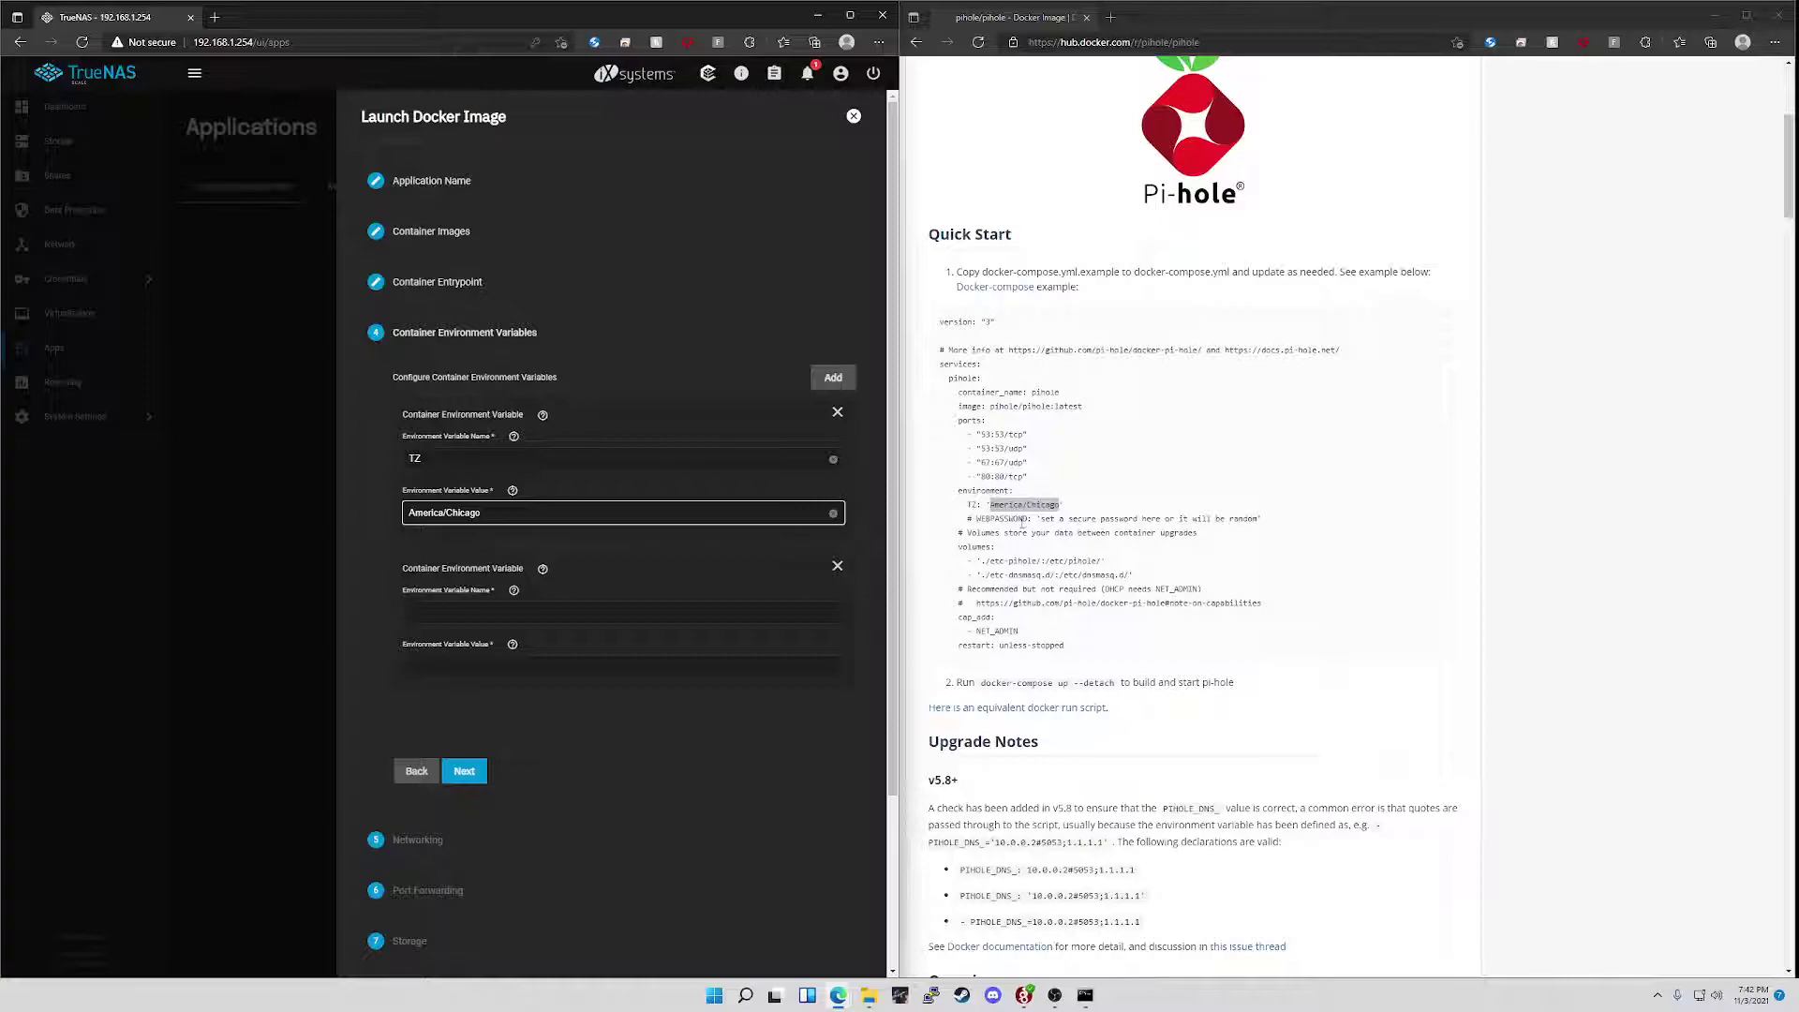
- Set the second variable to WEBPASSWORD with the chosen admin password value
drag(1027, 518, 977, 525)
click(565, 617)
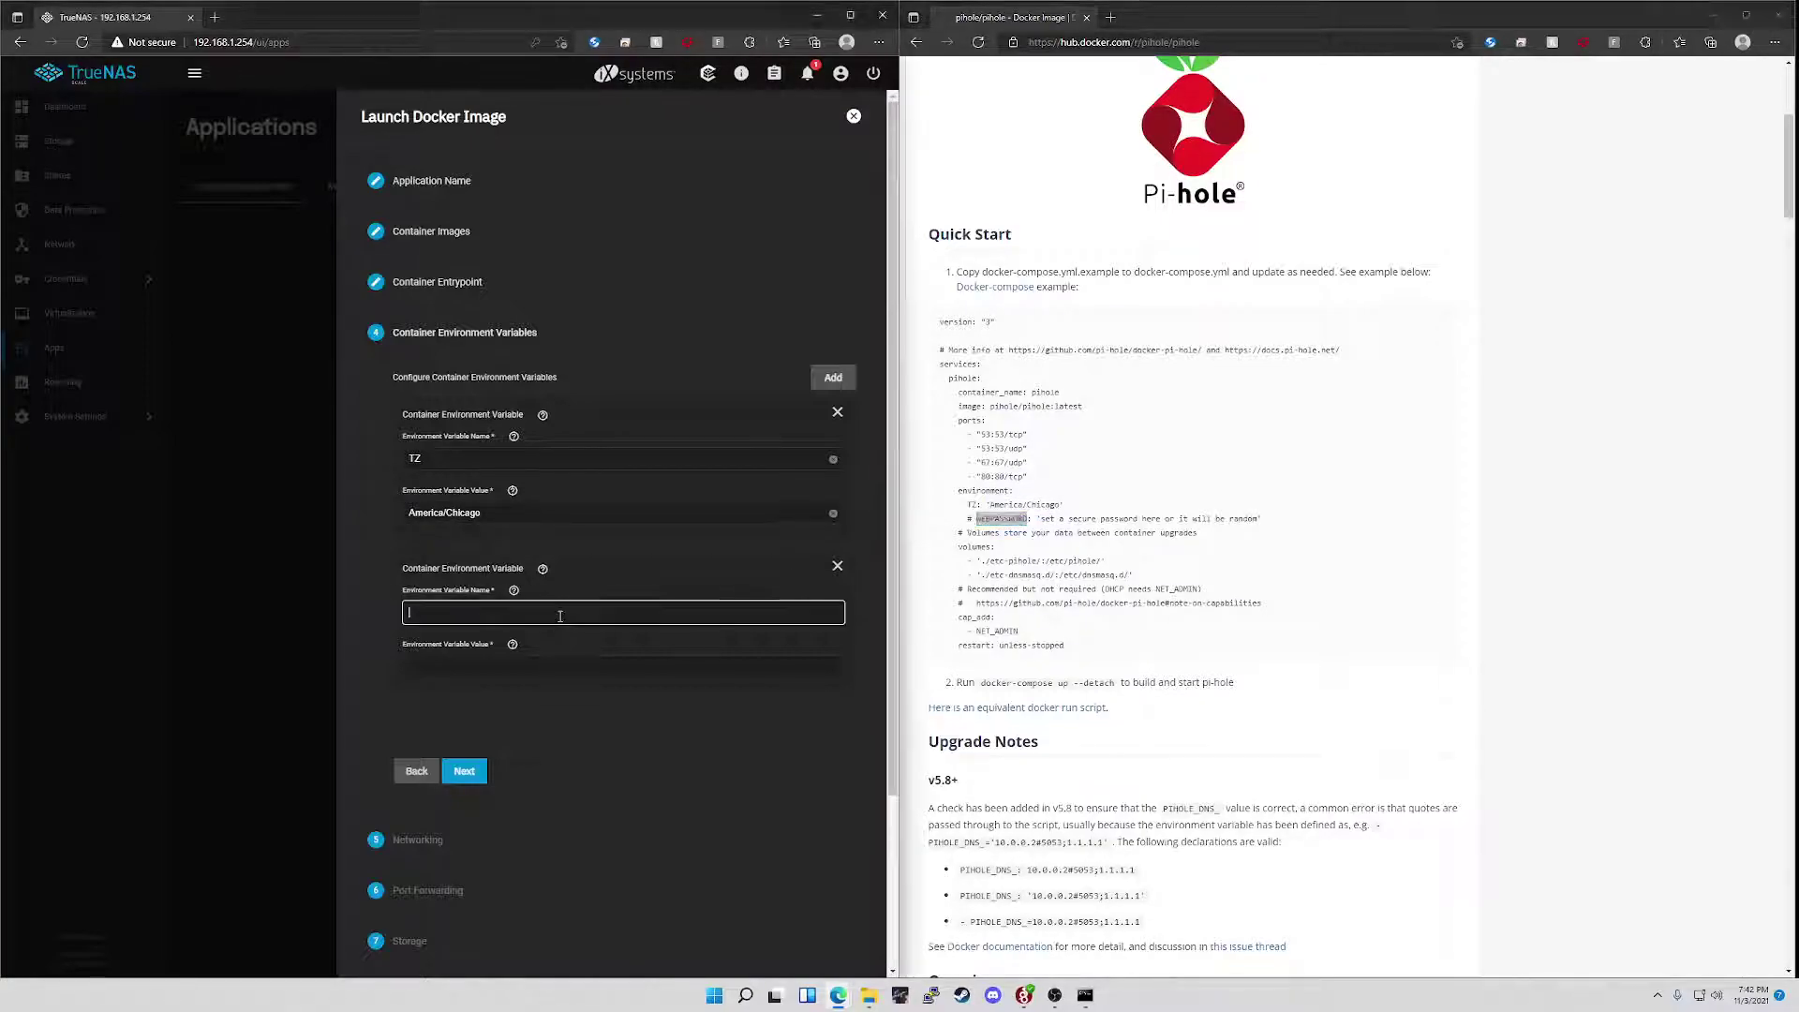
key(ctrl+v)
click(581, 666)
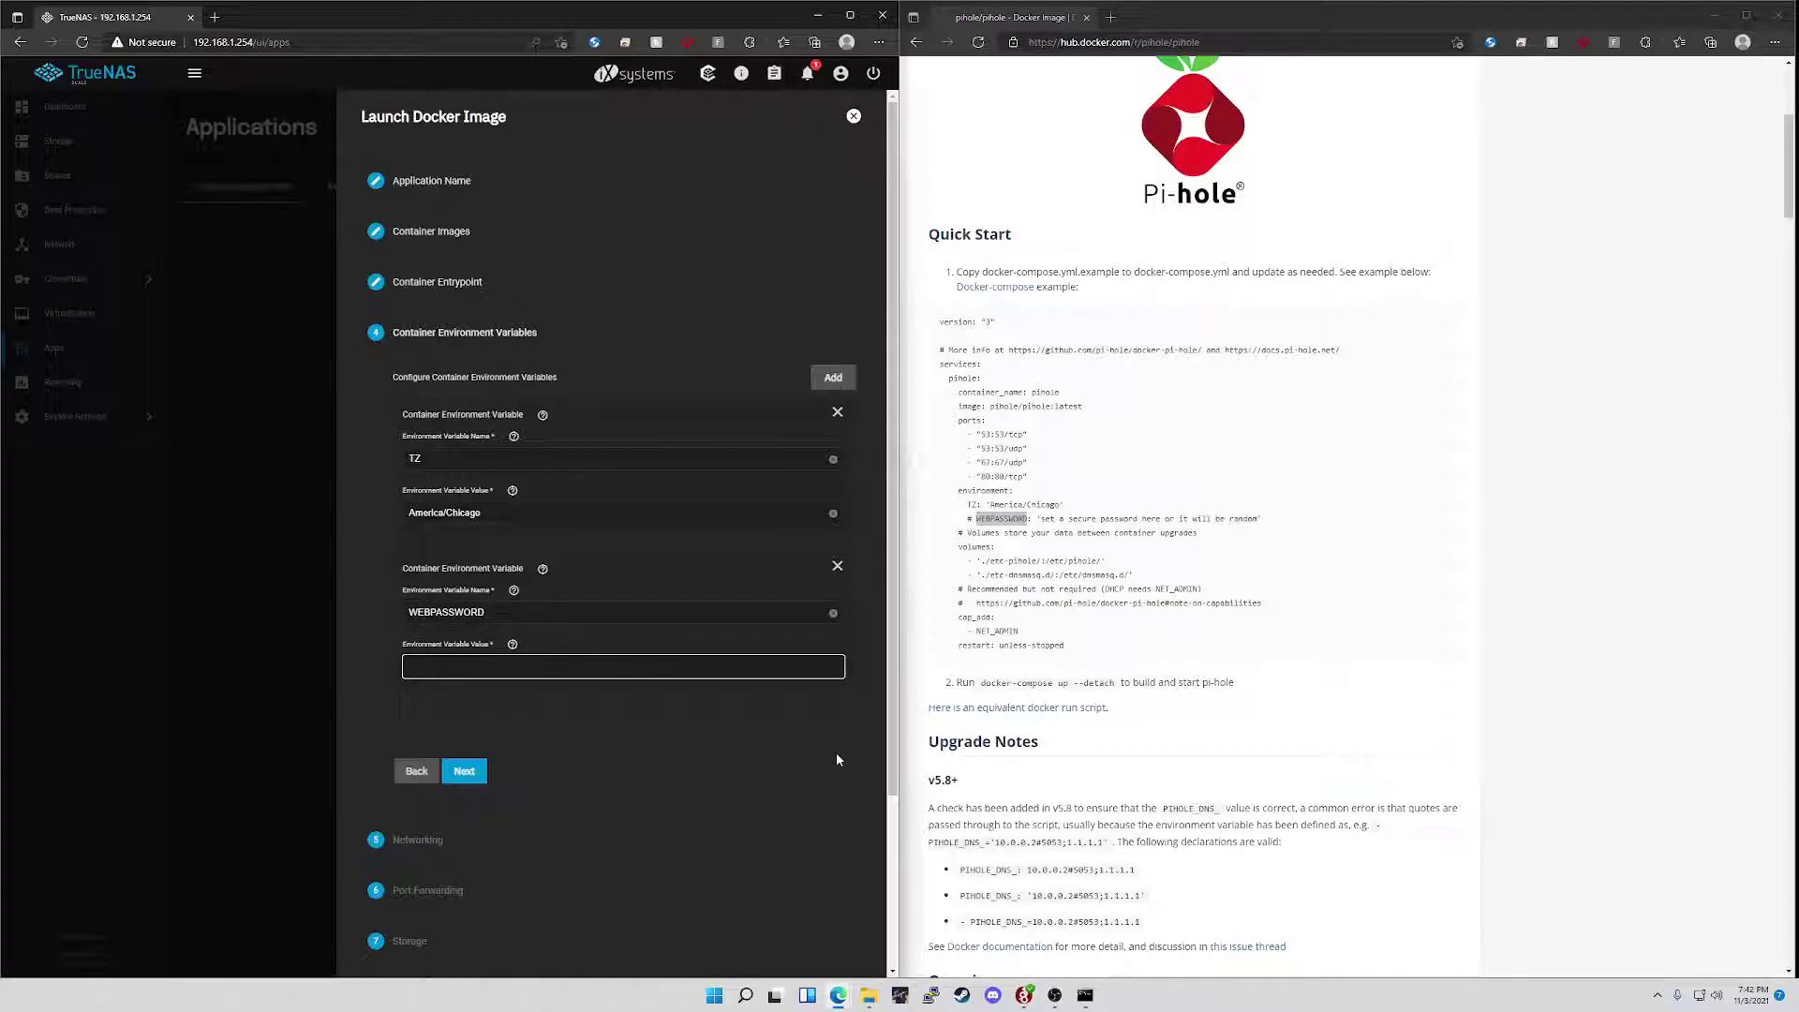
text(pas)
key(BackSpace)
key(BackSpace)
key(BackSpace)
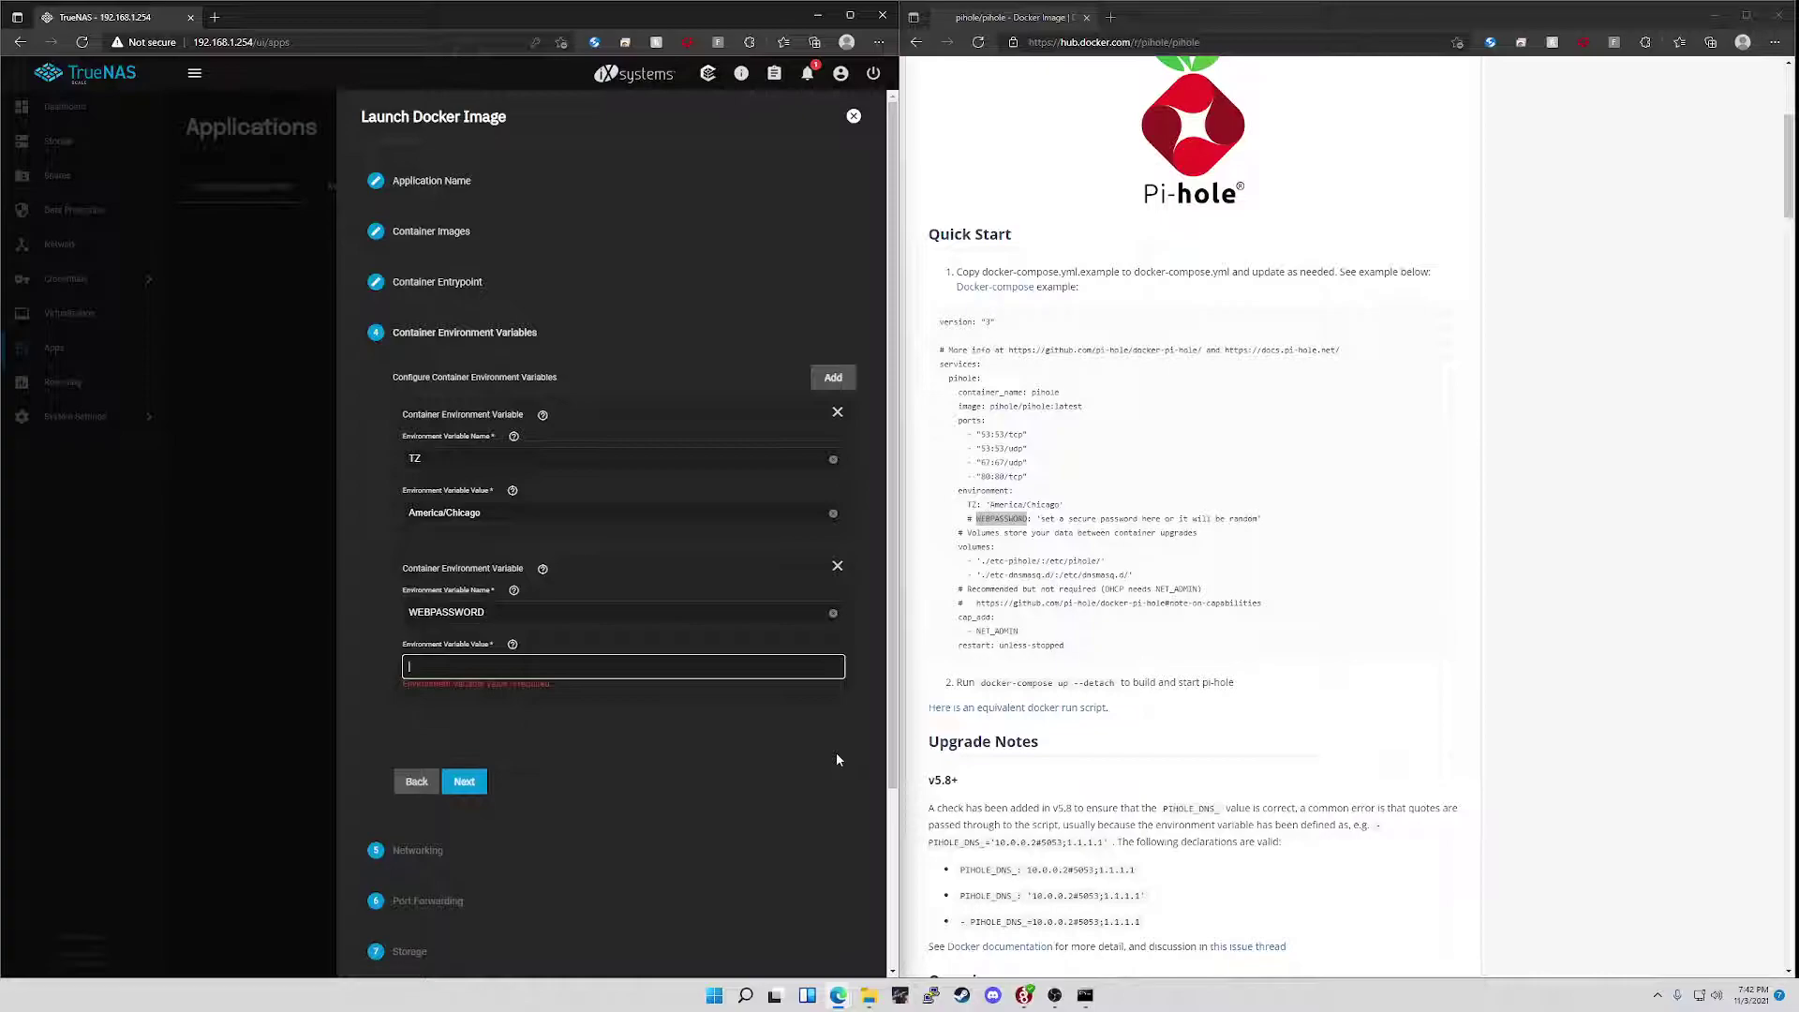
text(password)
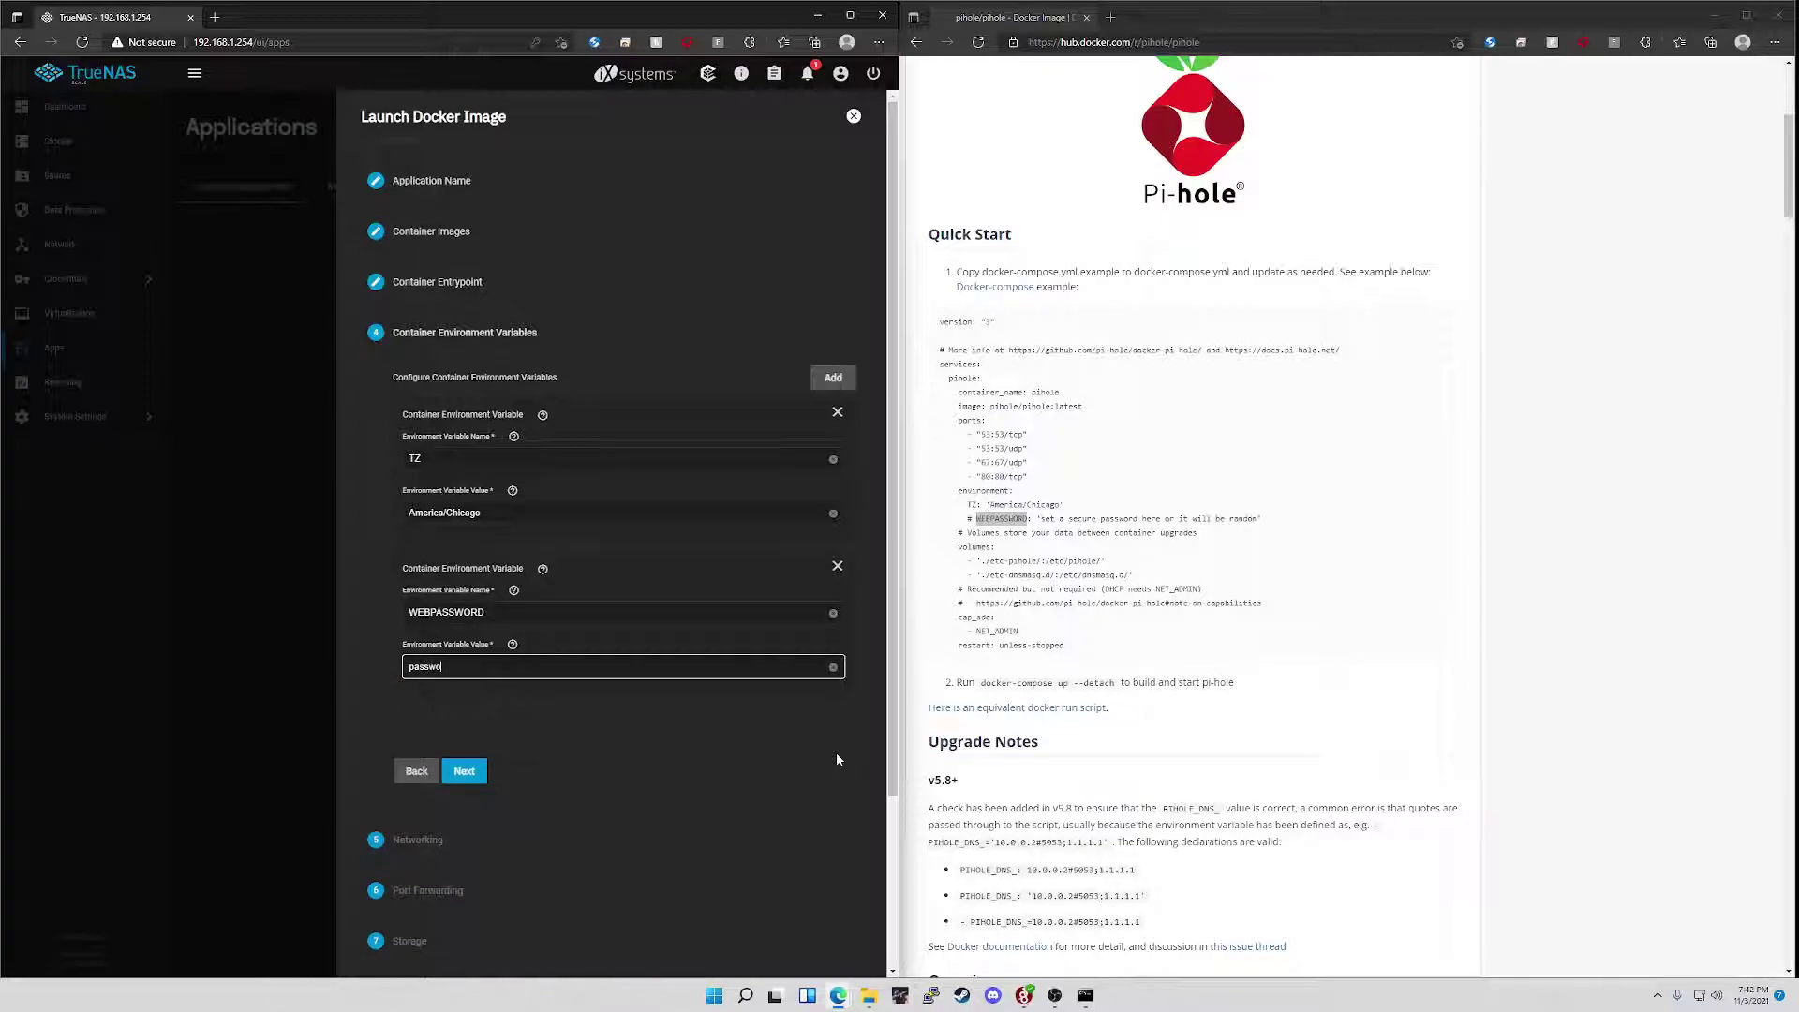
click(462, 772)
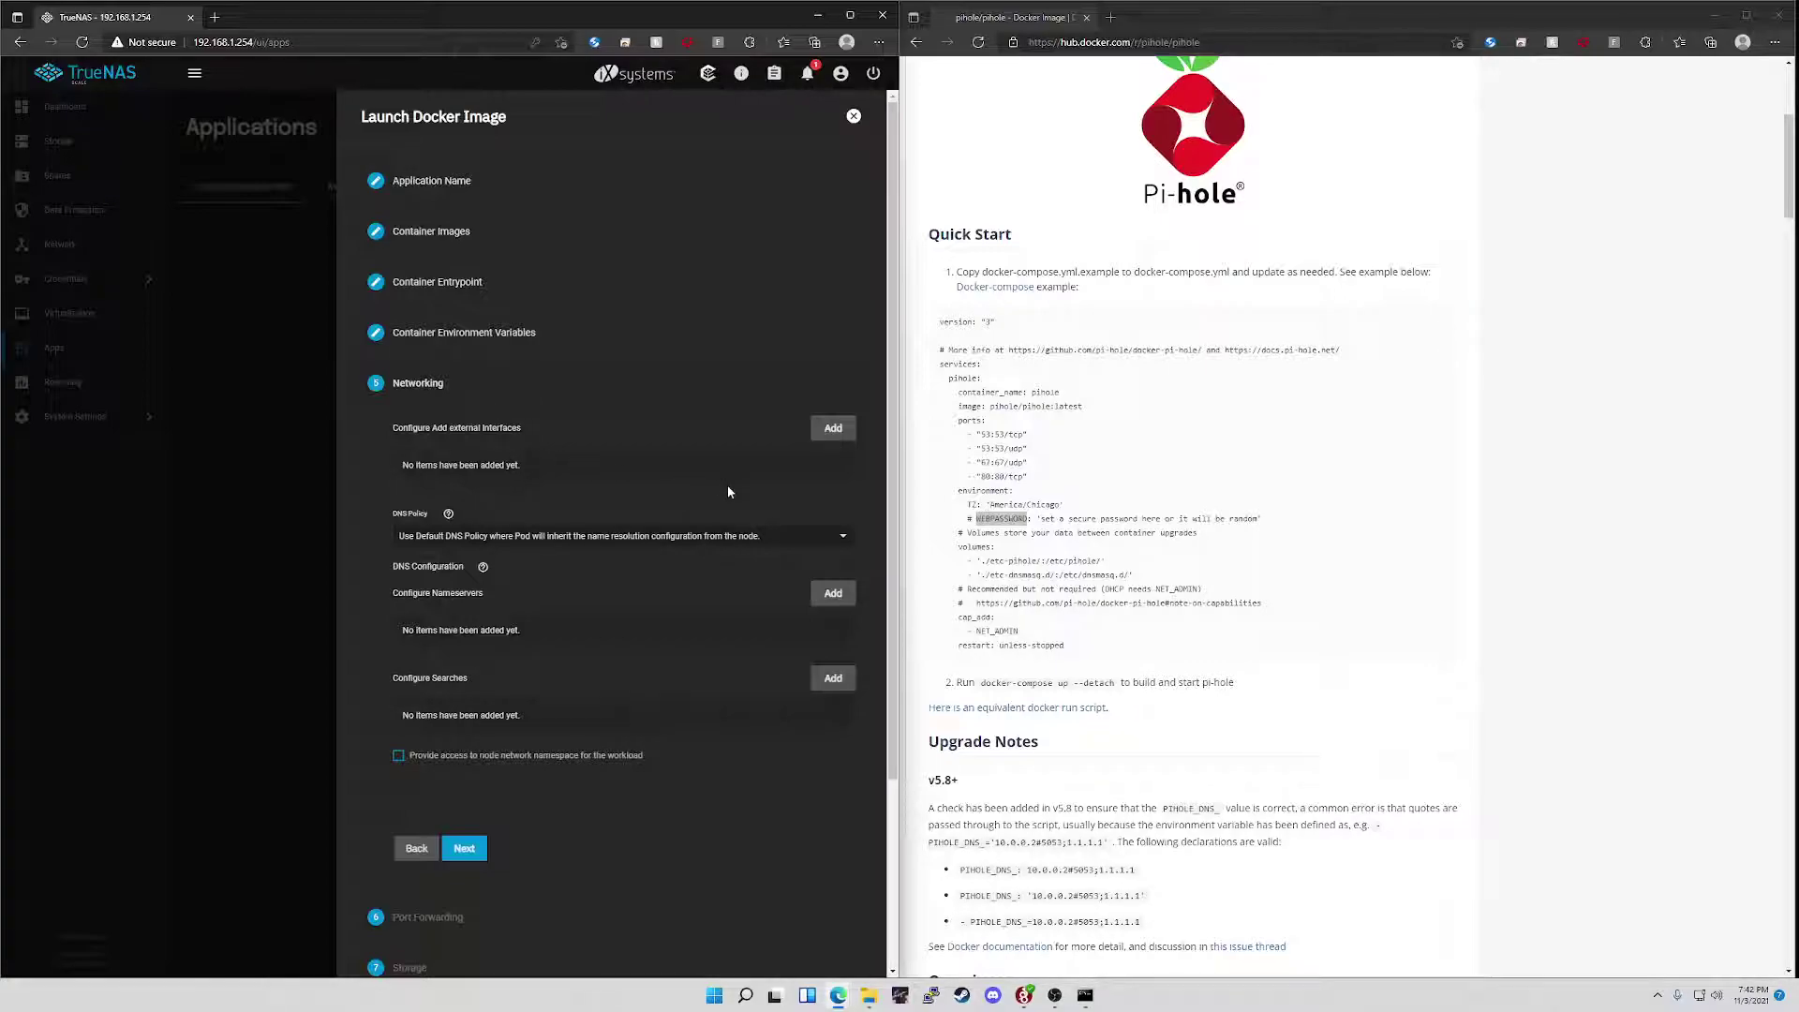
- Add an external network interface using host interface enp4s0f0
click(836, 434)
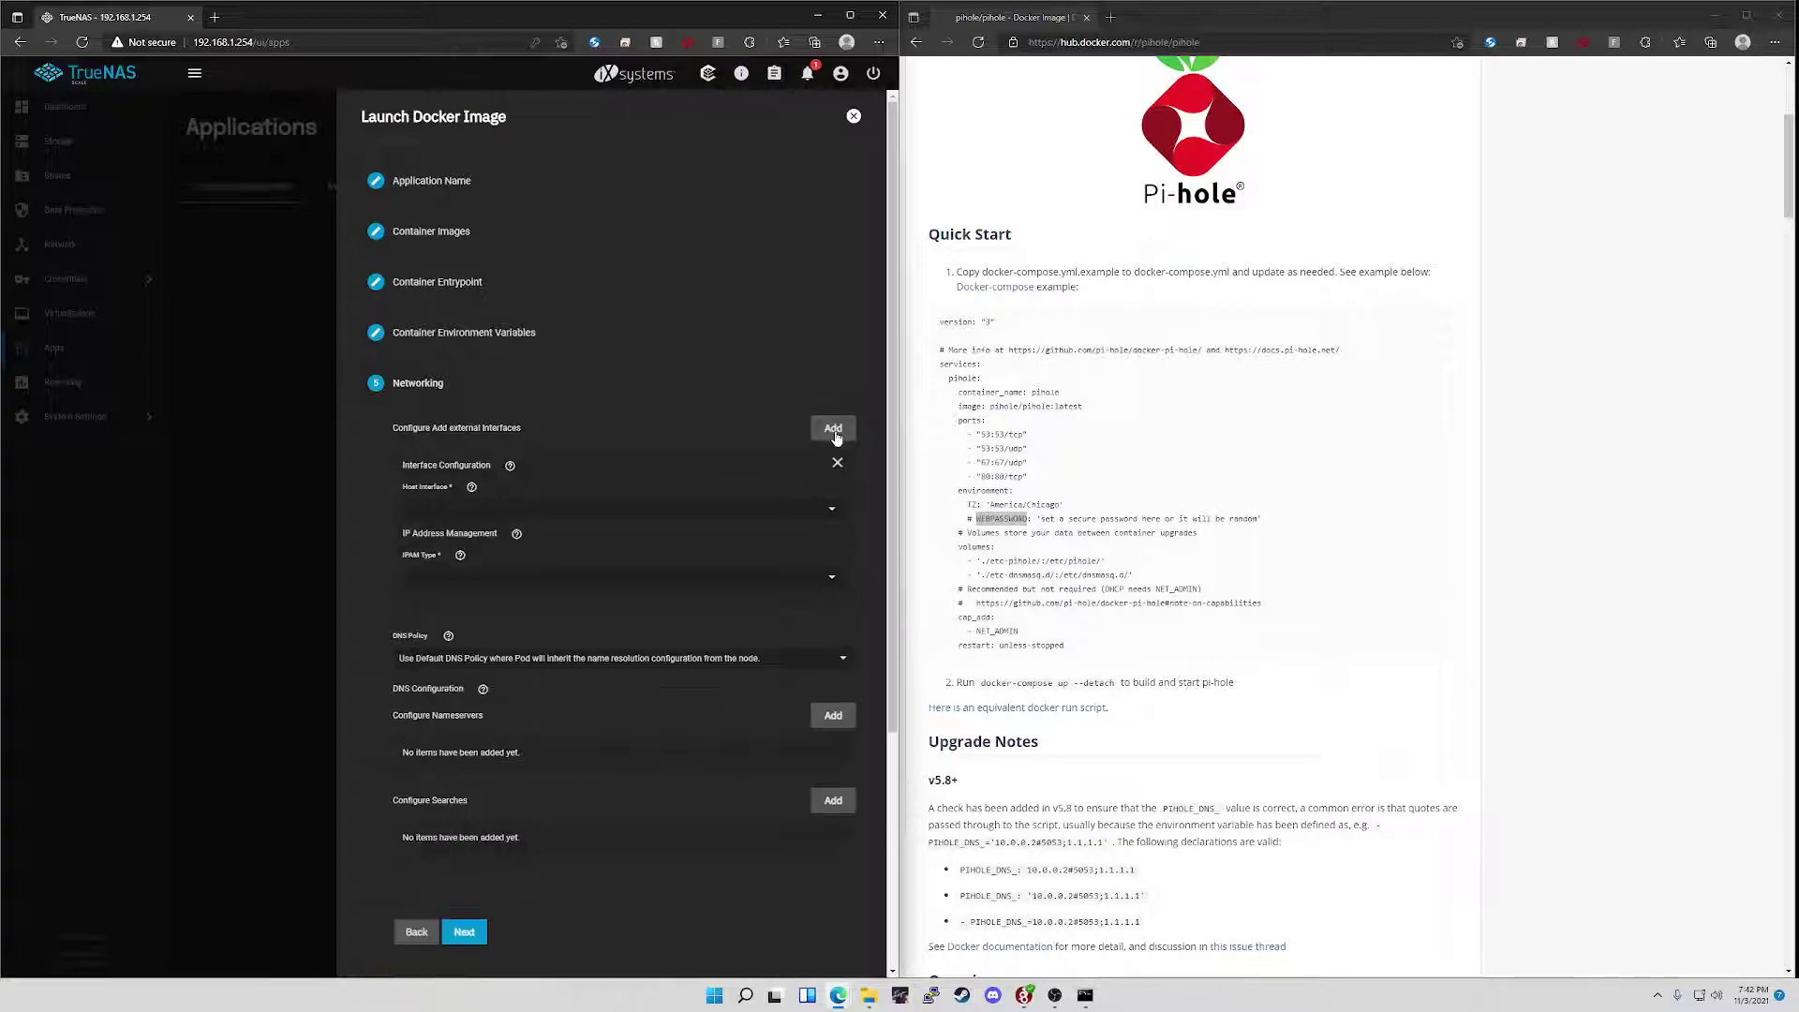
click(761, 521)
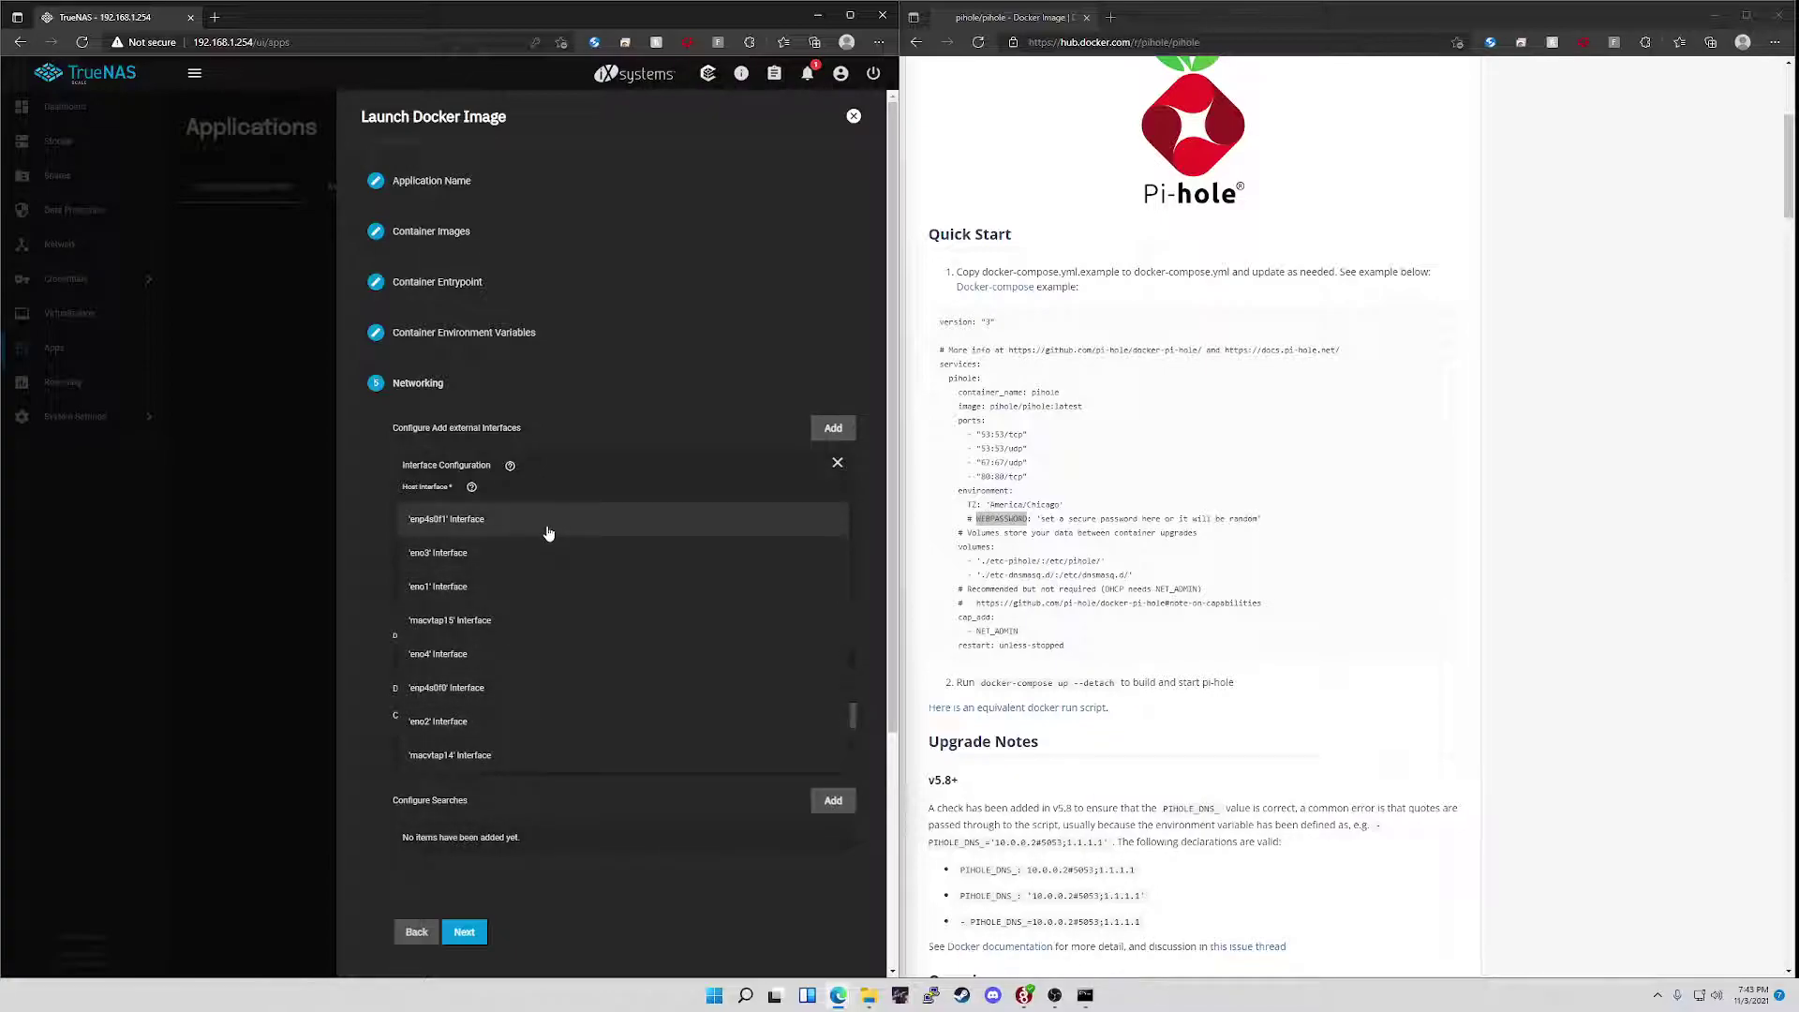
click(522, 689)
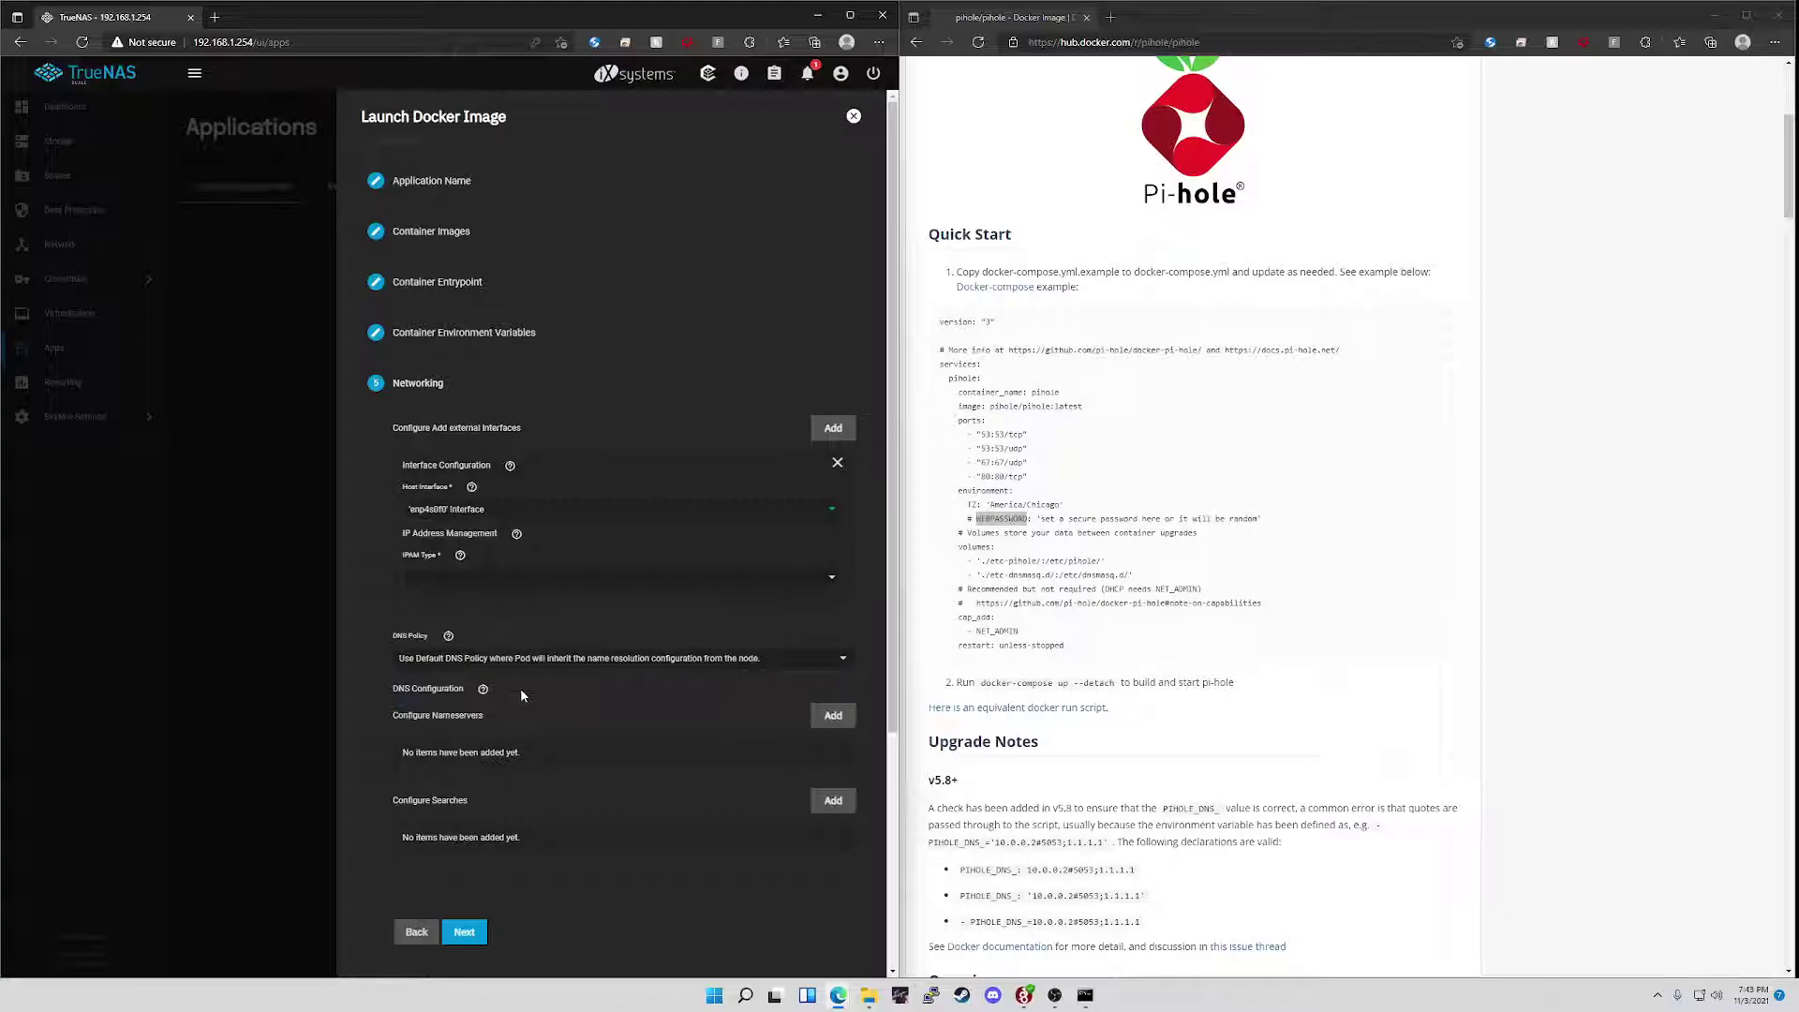
click(609, 583)
- Switch IPAM to static IP and add address 192.168.1.240/24
click(515, 620)
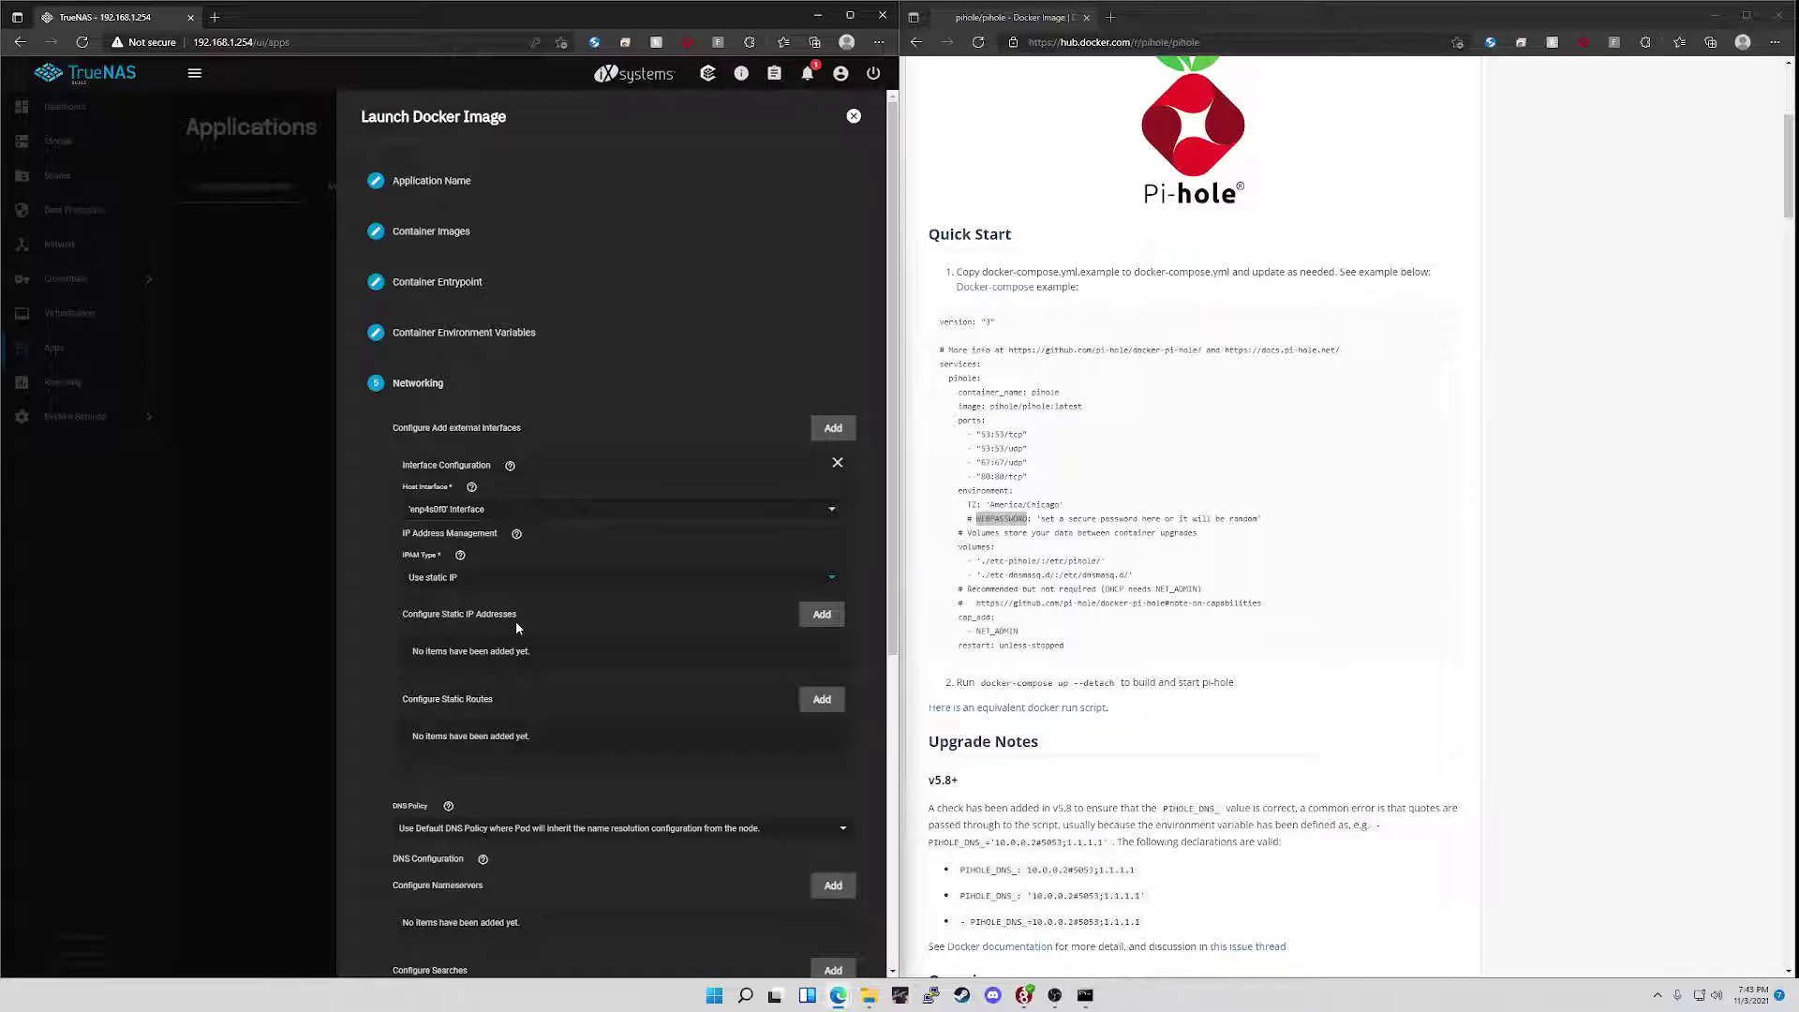
click(822, 614)
click(629, 682)
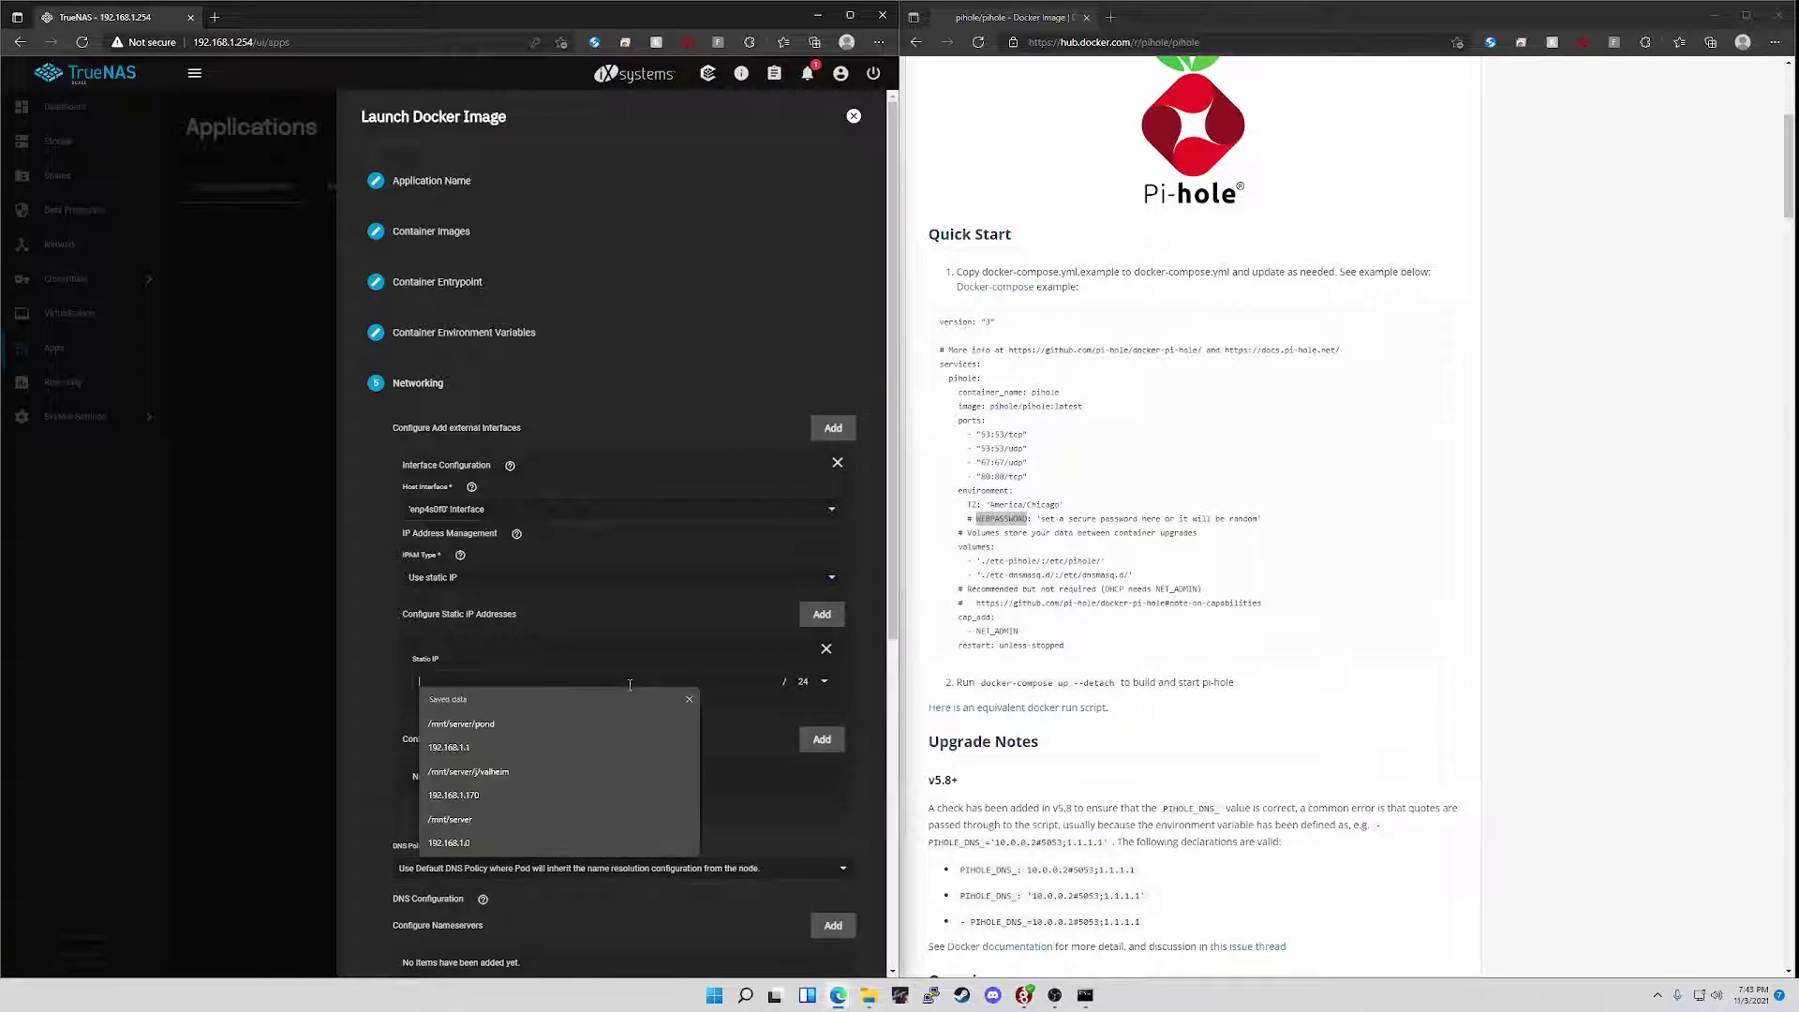
text(192.168.1.240)
- Add a static route to destination 192.168.1.0 via gateway 192.168.1.1
click(820, 741)
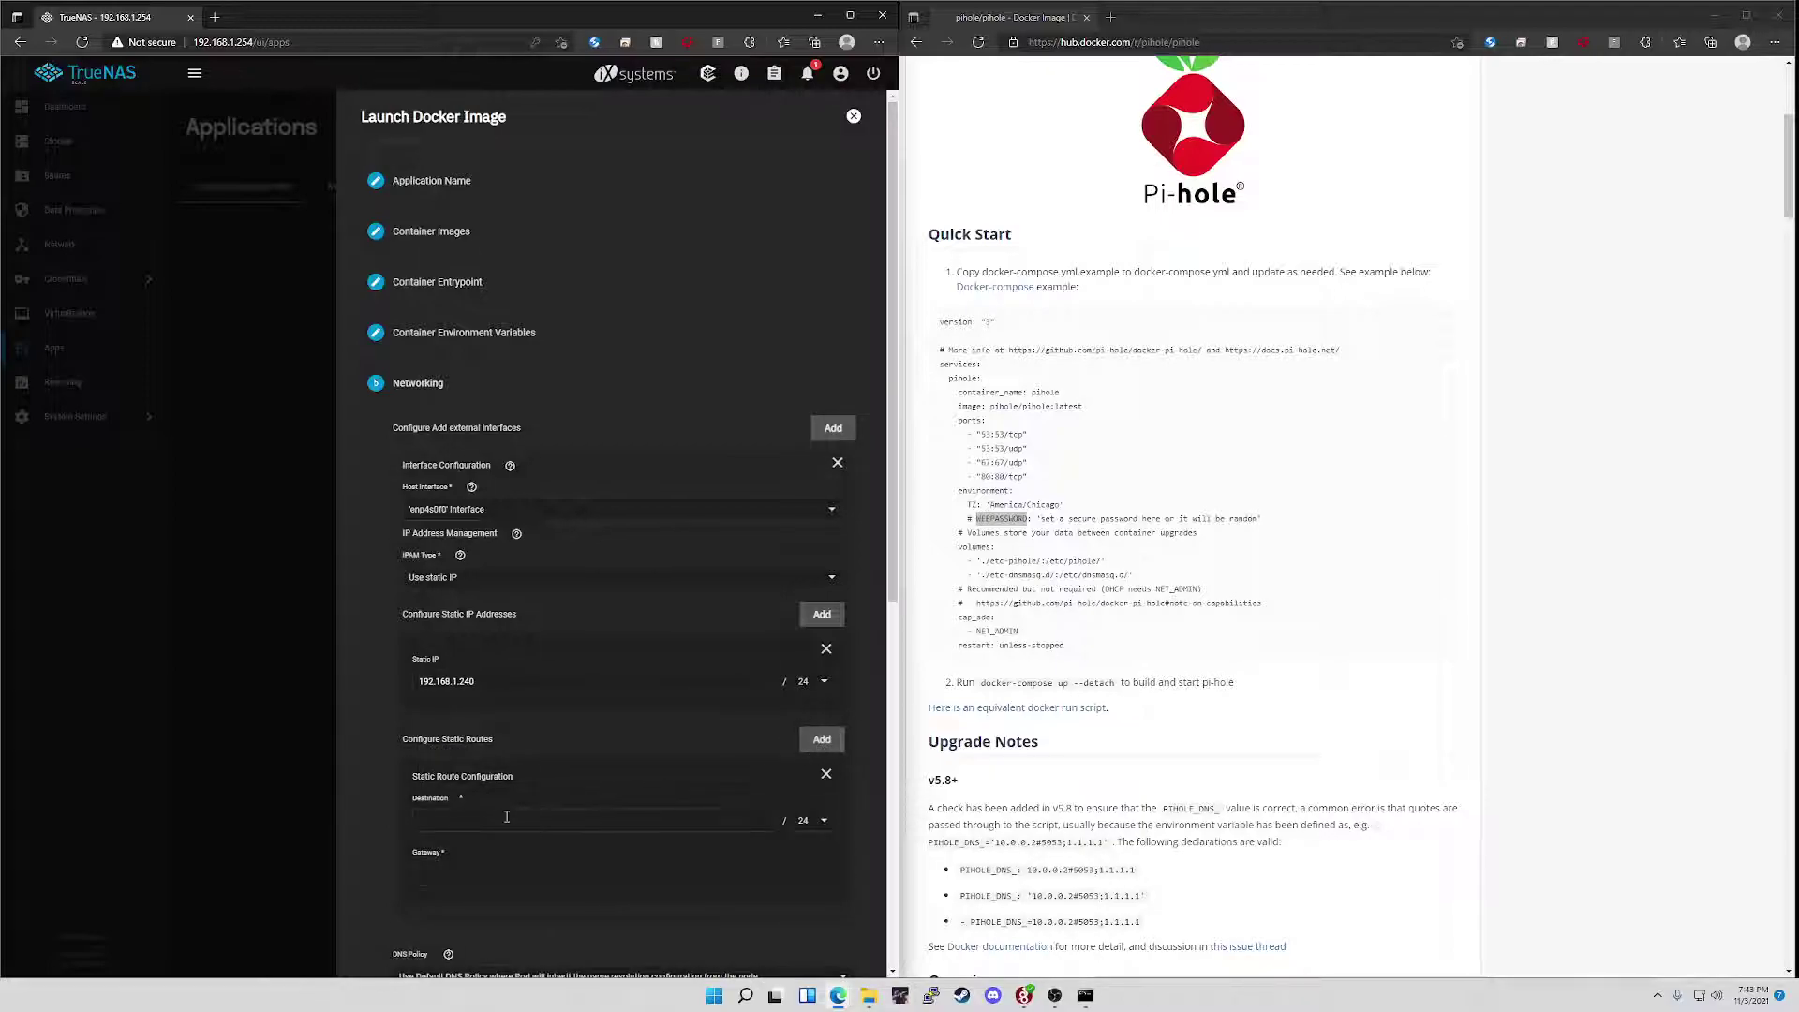
scroll(500, 552, down, 4)
click(477, 422)
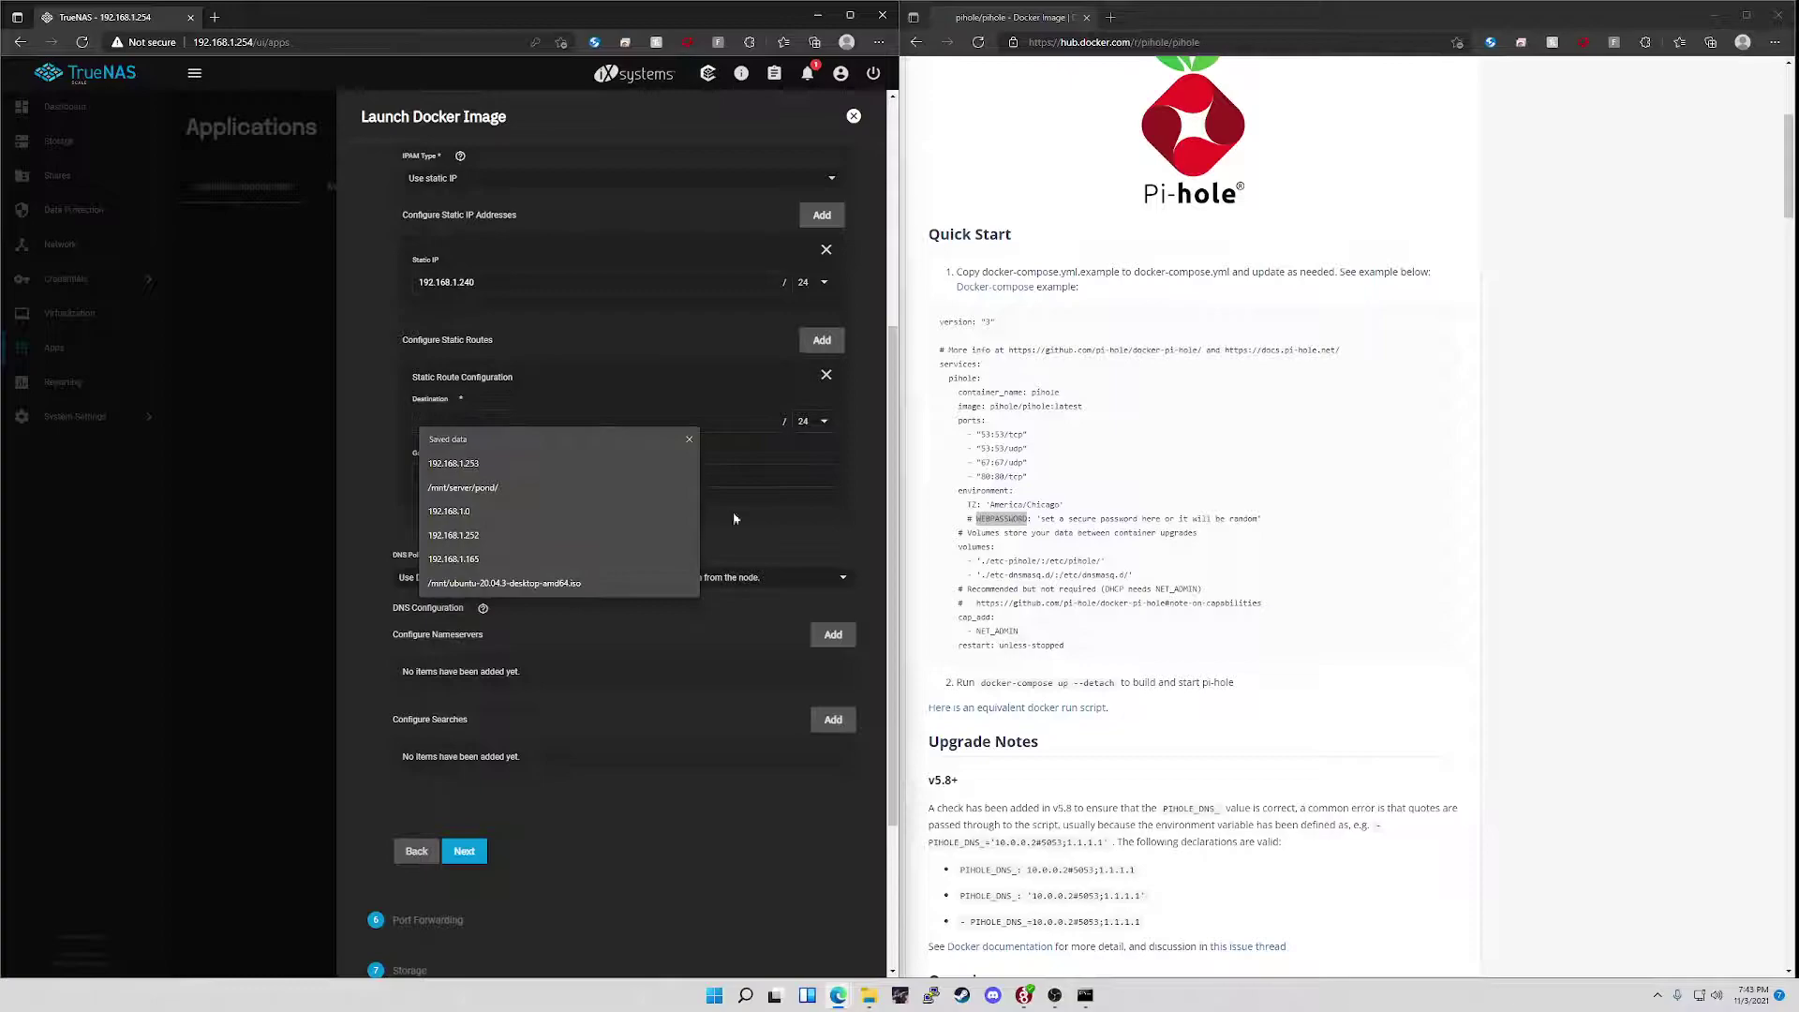
text(192.168.1.0)
click(751, 440)
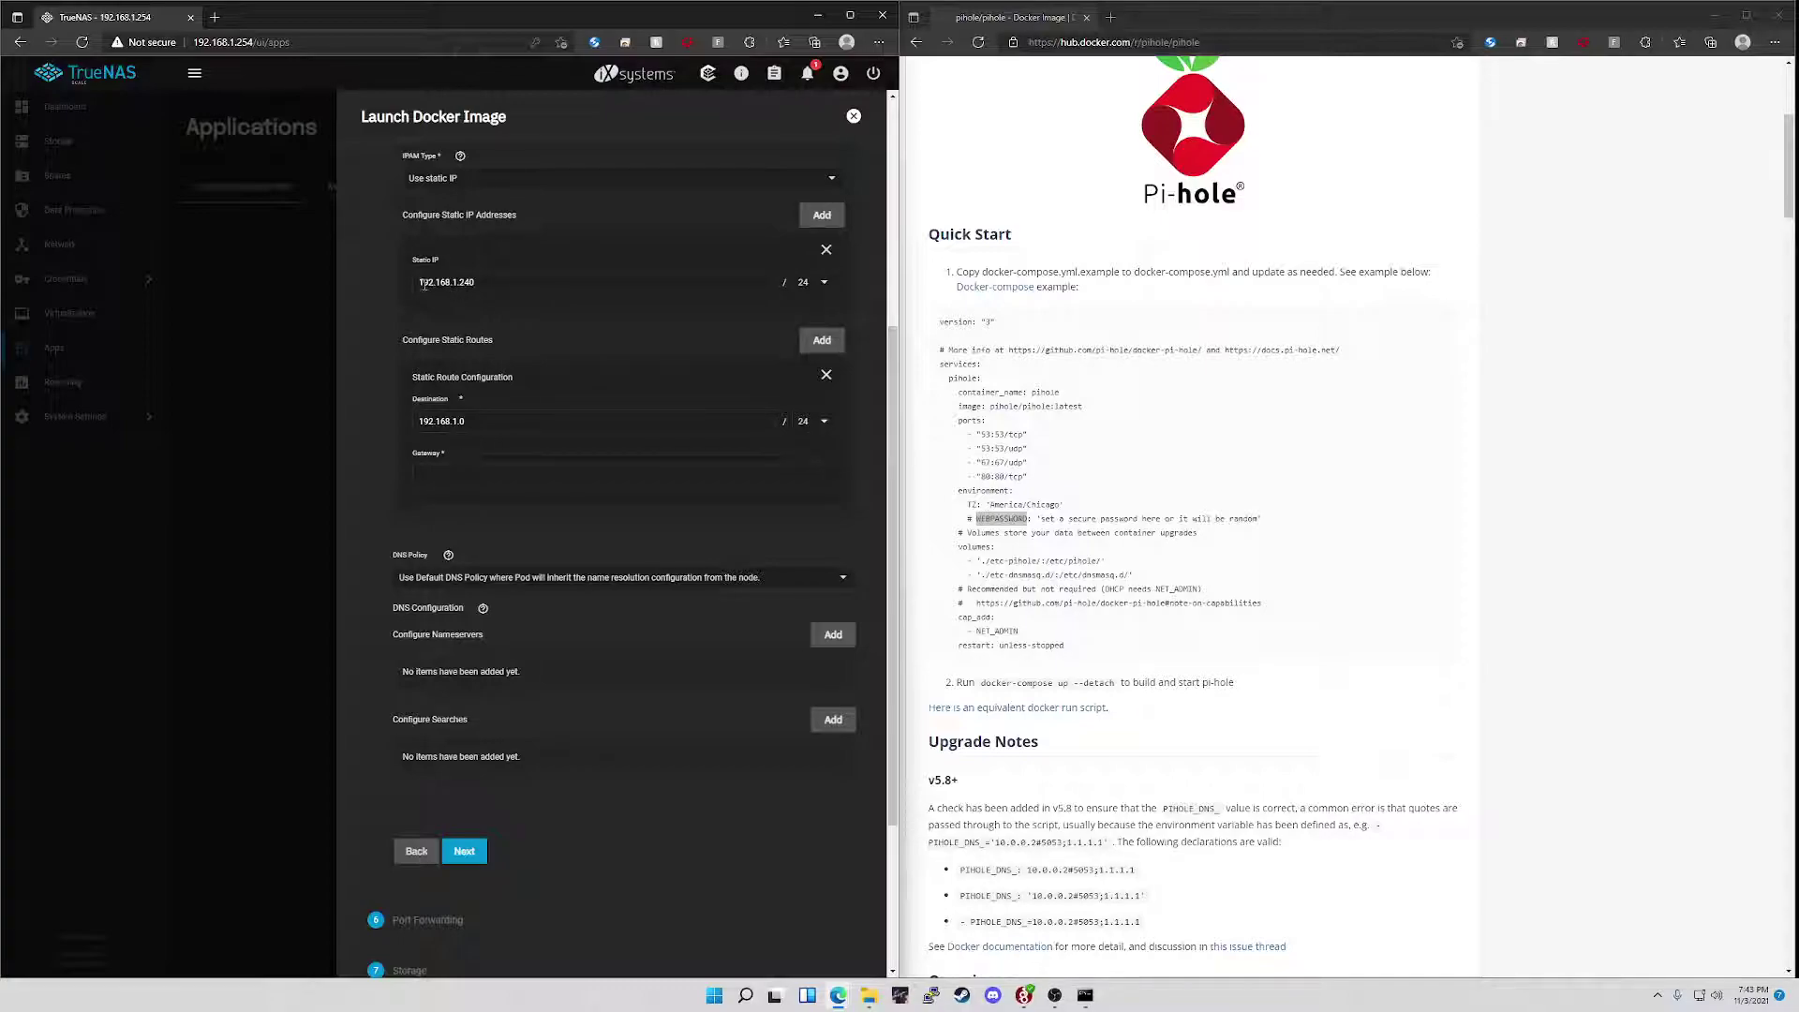
text(.0)
click(669, 475)
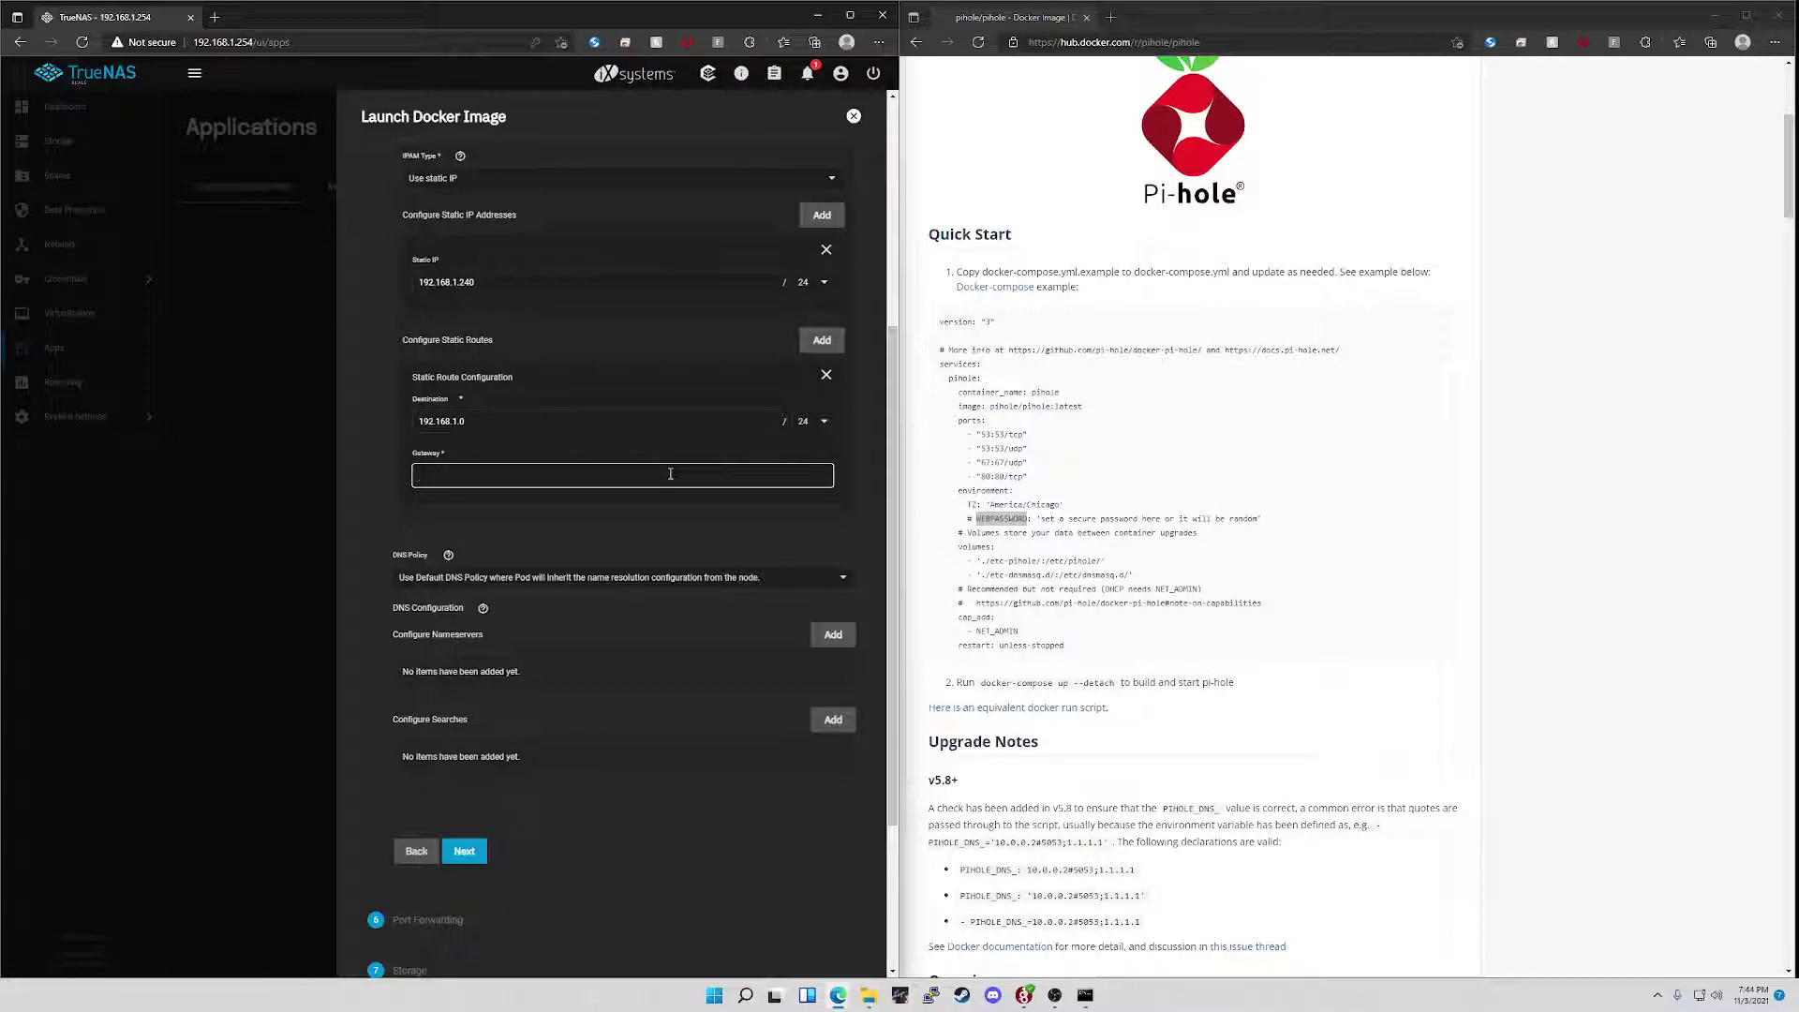
text(192.168.1.1)
- Add nameserver 8.8.8.8 and move on to port forwarding
click(833, 634)
click(691, 702)
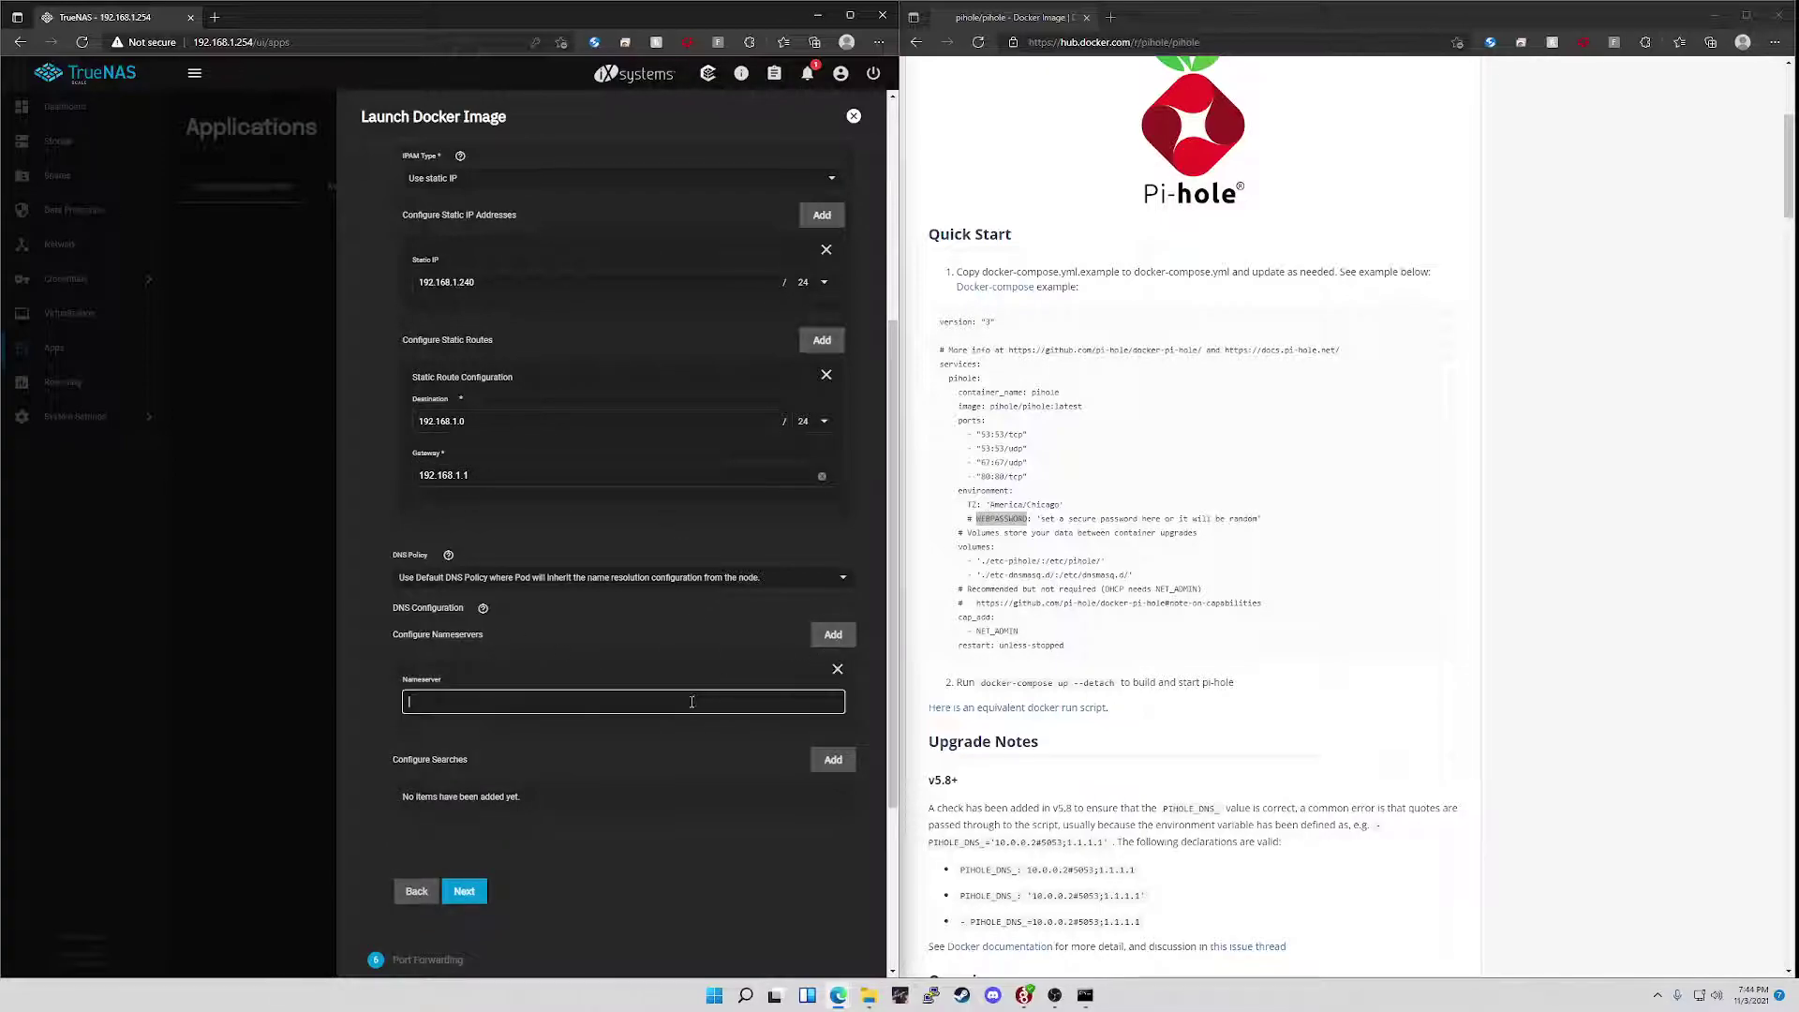
text(8.8.8.8)
click(469, 892)
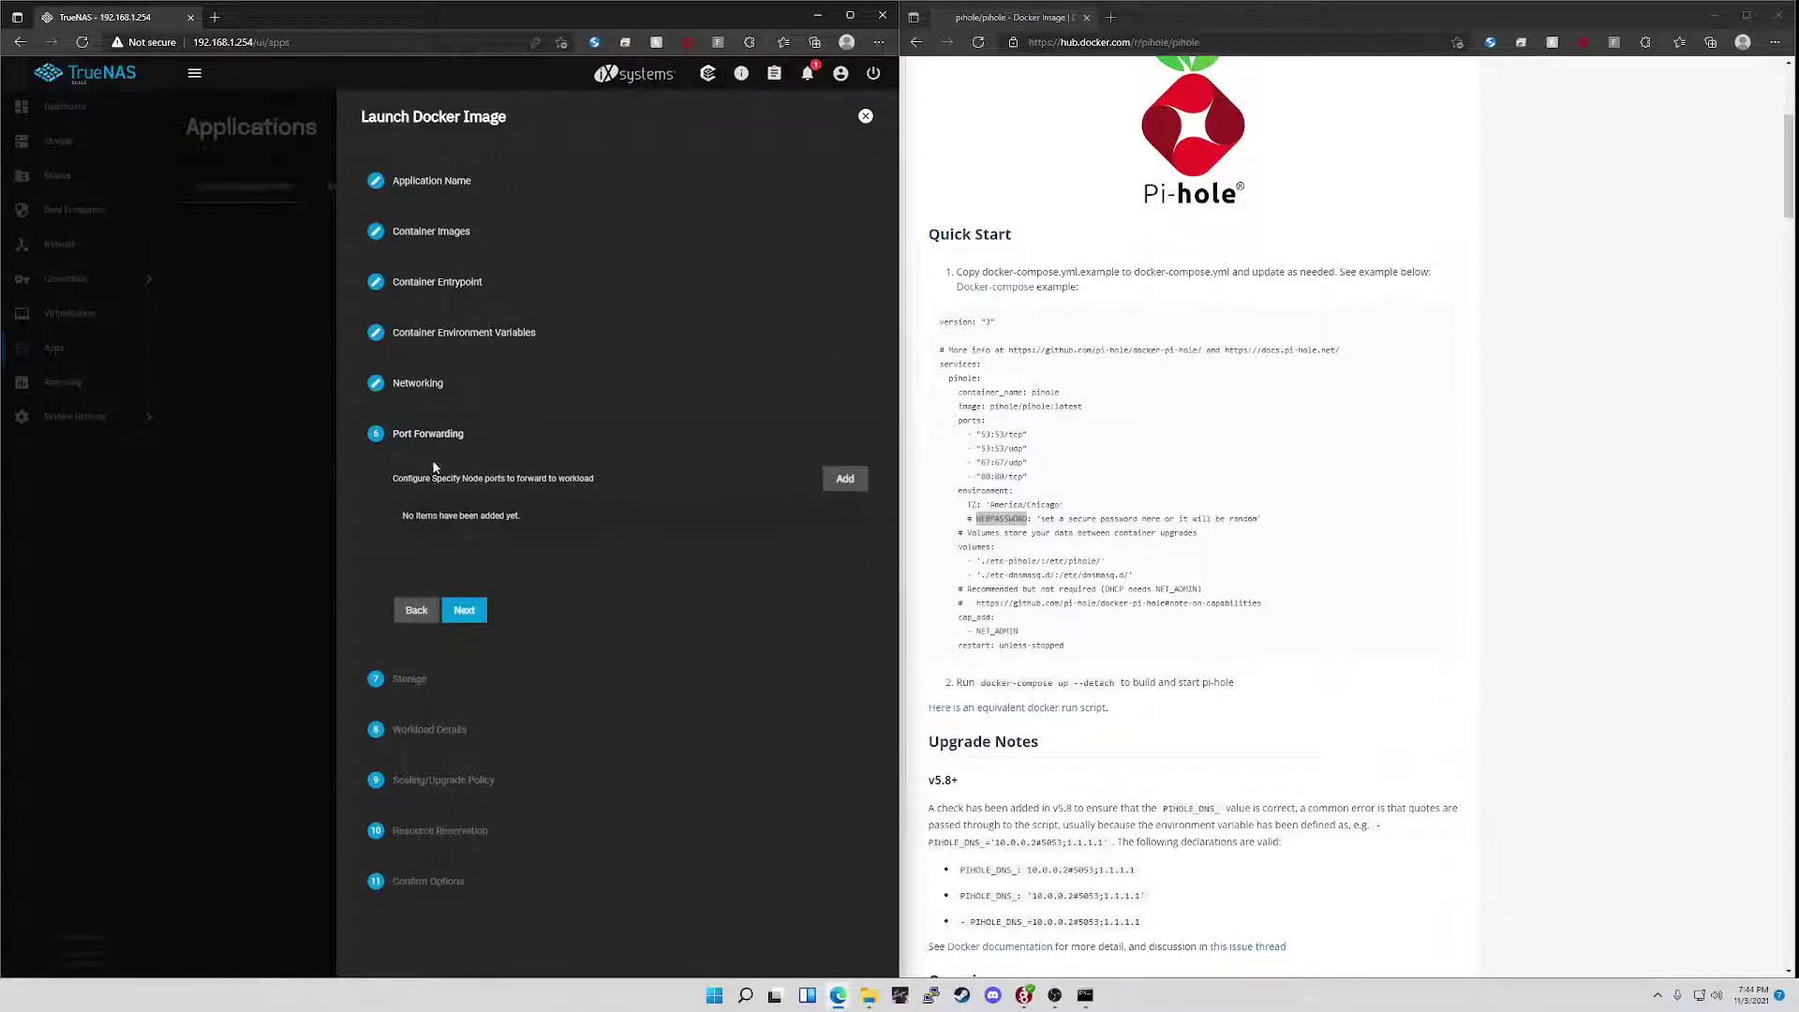
- Add two storage volumes and mount the first at /etc/pihole/ on dataset a
click(477, 612)
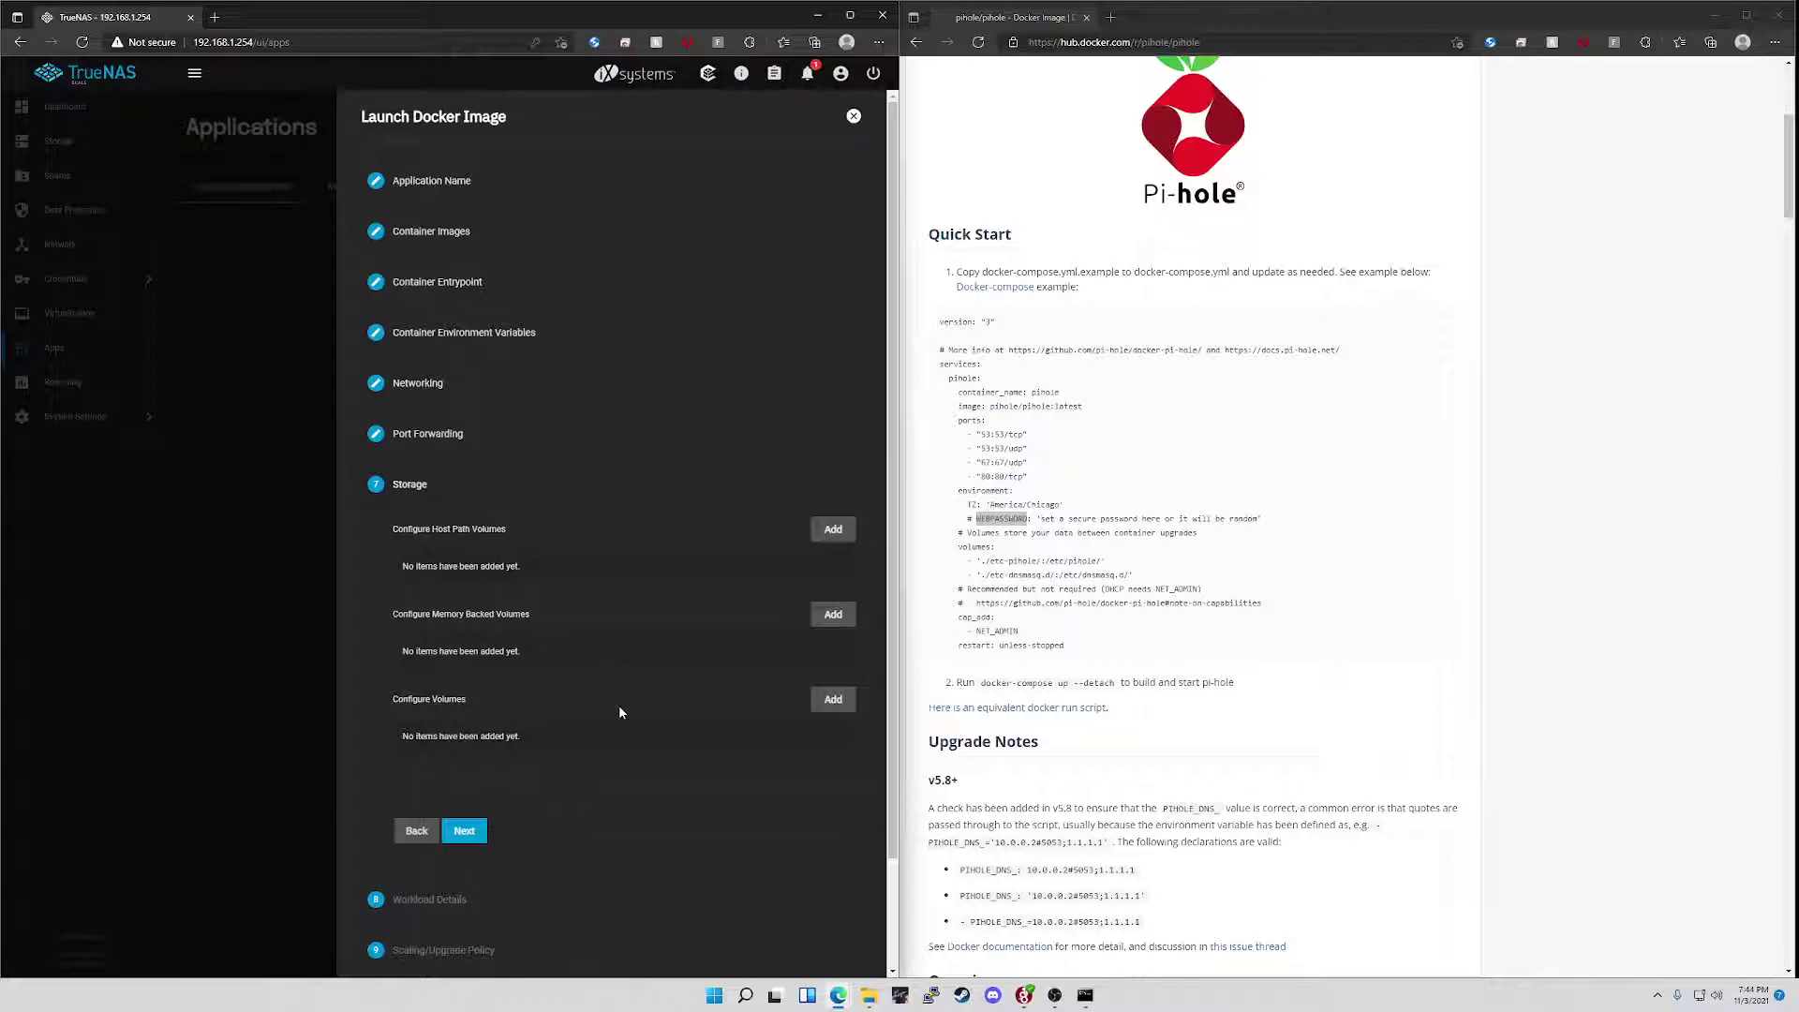
drag(413, 703, 502, 698)
double_click(830, 702)
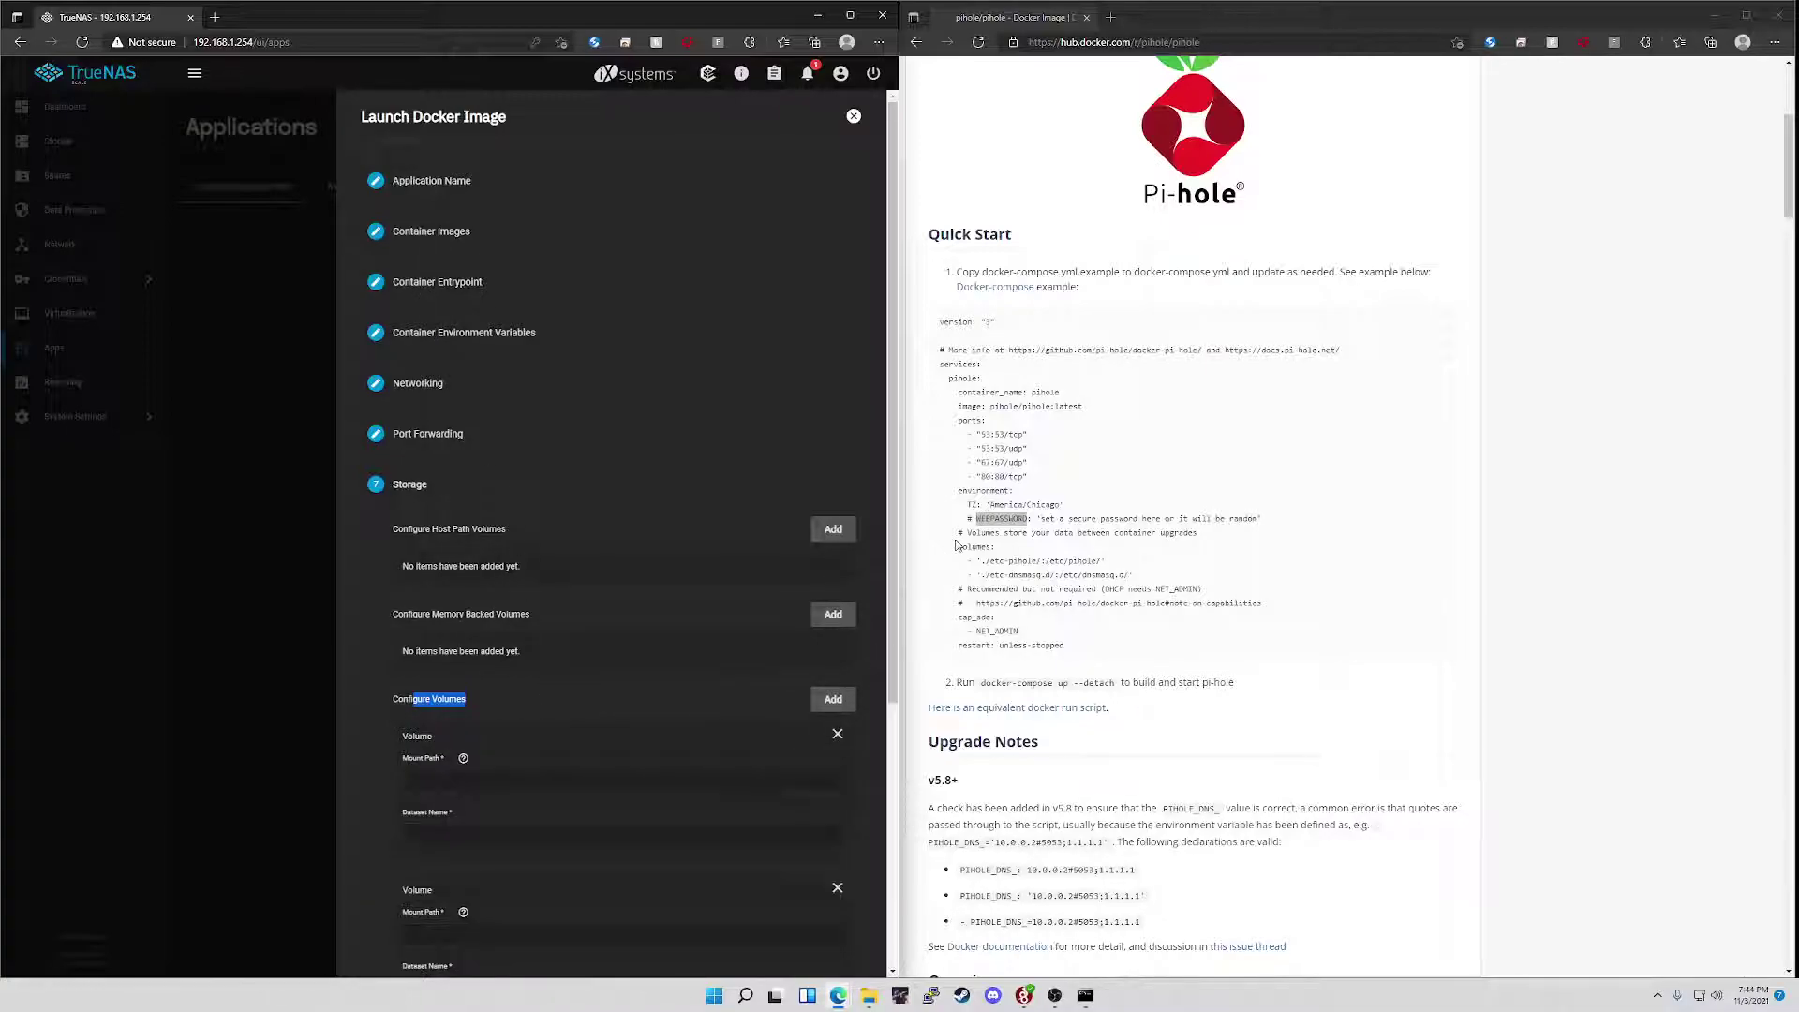
drag(957, 547, 991, 547)
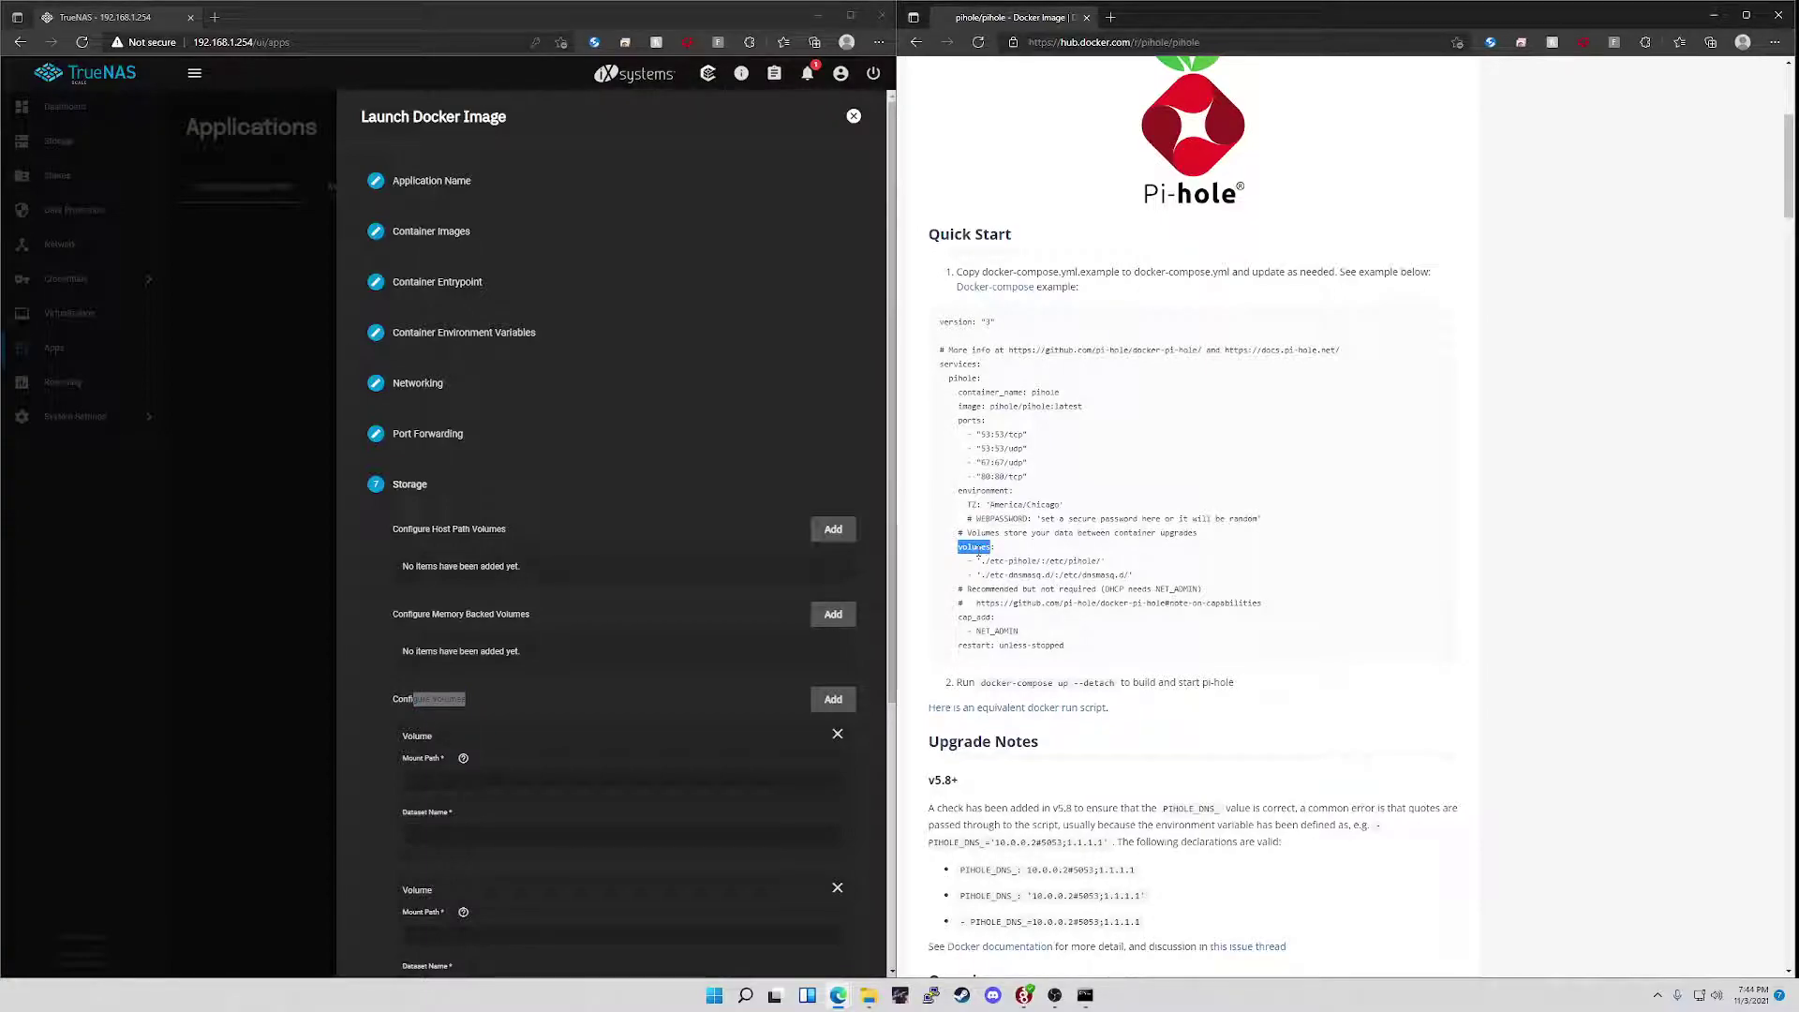
scroll(656, 704, down, 3)
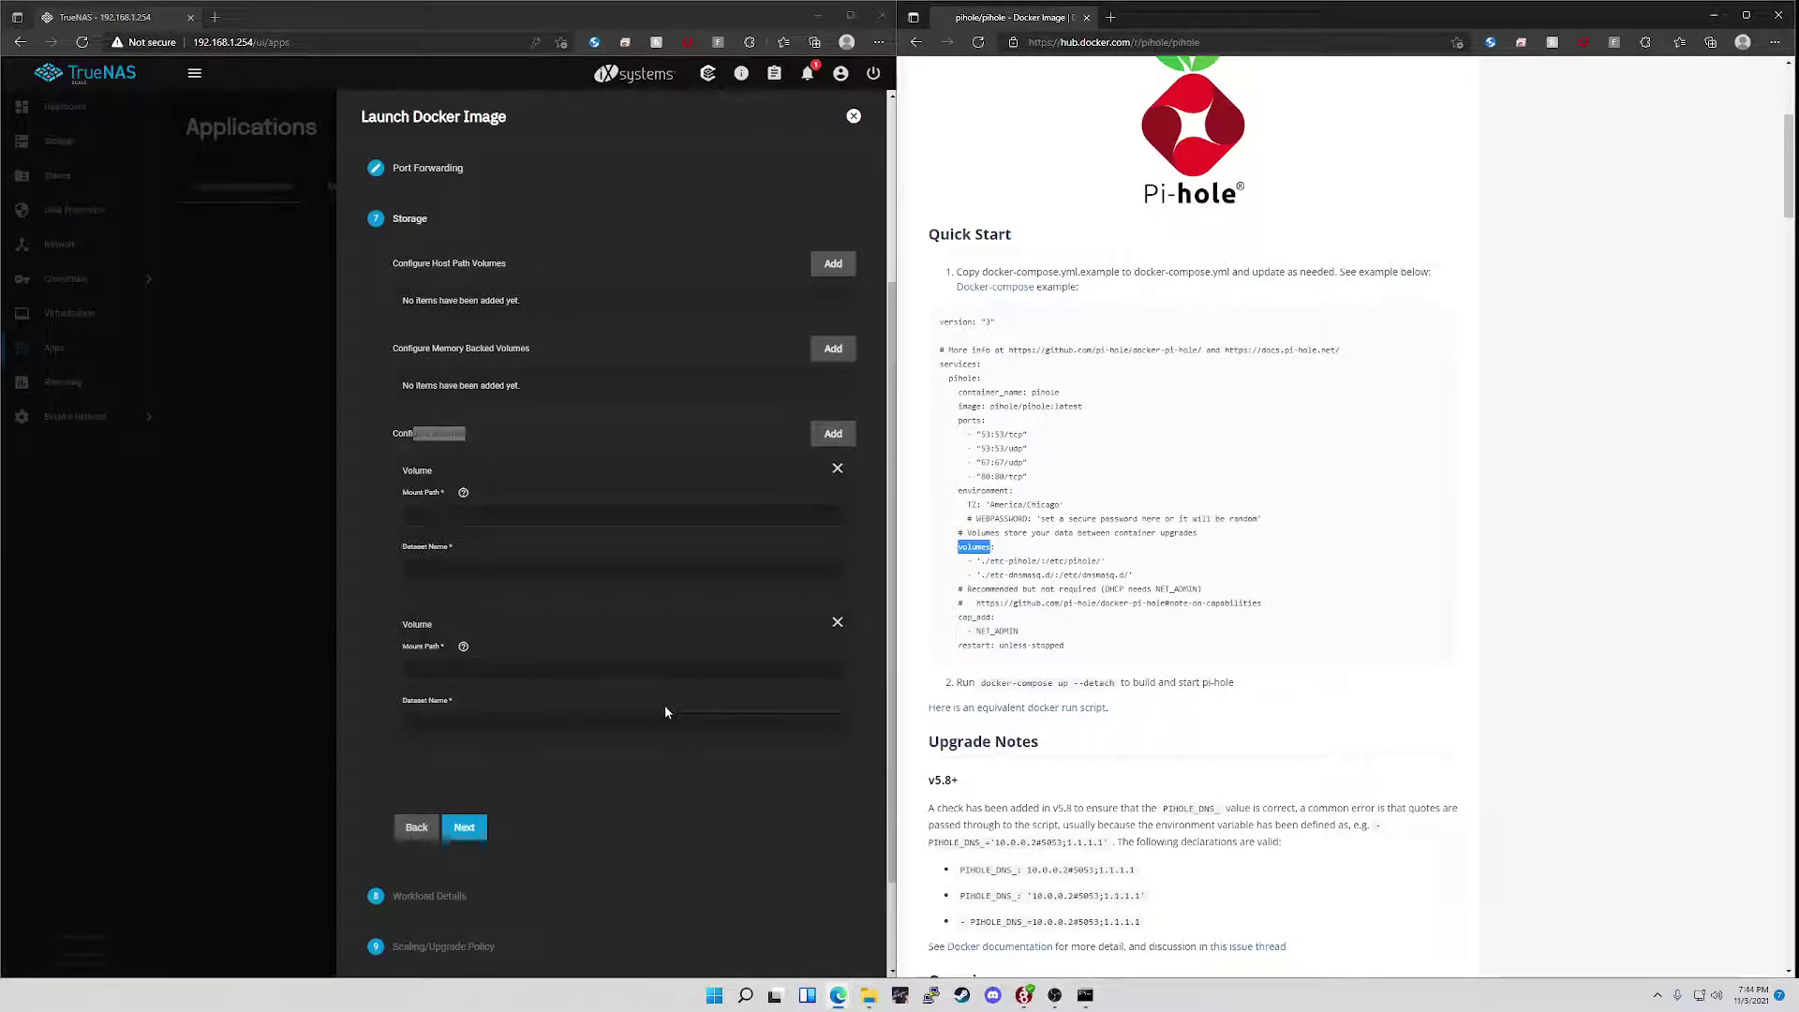
drag(1045, 561, 1102, 563)
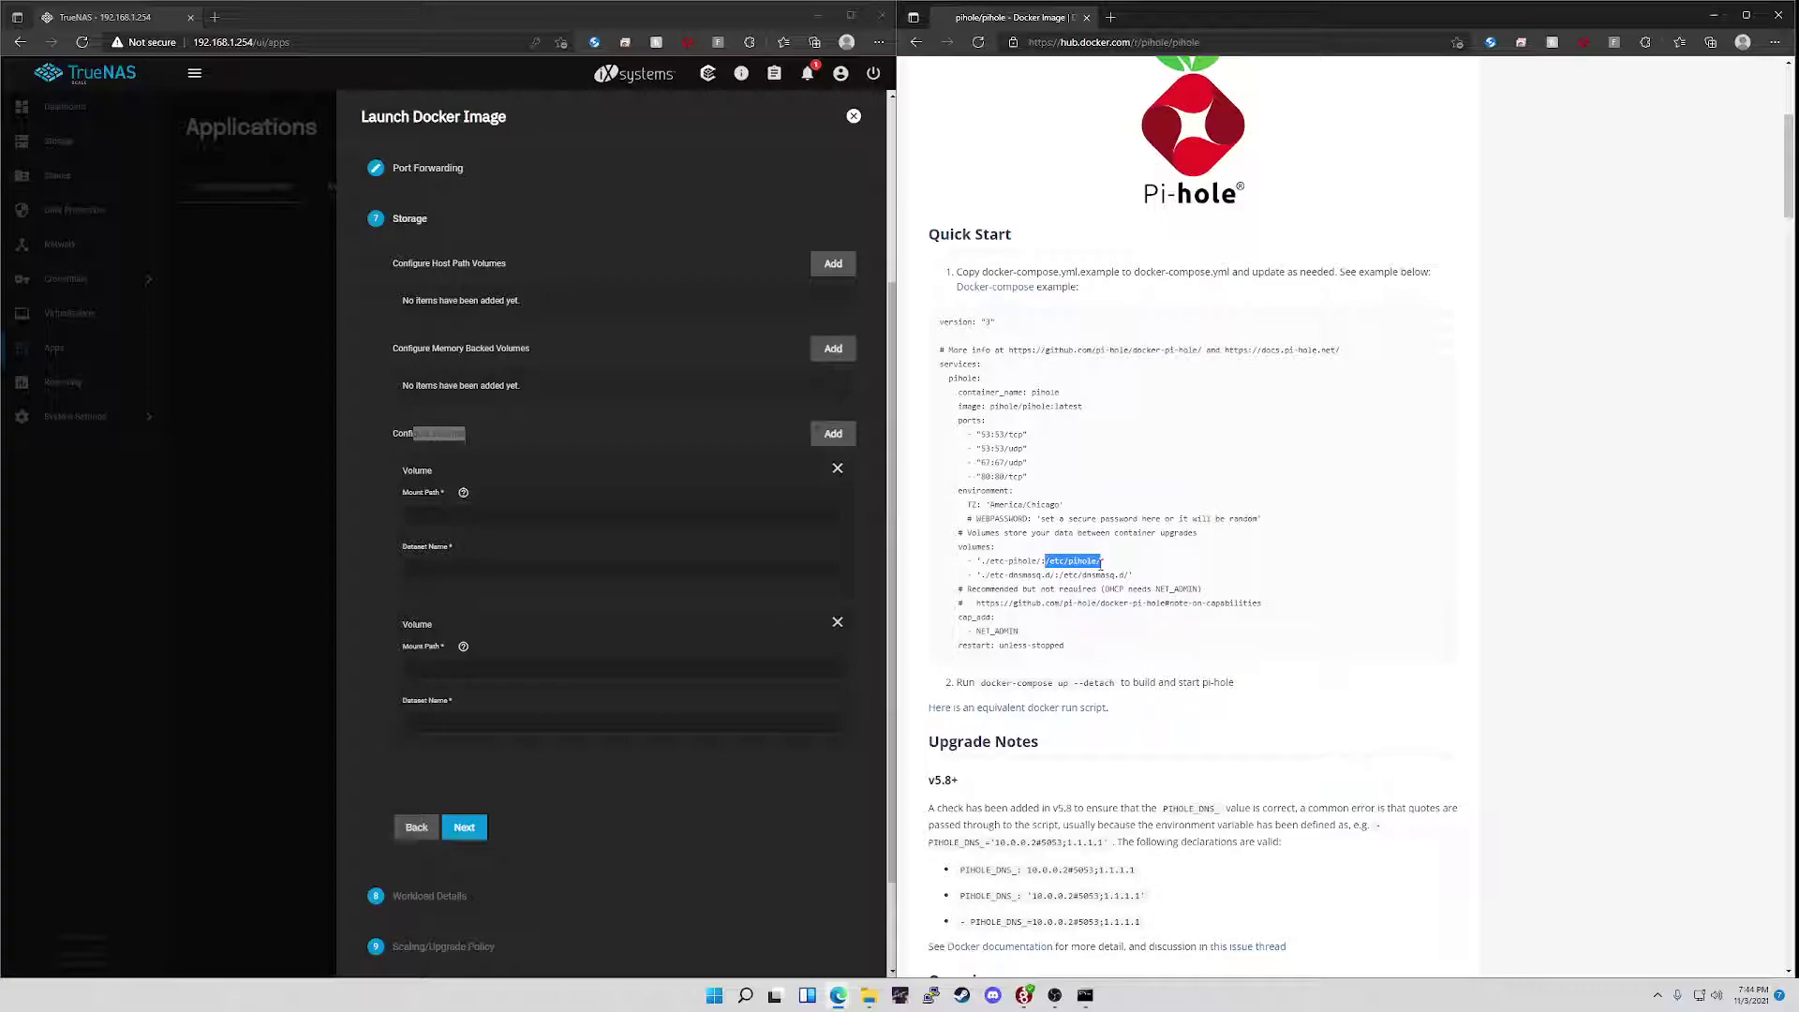
key(ctrl+c)
click(563, 516)
key(ctrl+v)
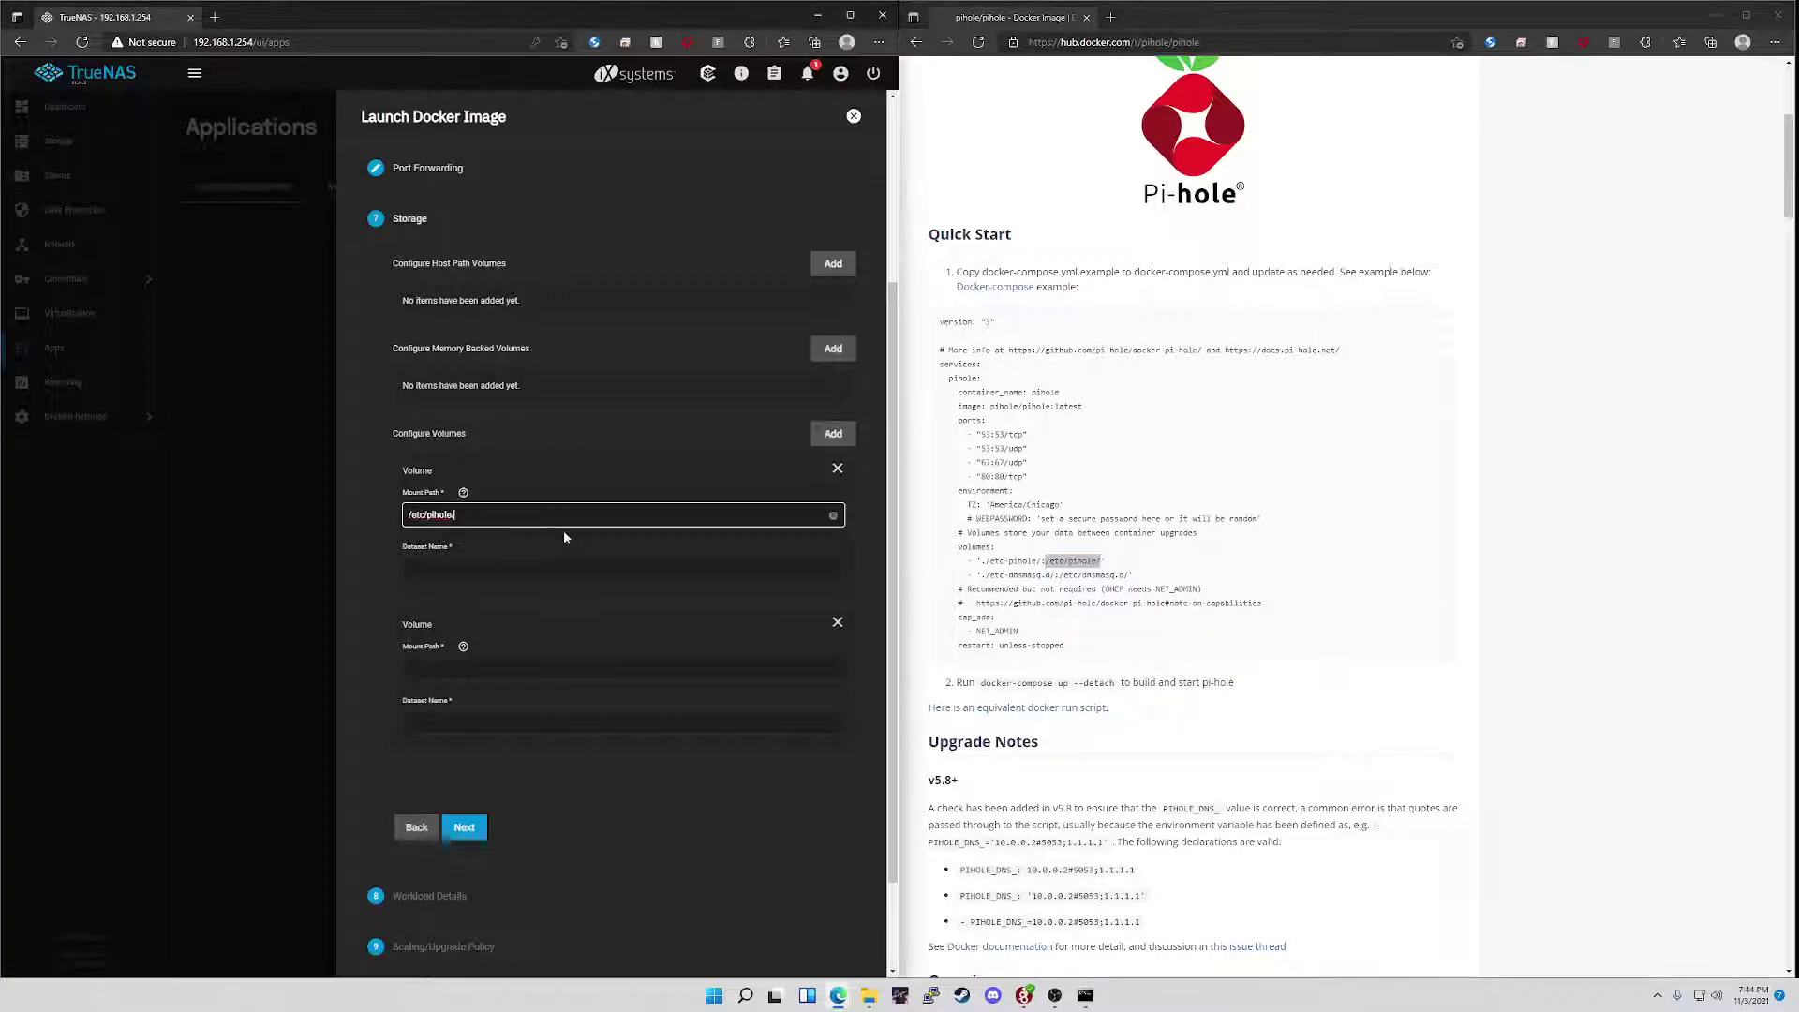
click(552, 569)
text(a)
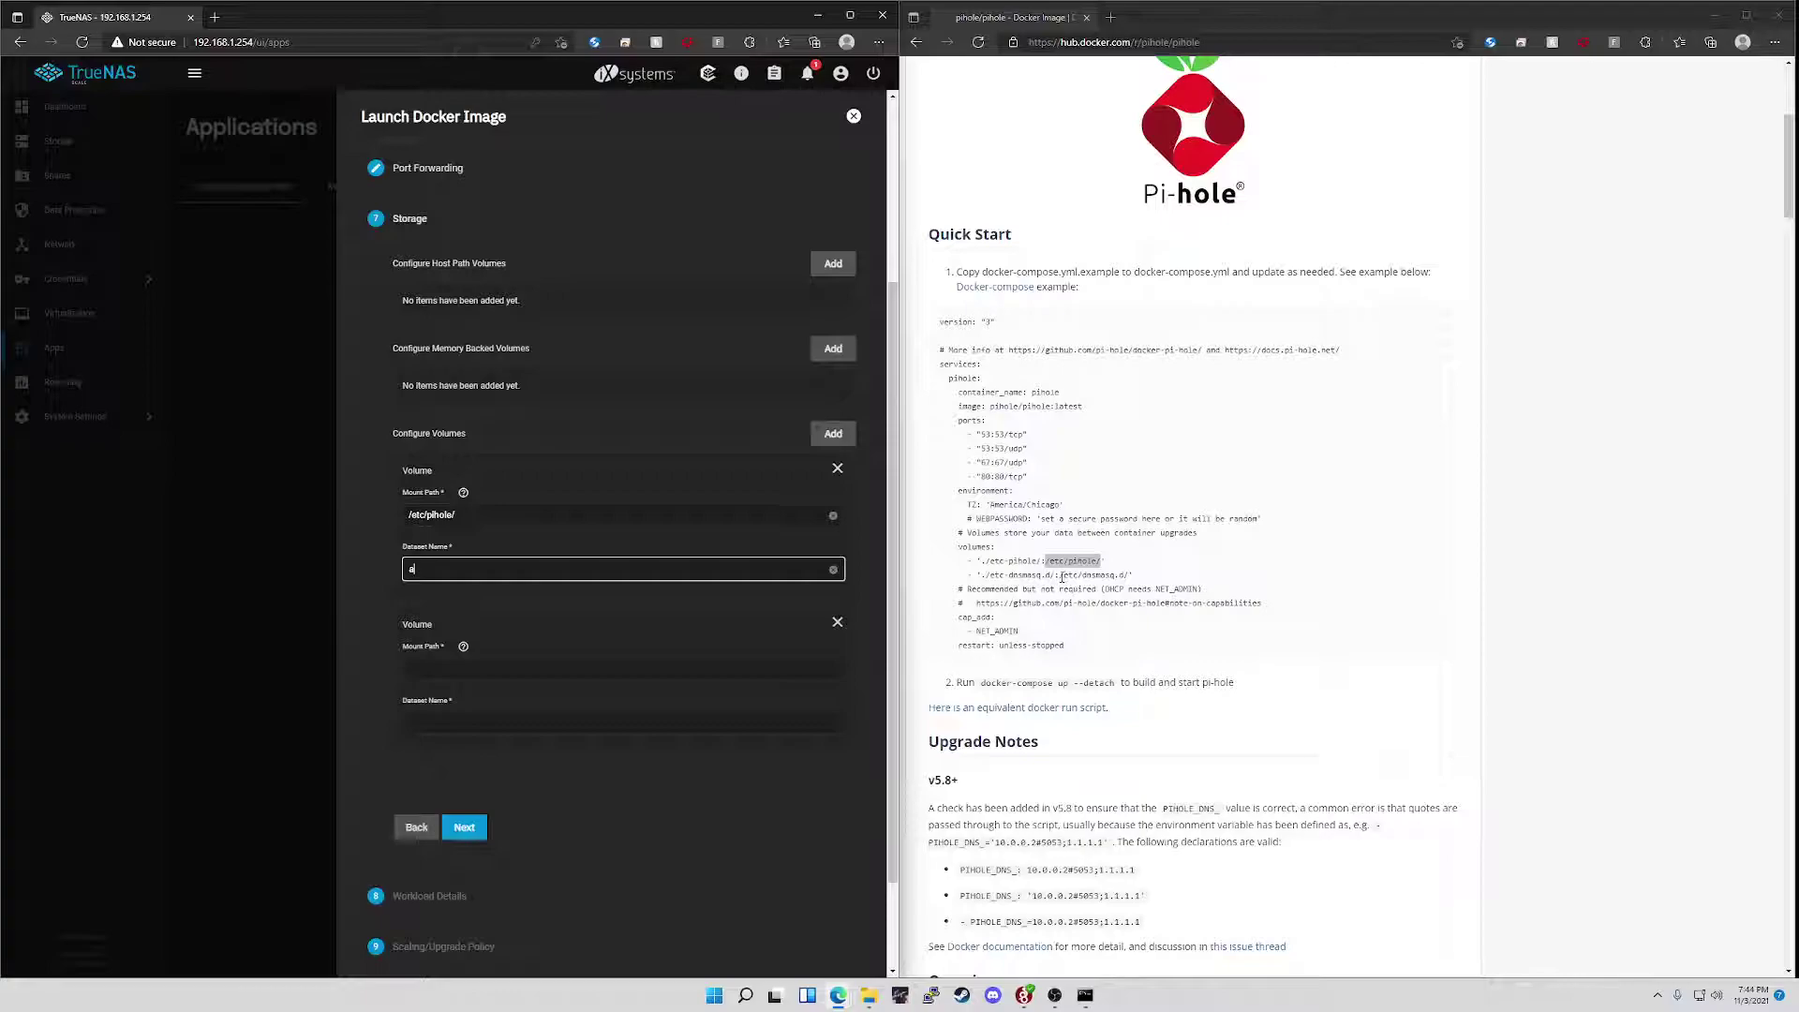
- Mount the second volume at /etc/dnsmasq.d/ on dataset idk
drag(1062, 576, 1126, 588)
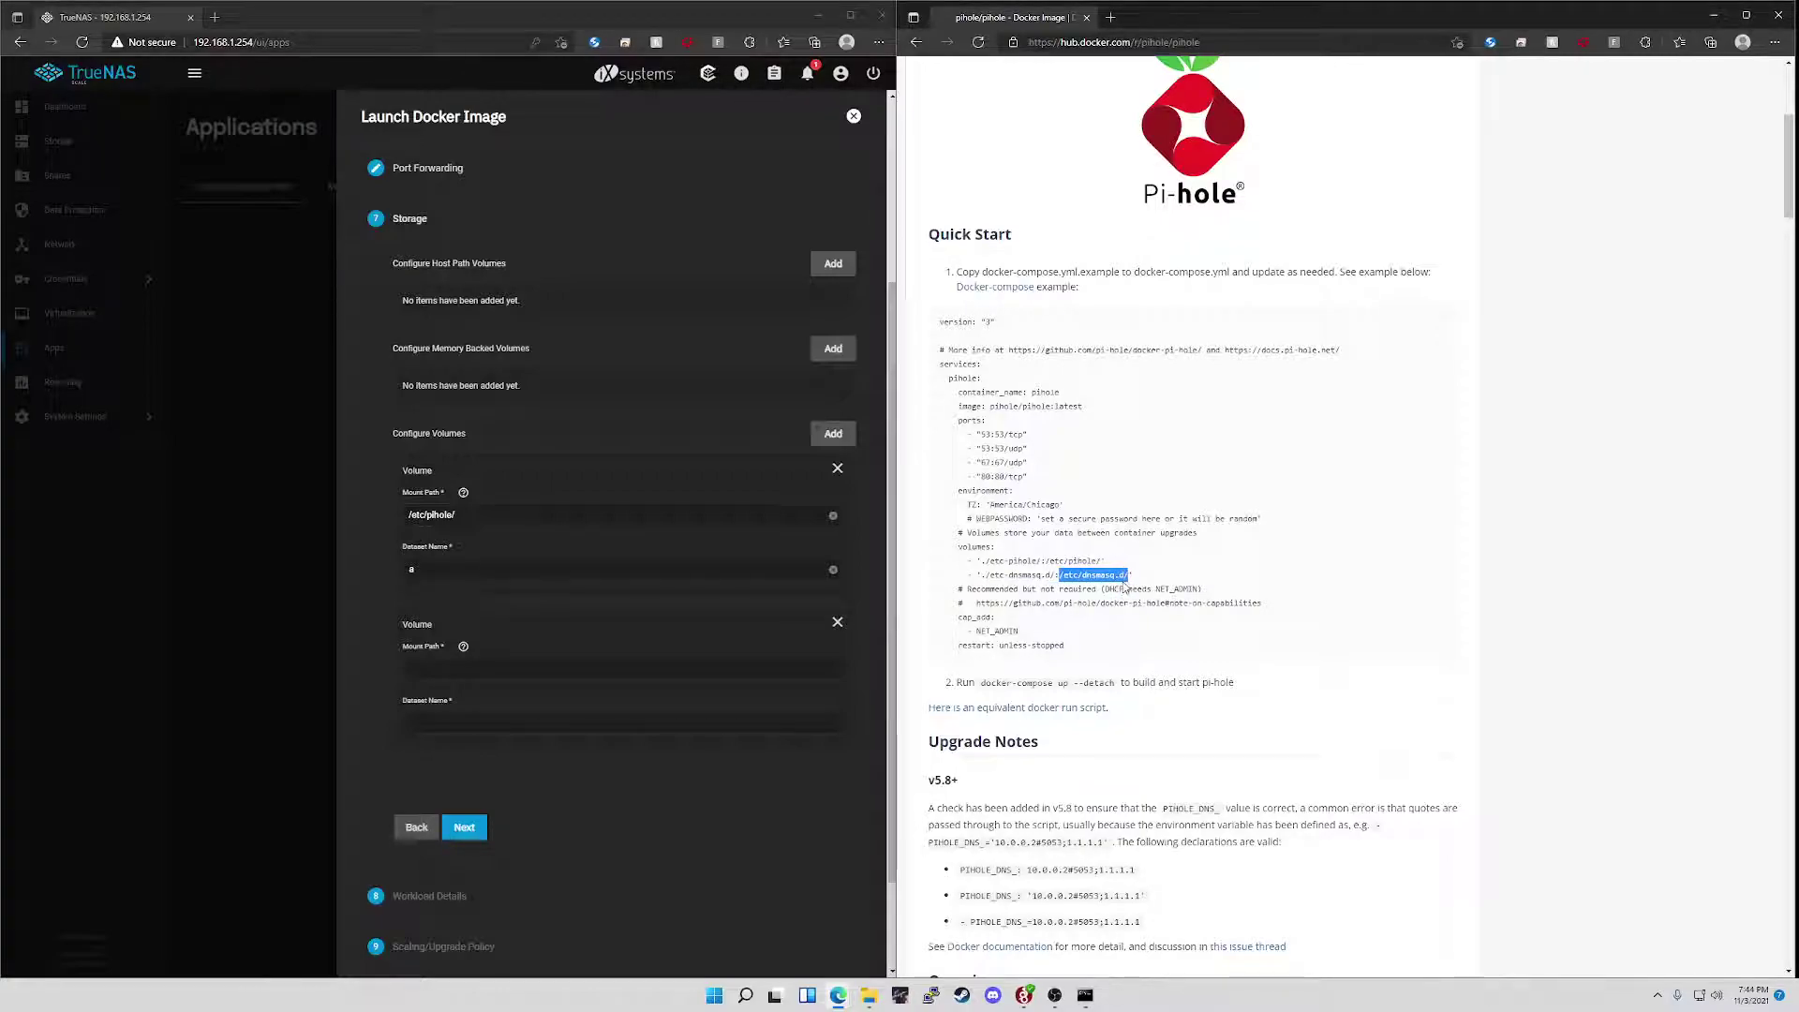
key(ctrl+c)
click(550, 668)
key(ctrl+v)
click(478, 721)
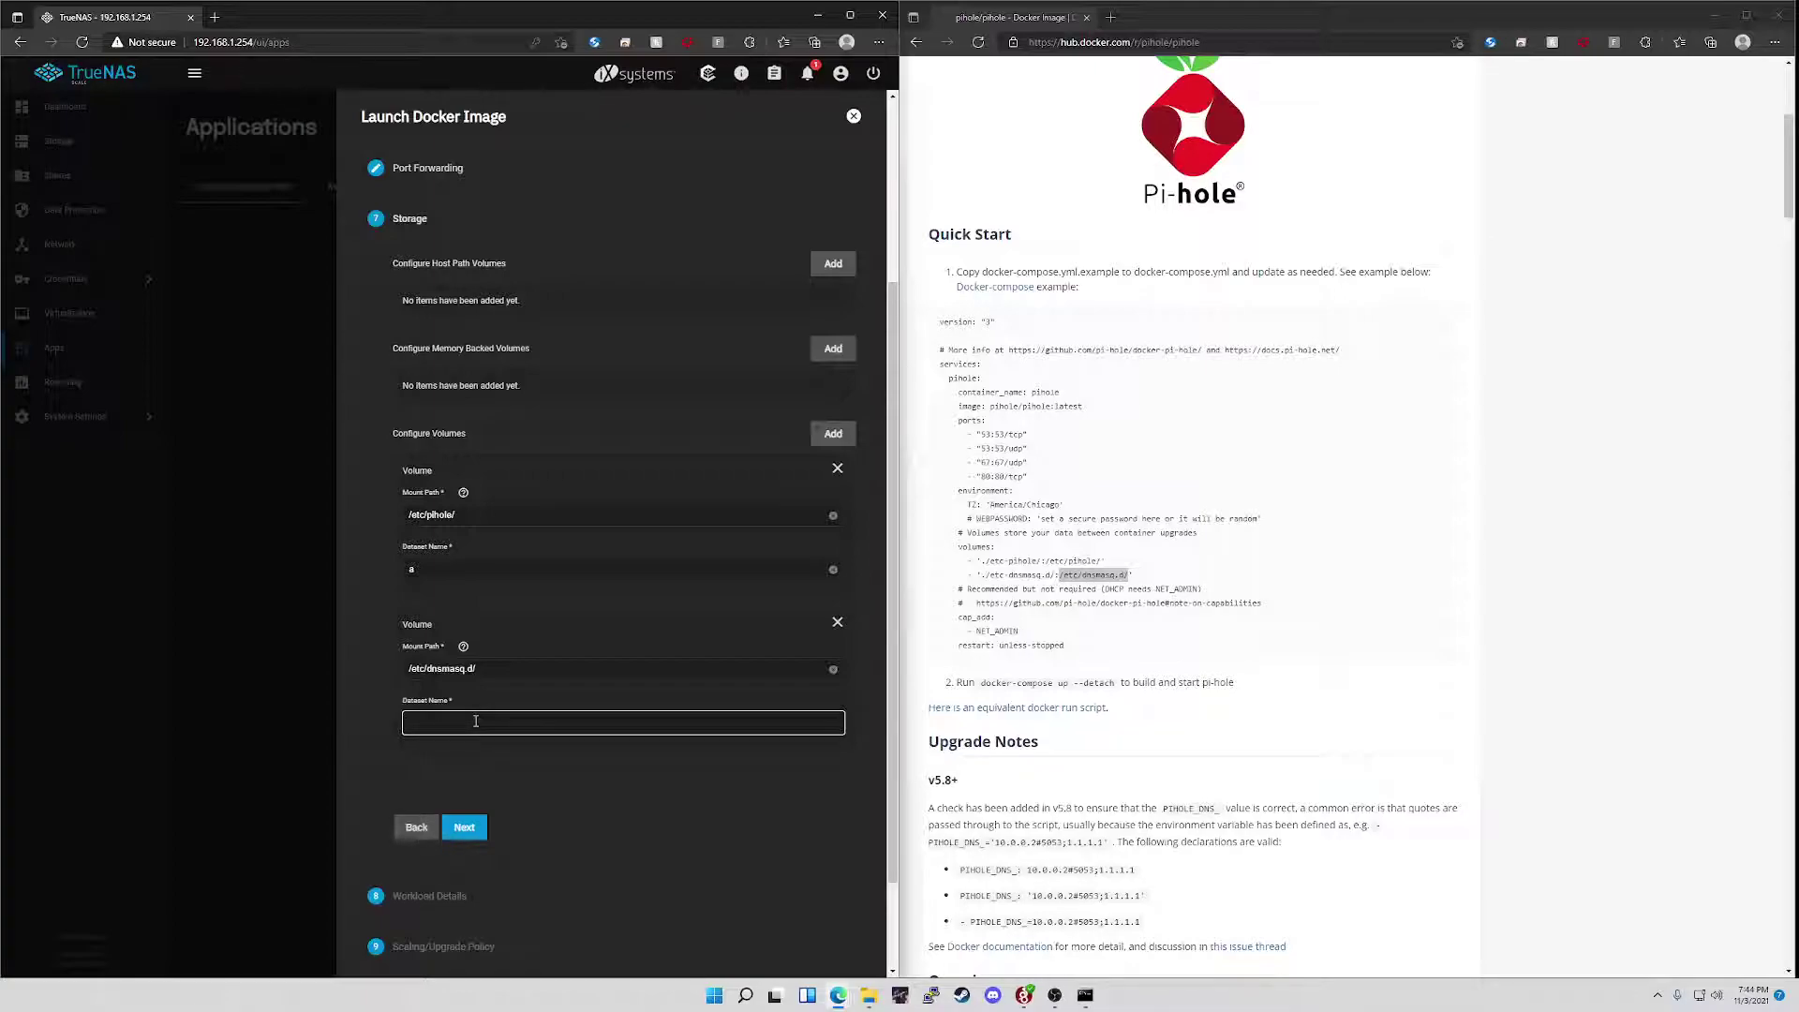
text(idk)
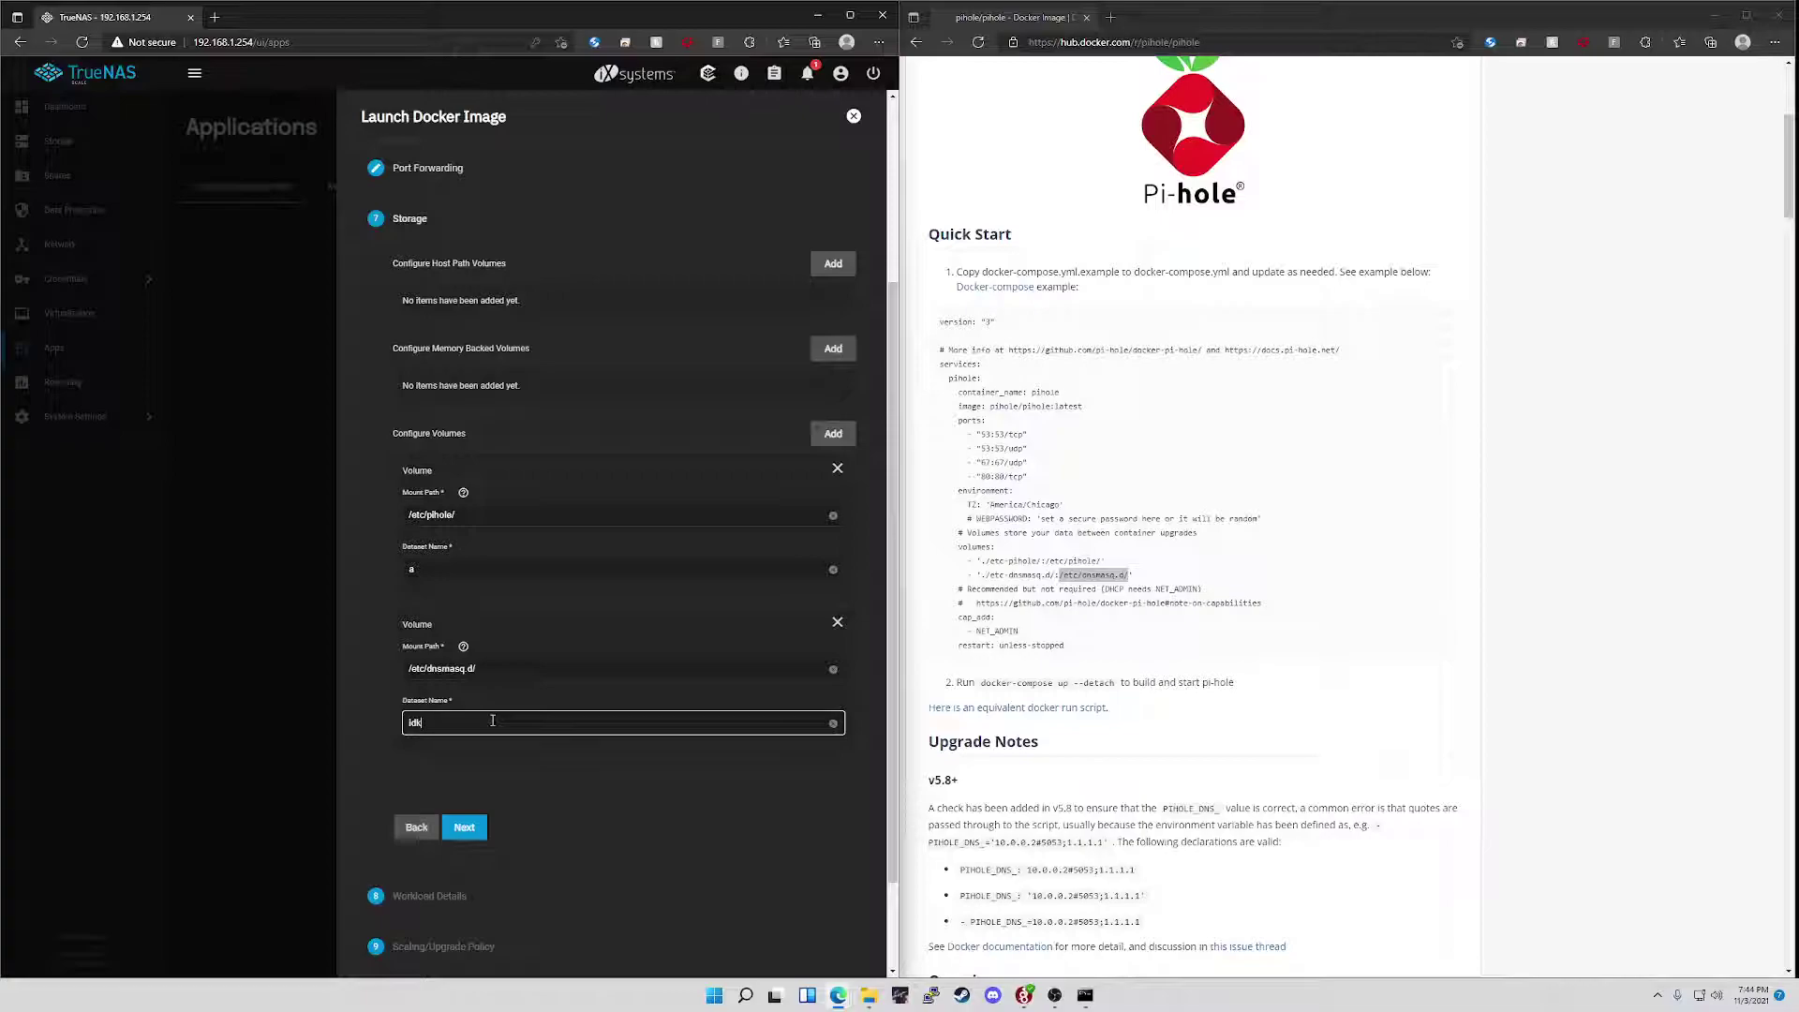
- Accept defaults for workload, scaling and resource reservation, then save to deploy pihole
click(464, 824)
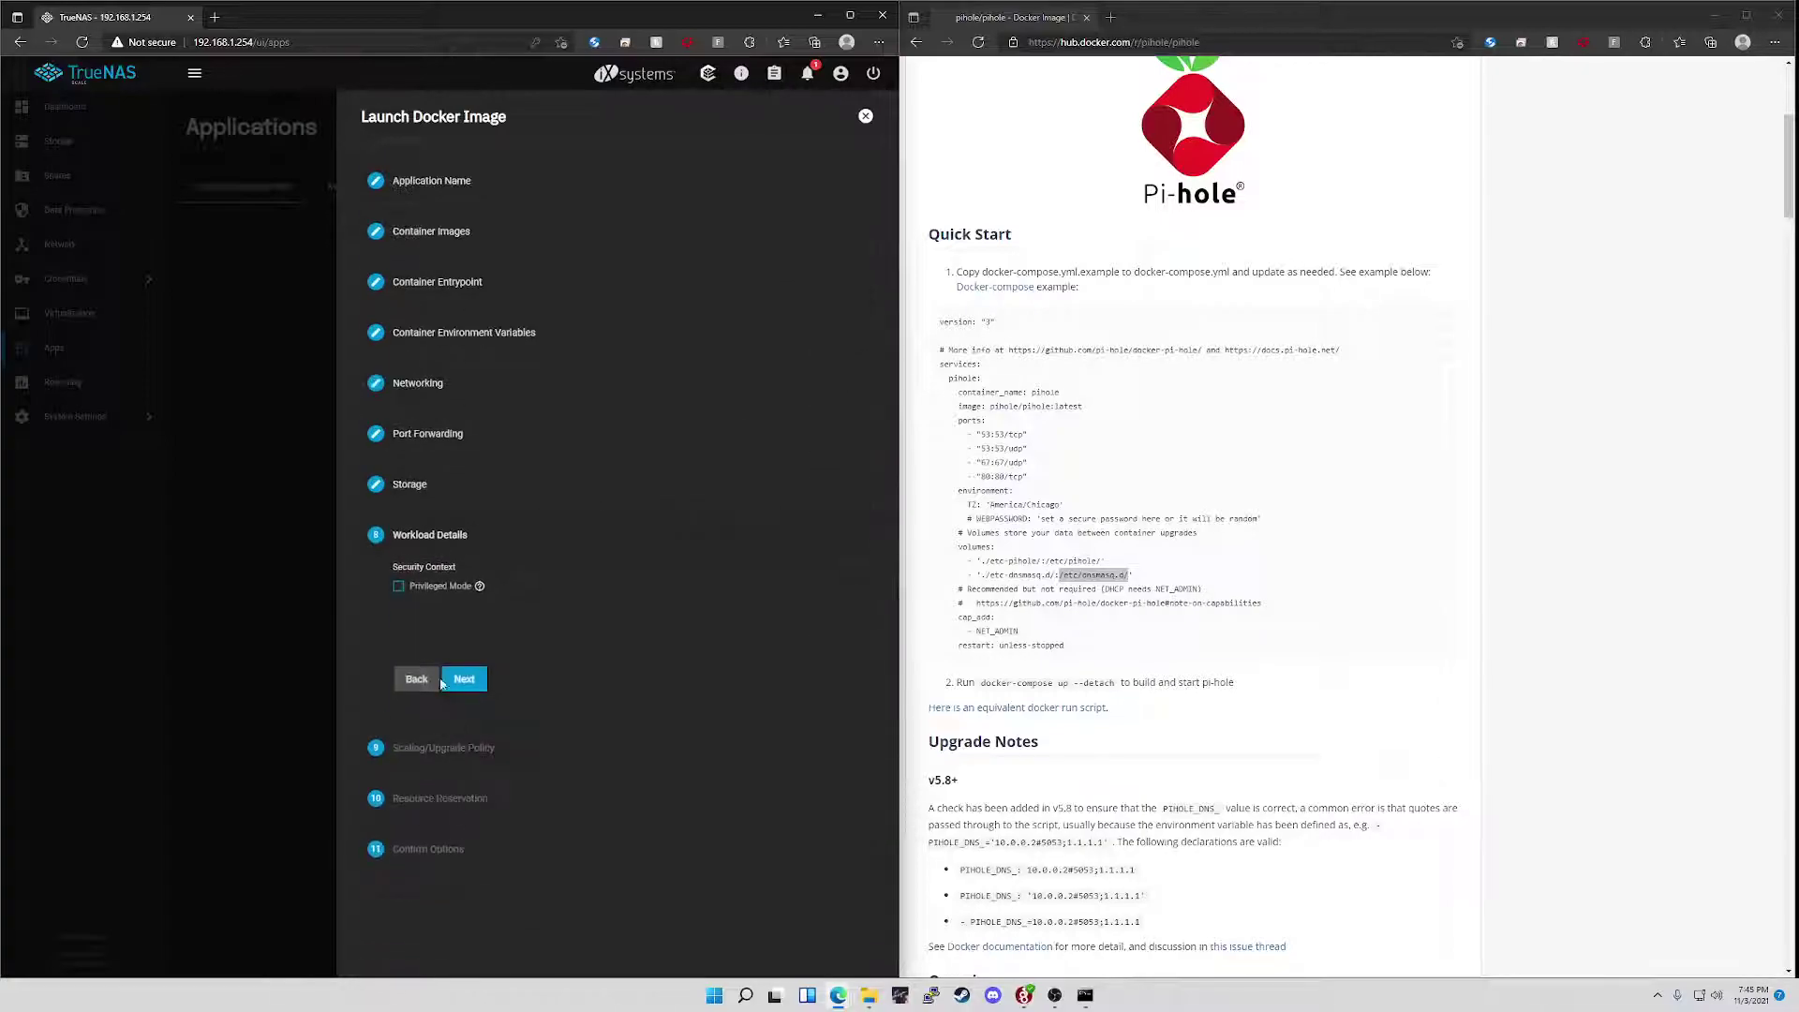
click(466, 676)
click(464, 742)
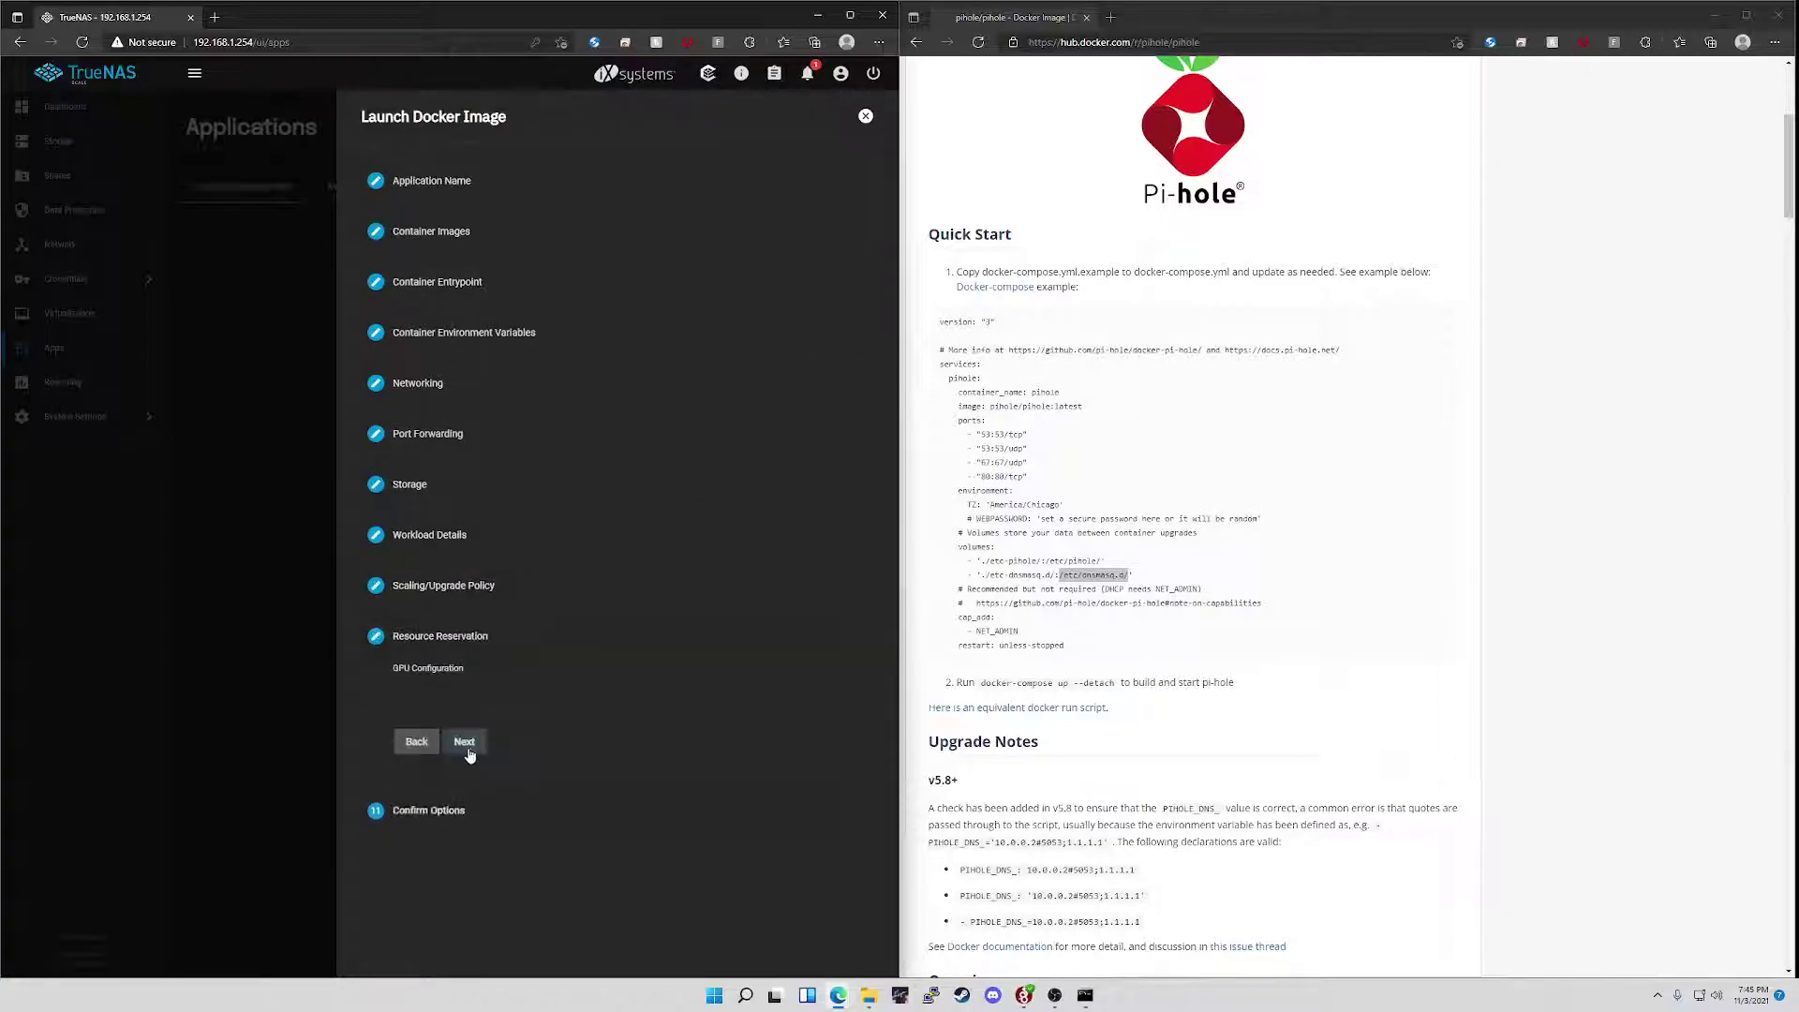
click(464, 743)
click(471, 979)
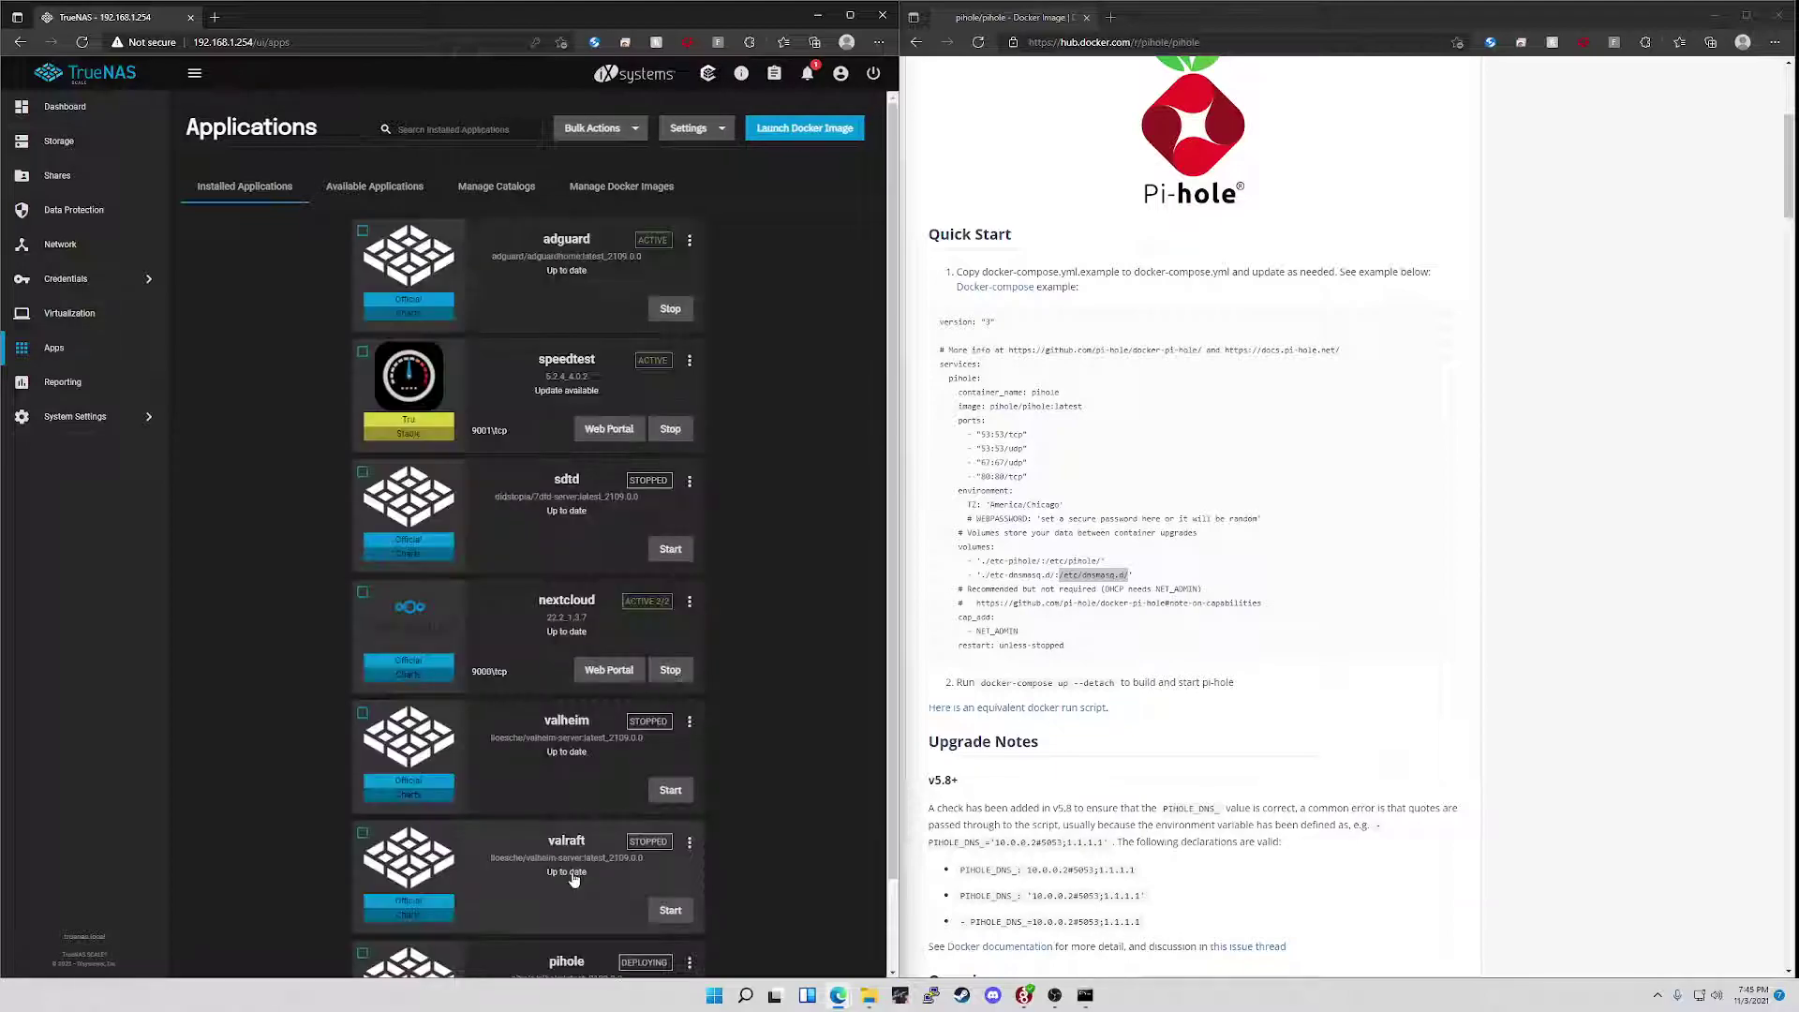
scroll(613, 832, down, 1)
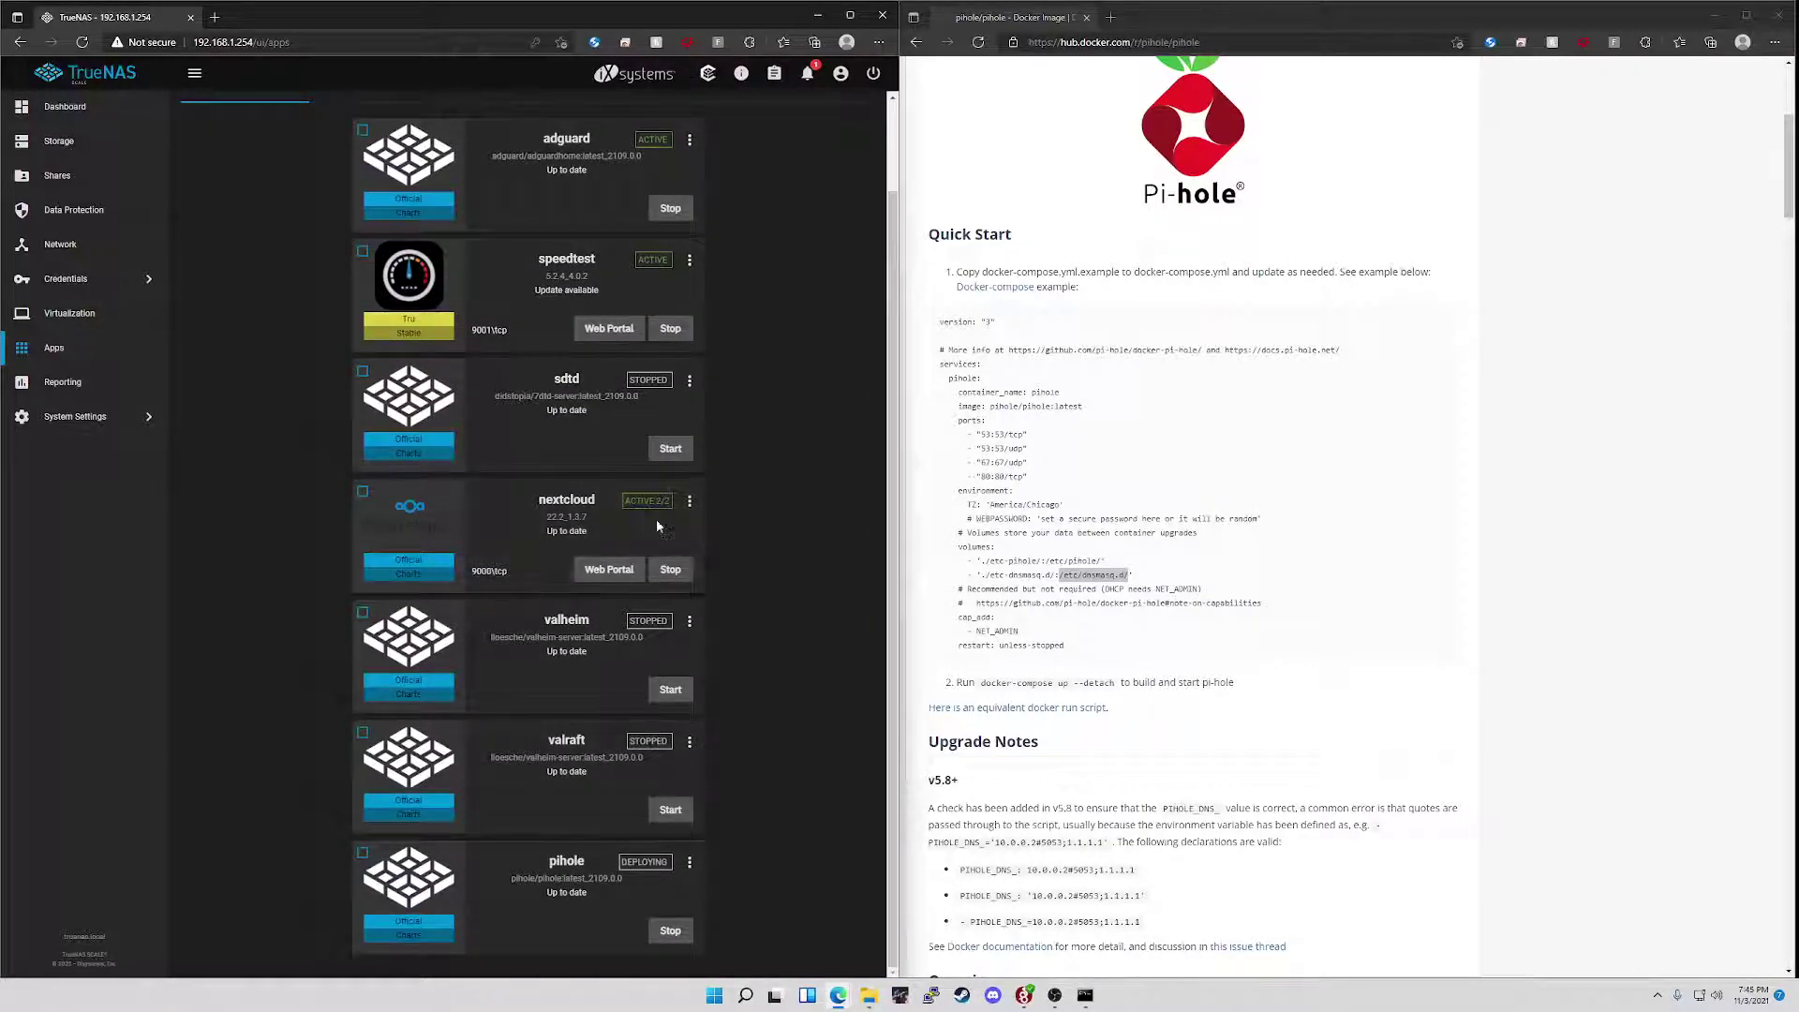
- Open the existing valheim app's settings to check its image repository
click(689, 621)
click(723, 703)
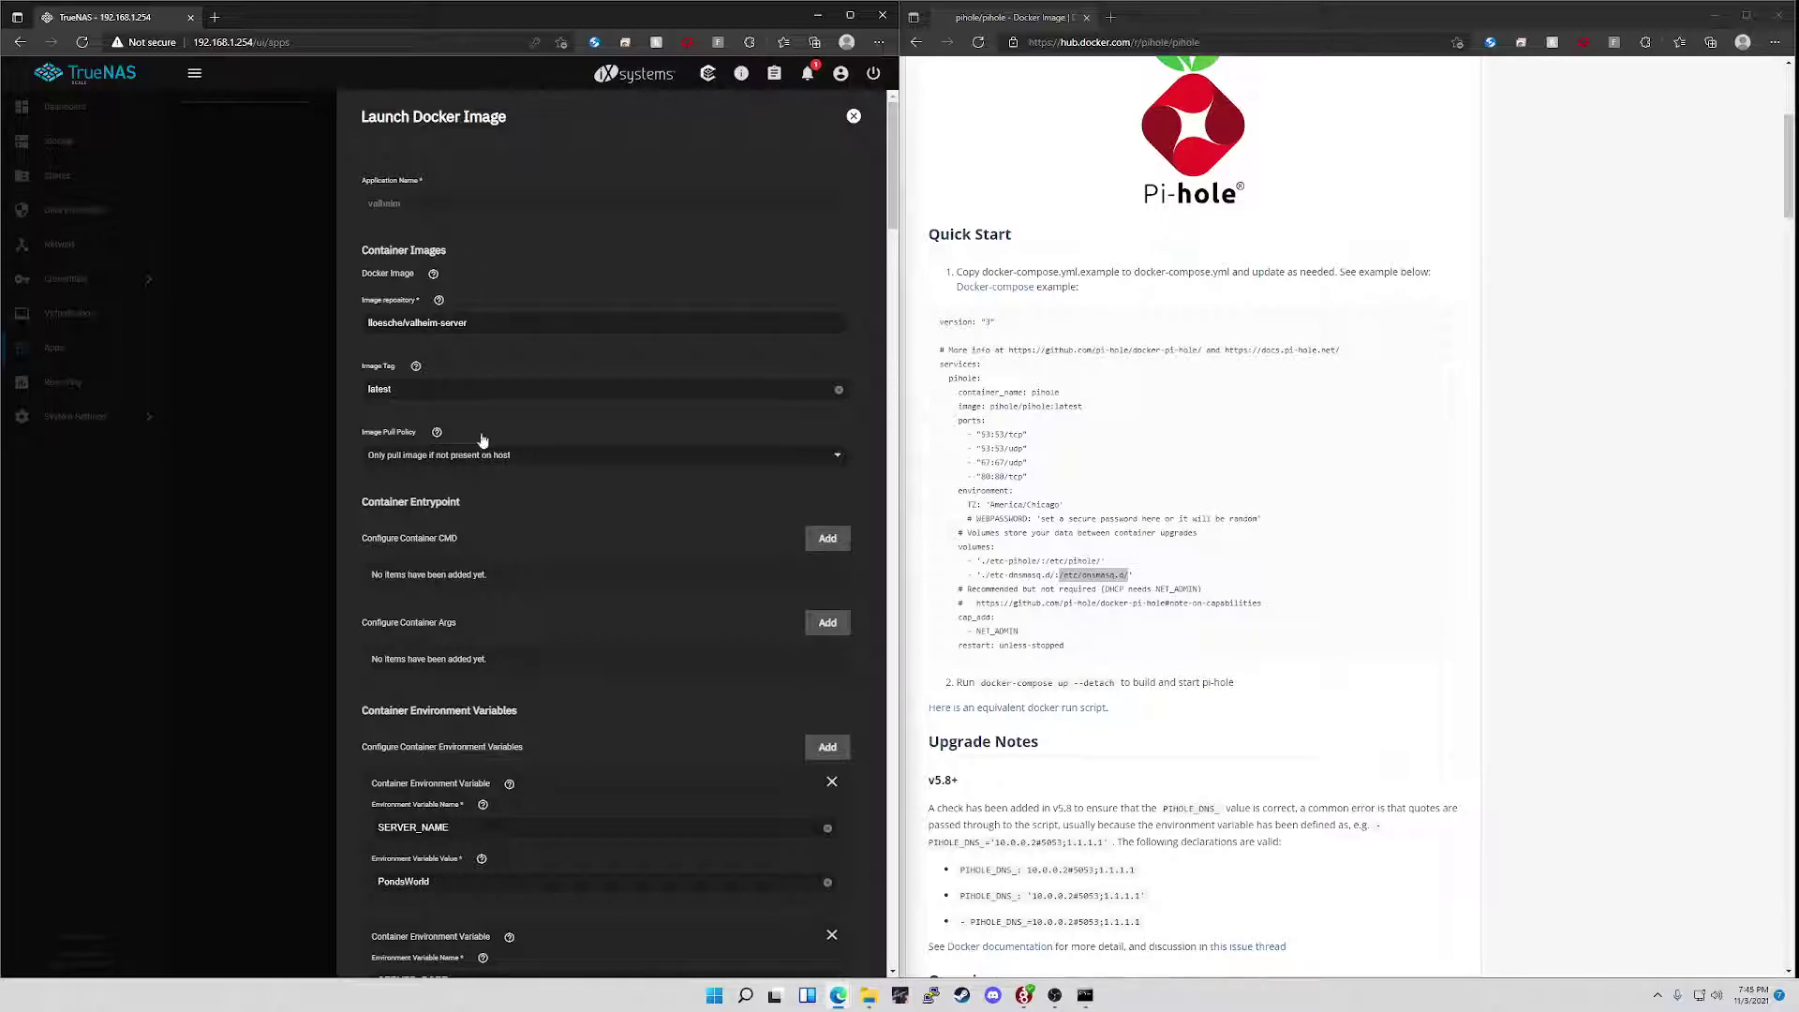
drag(366, 322, 486, 332)
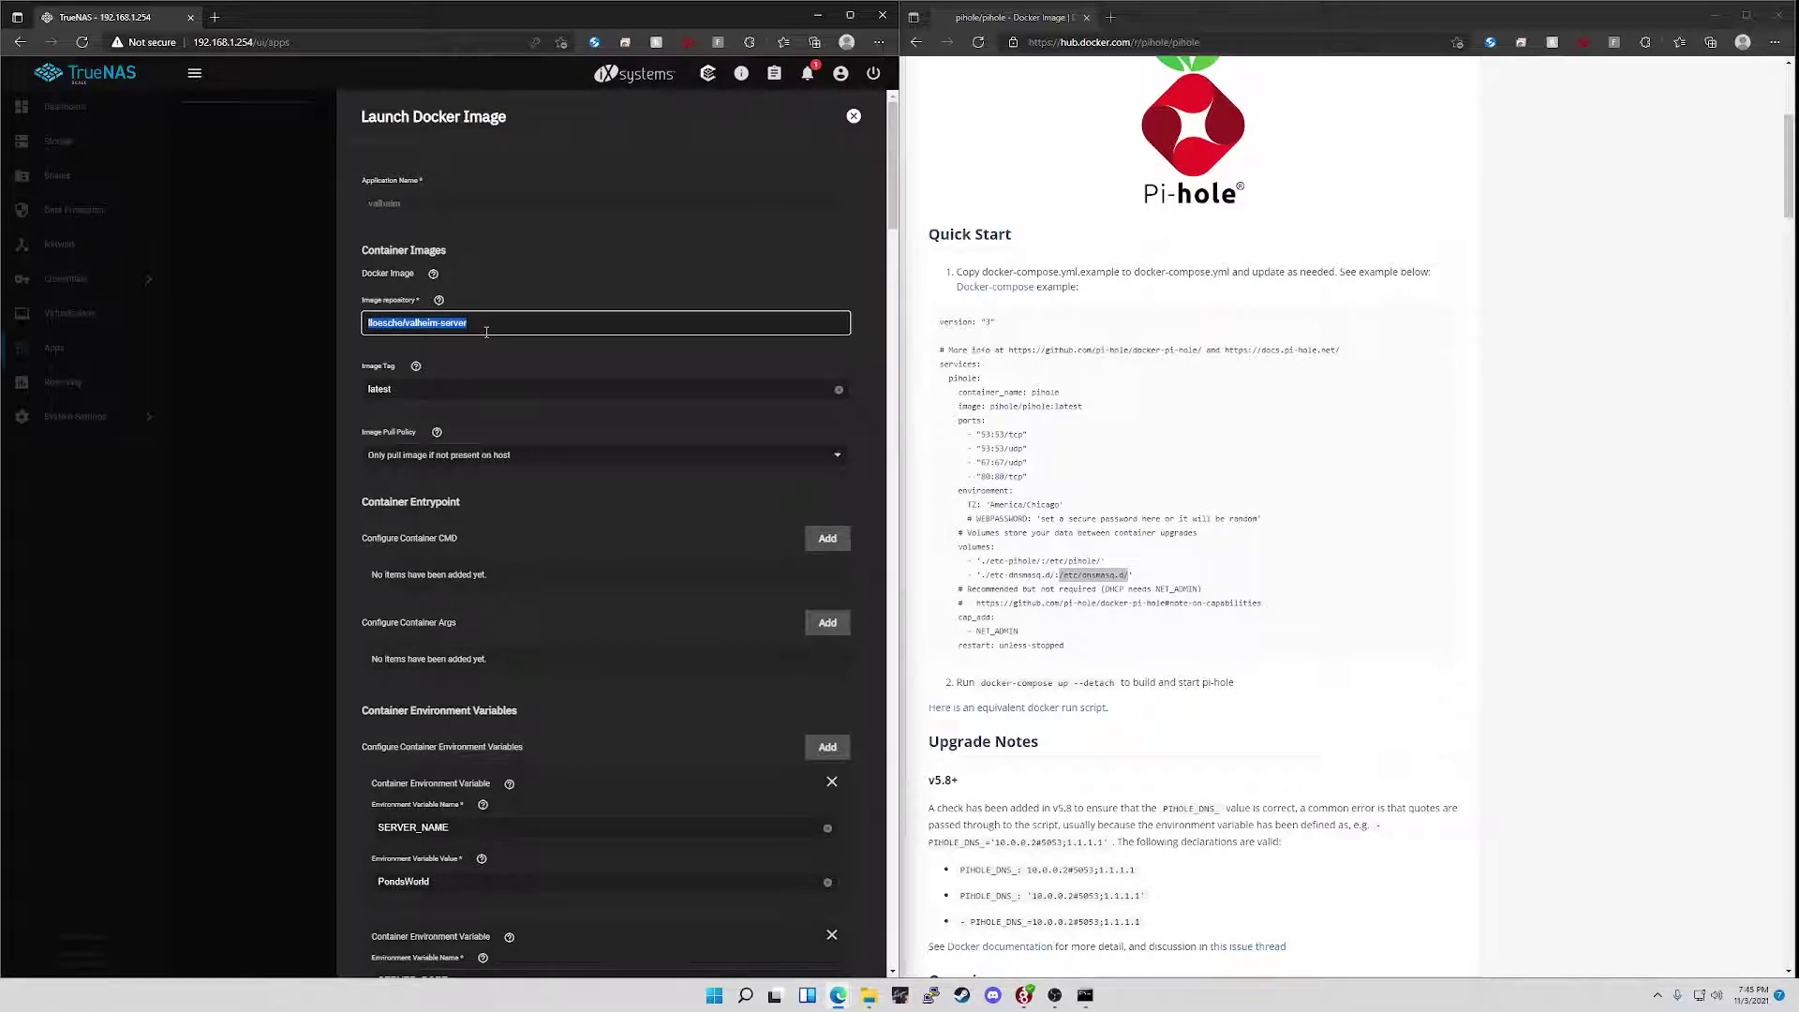
click(486, 331)
scroll(534, 553, down, 3)
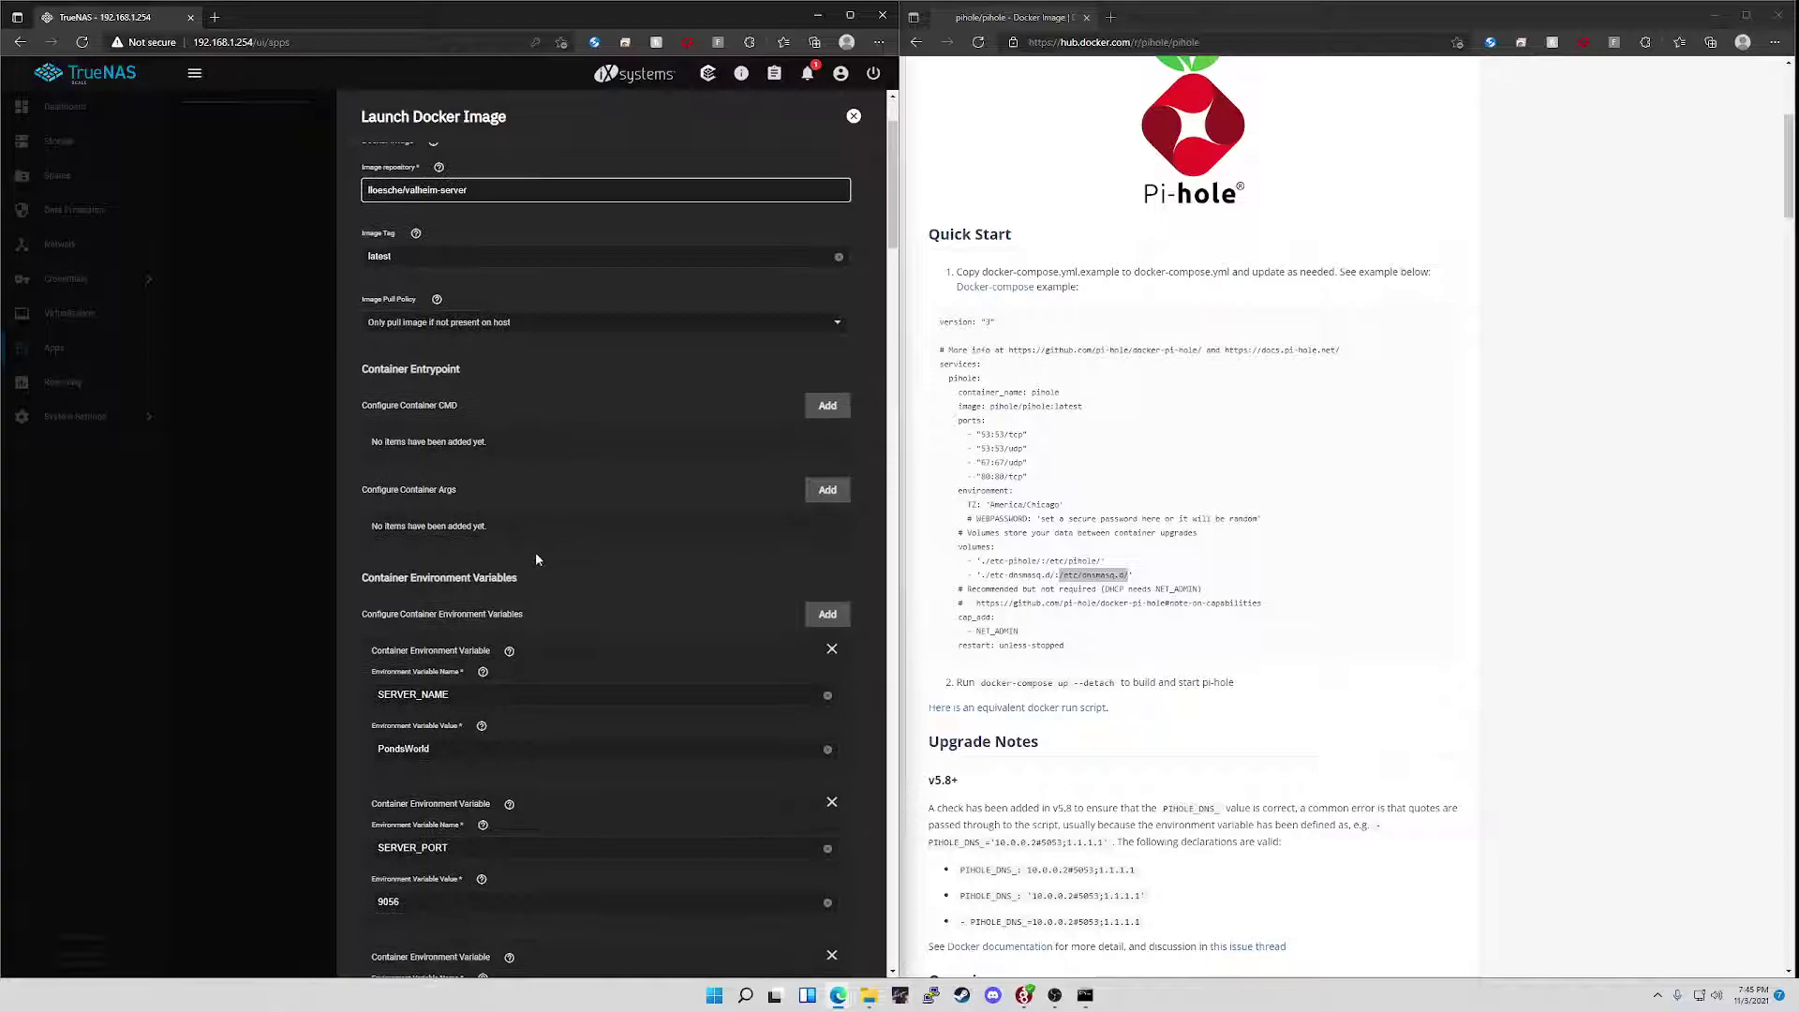
scroll(1015, 89, up, 5)
- Search Docker Hub for 'valheim' and open the lloesche/valheim-server page
click(1051, 80)
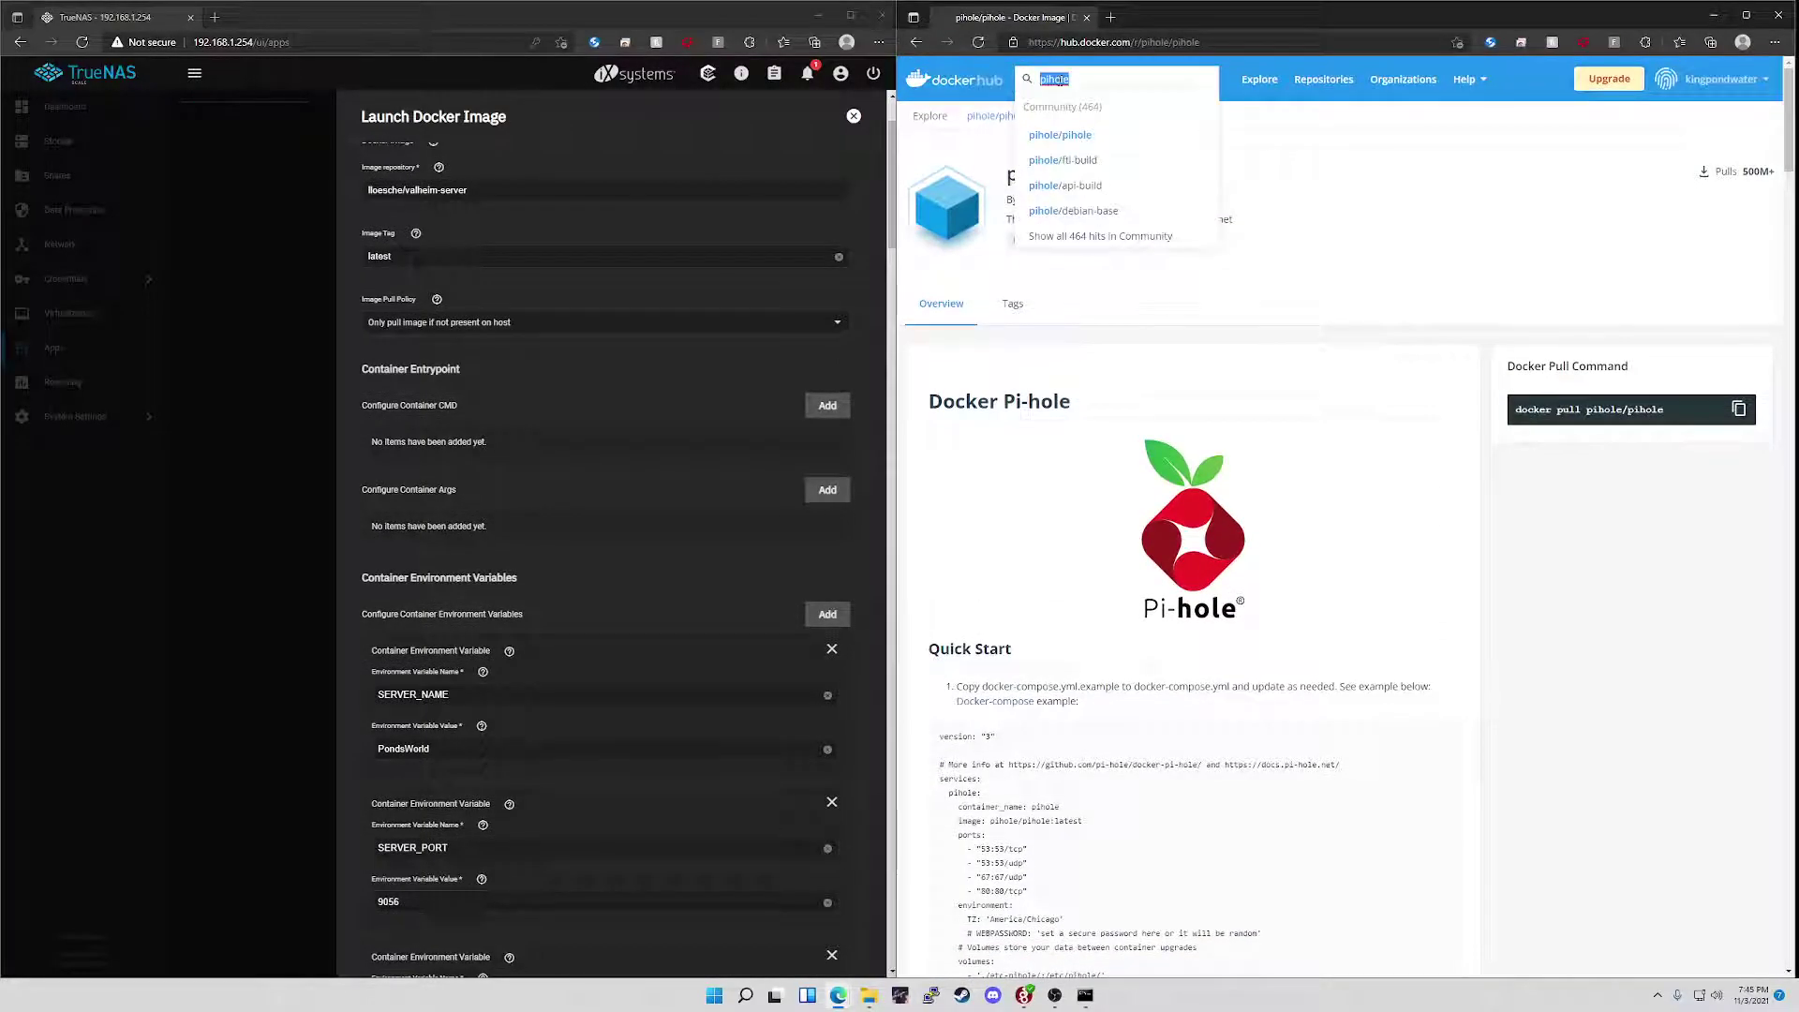
text(valheim)
key(Return)
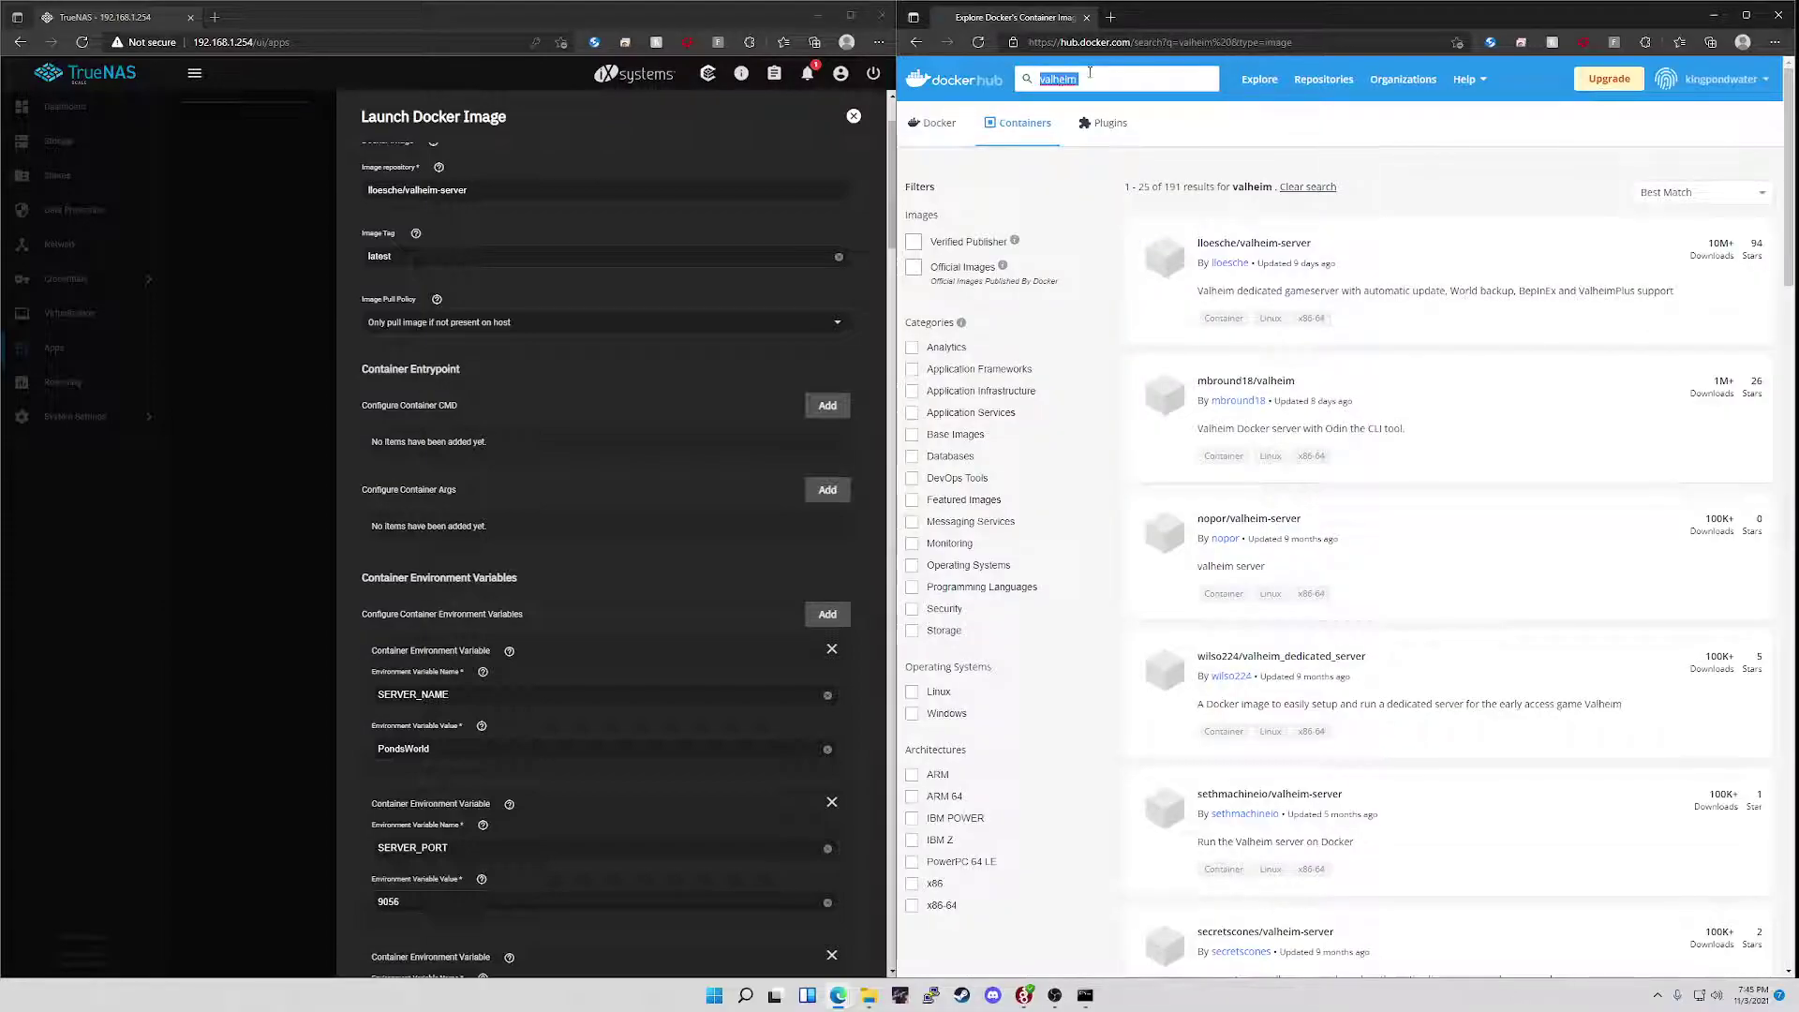
click(1260, 246)
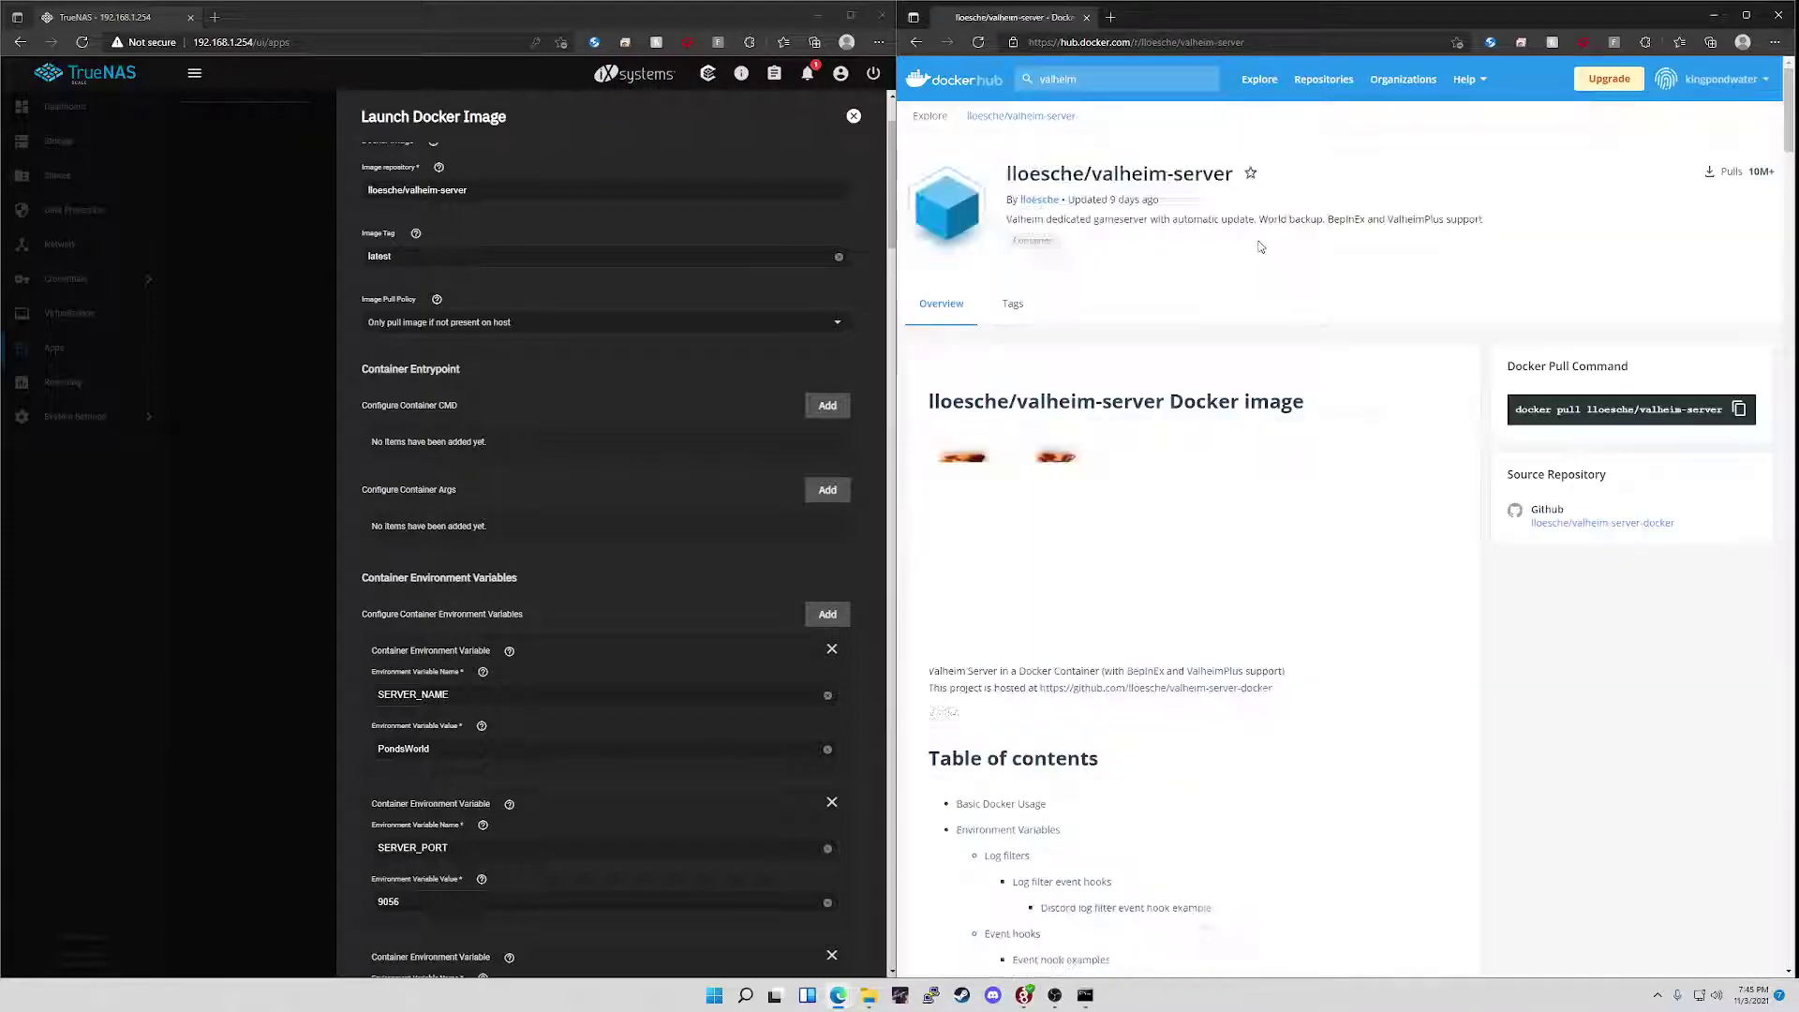
- Scroll to the Environment Variables table and highlight the SERVER_NAME variable
scroll(1224, 363, down, 15)
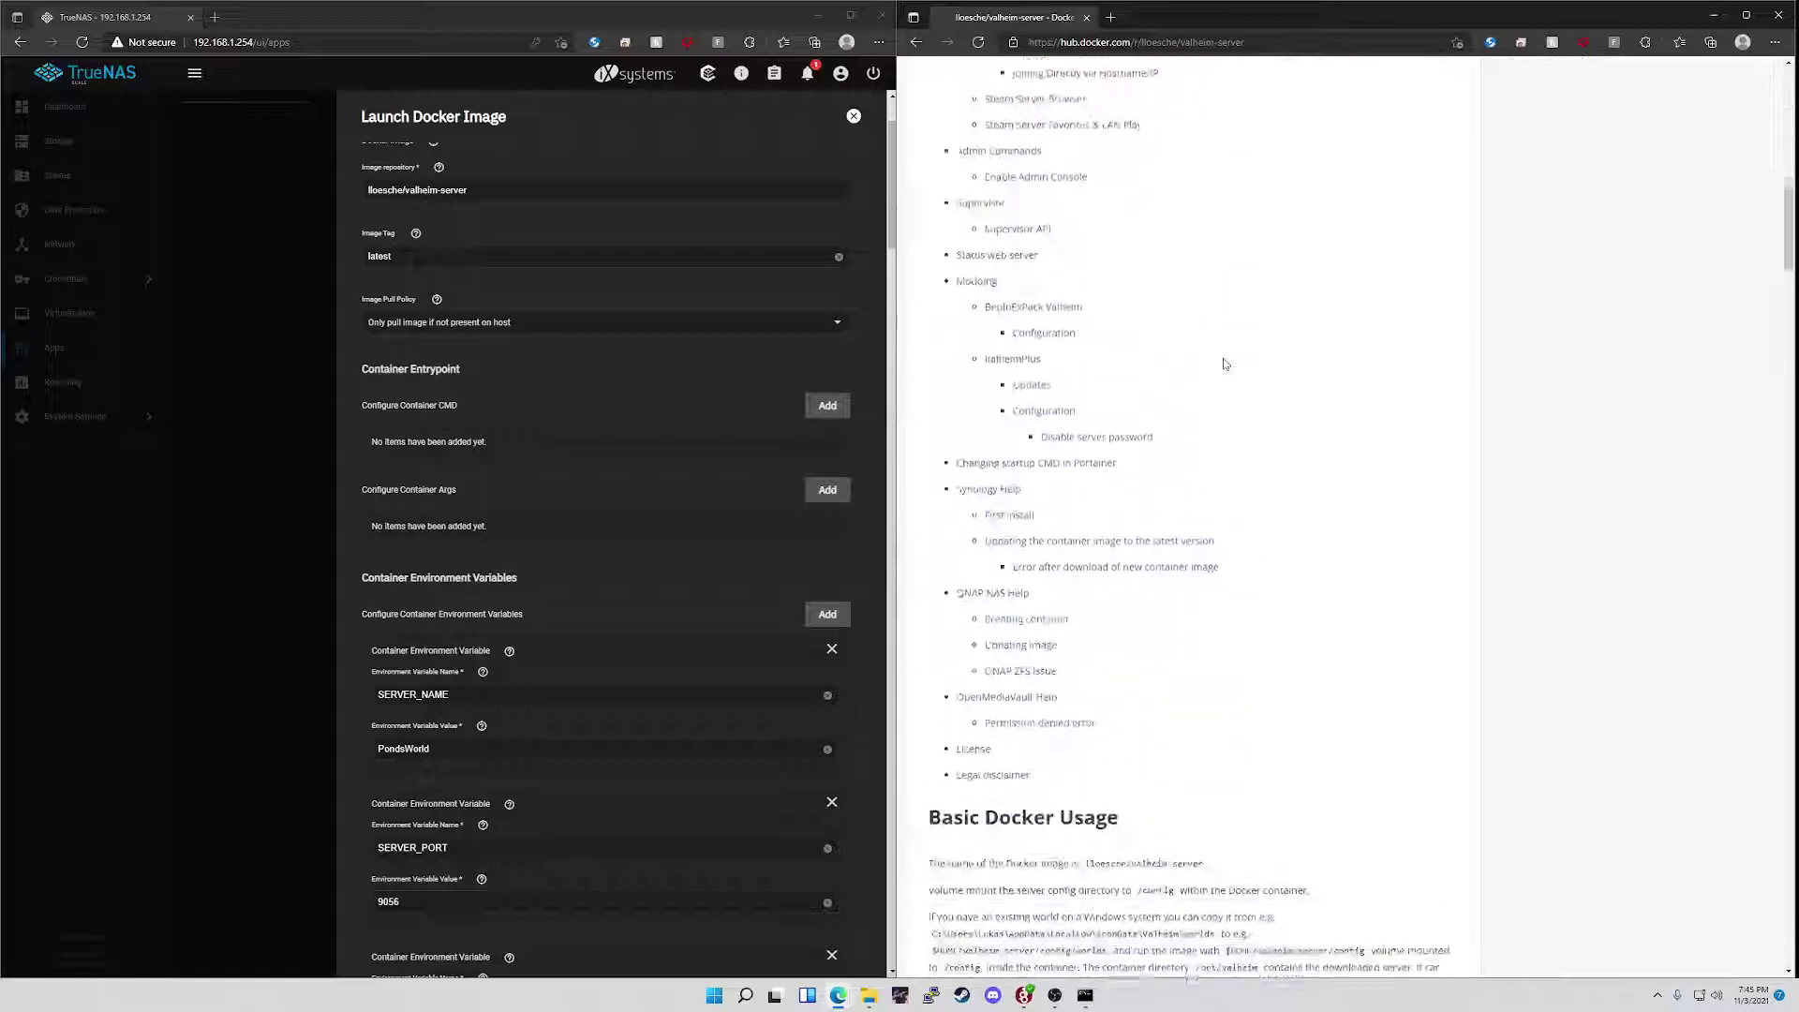
scroll(1224, 364, down, 3)
scroll(1223, 364, down, 3)
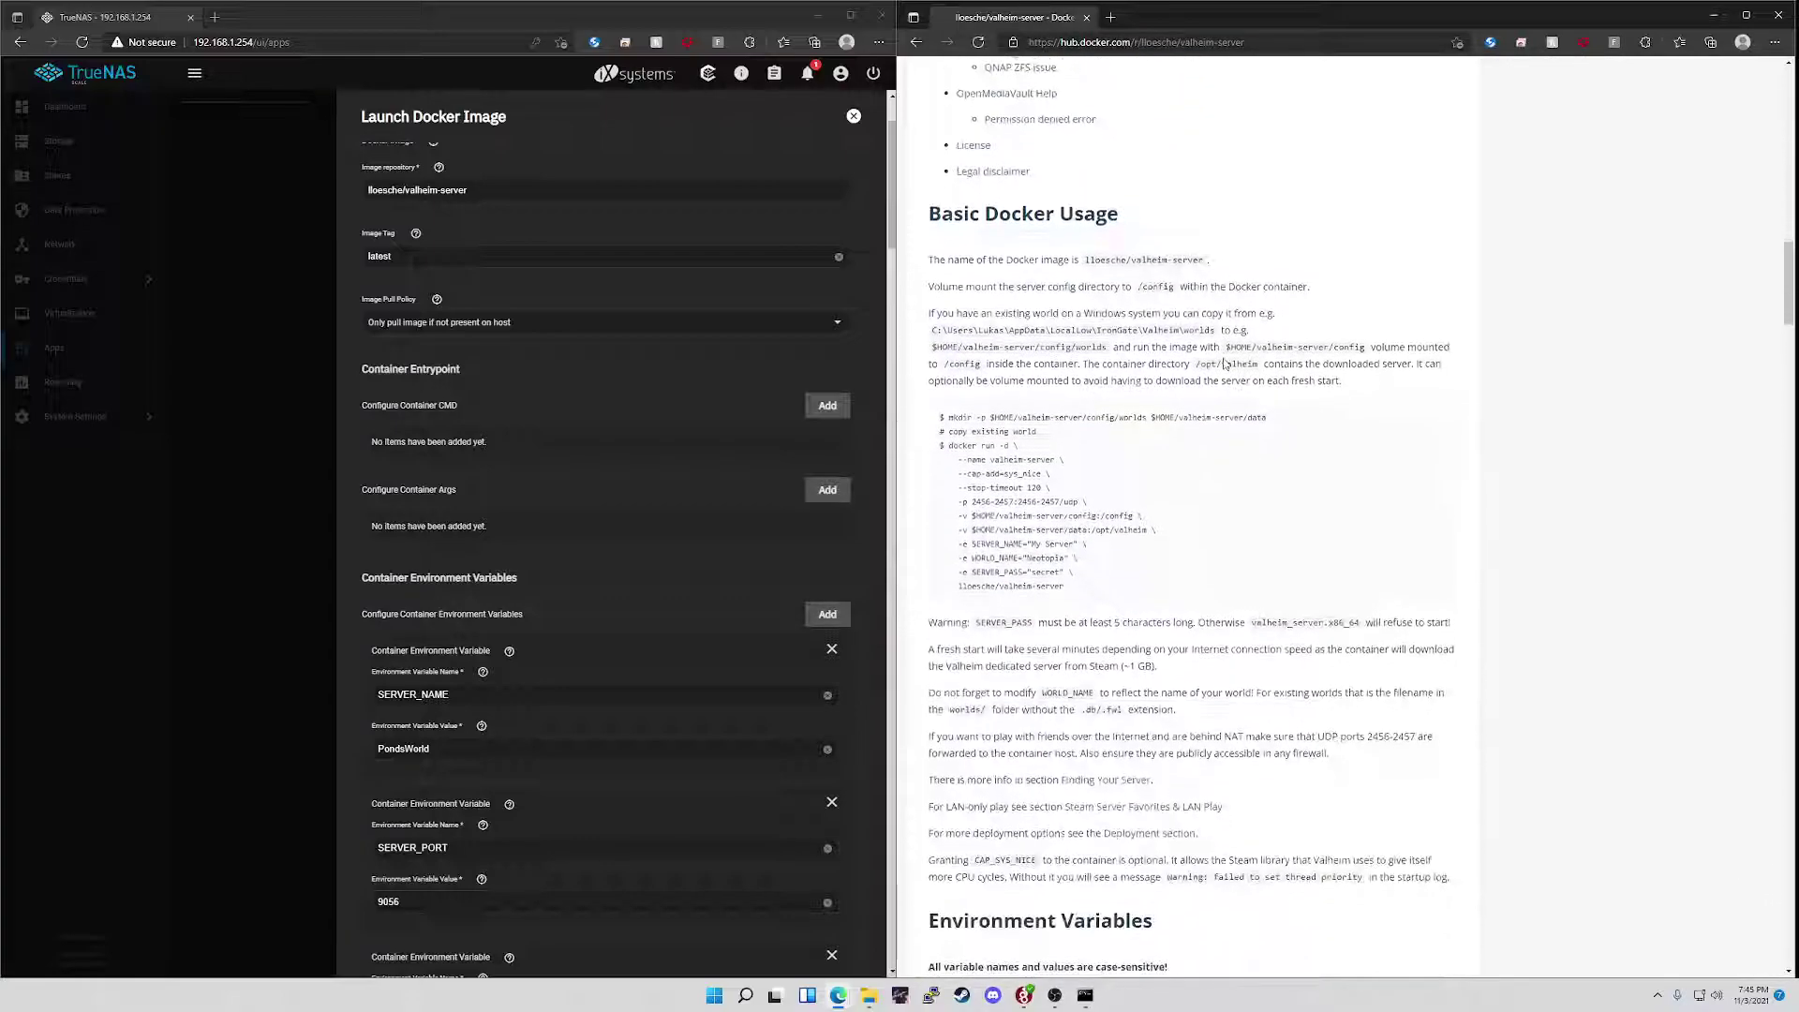
scroll(1034, 459, down, 3)
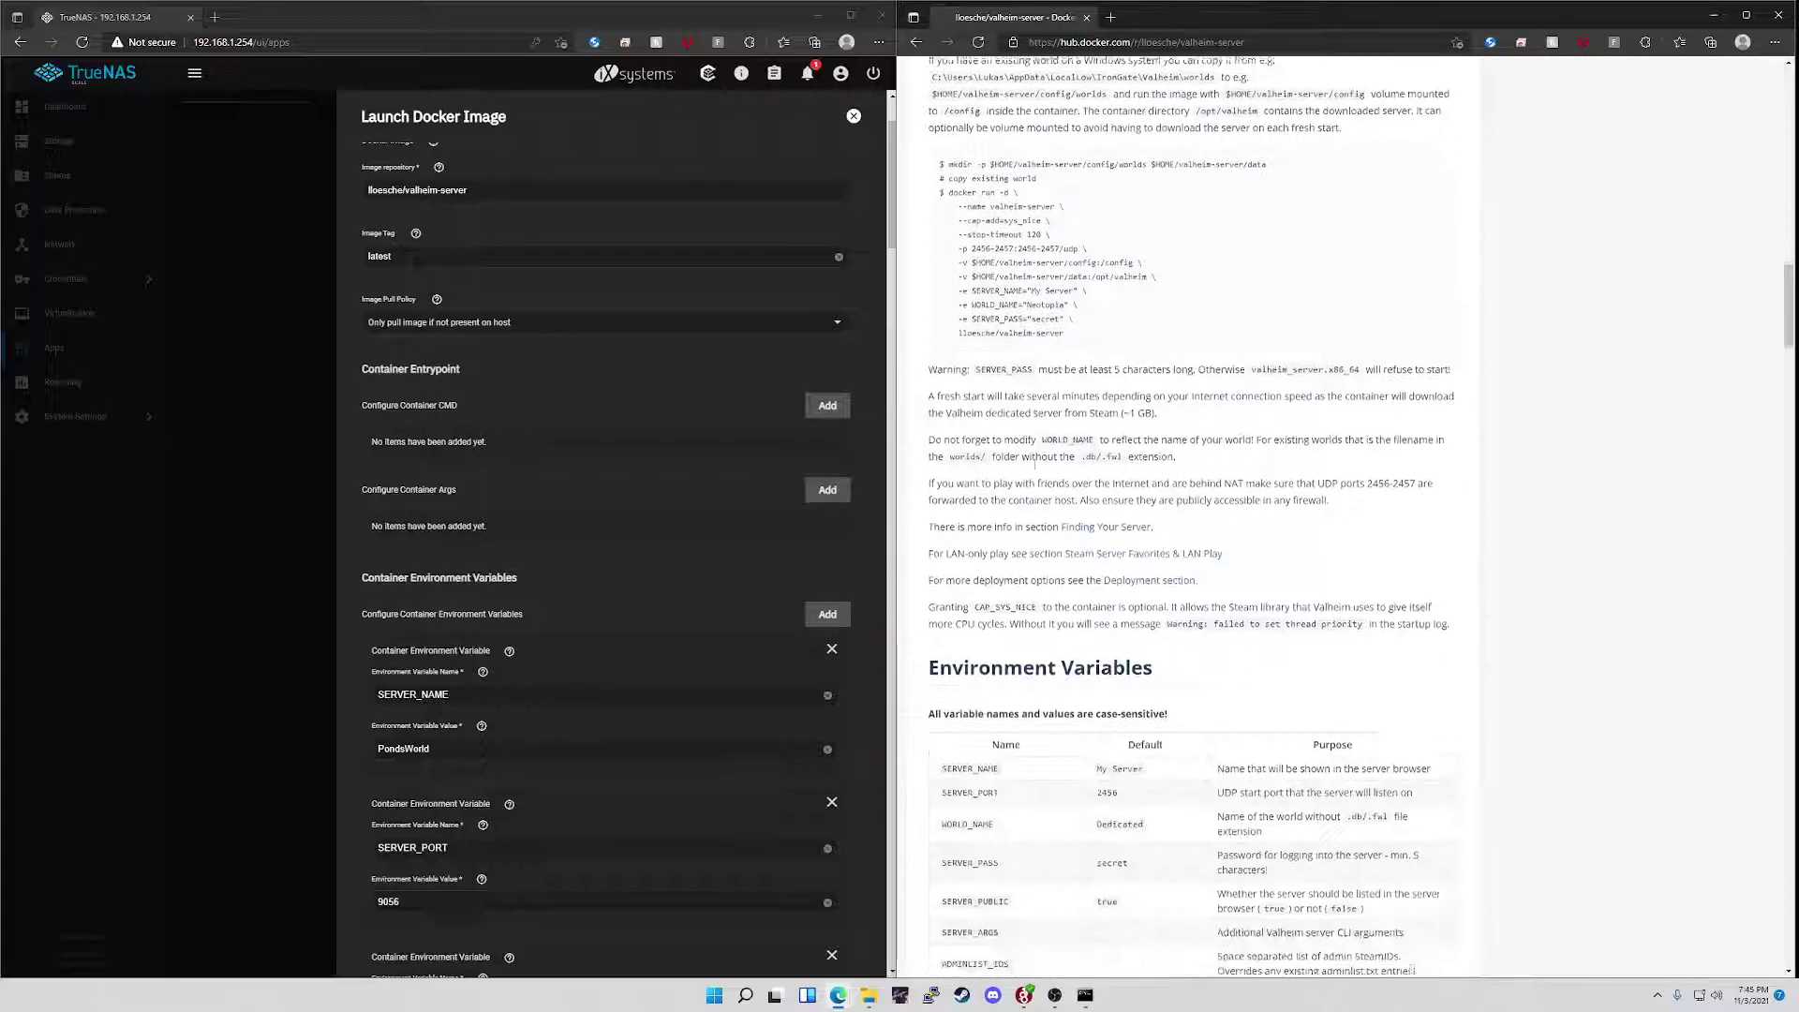
scroll(1034, 459, down, 5)
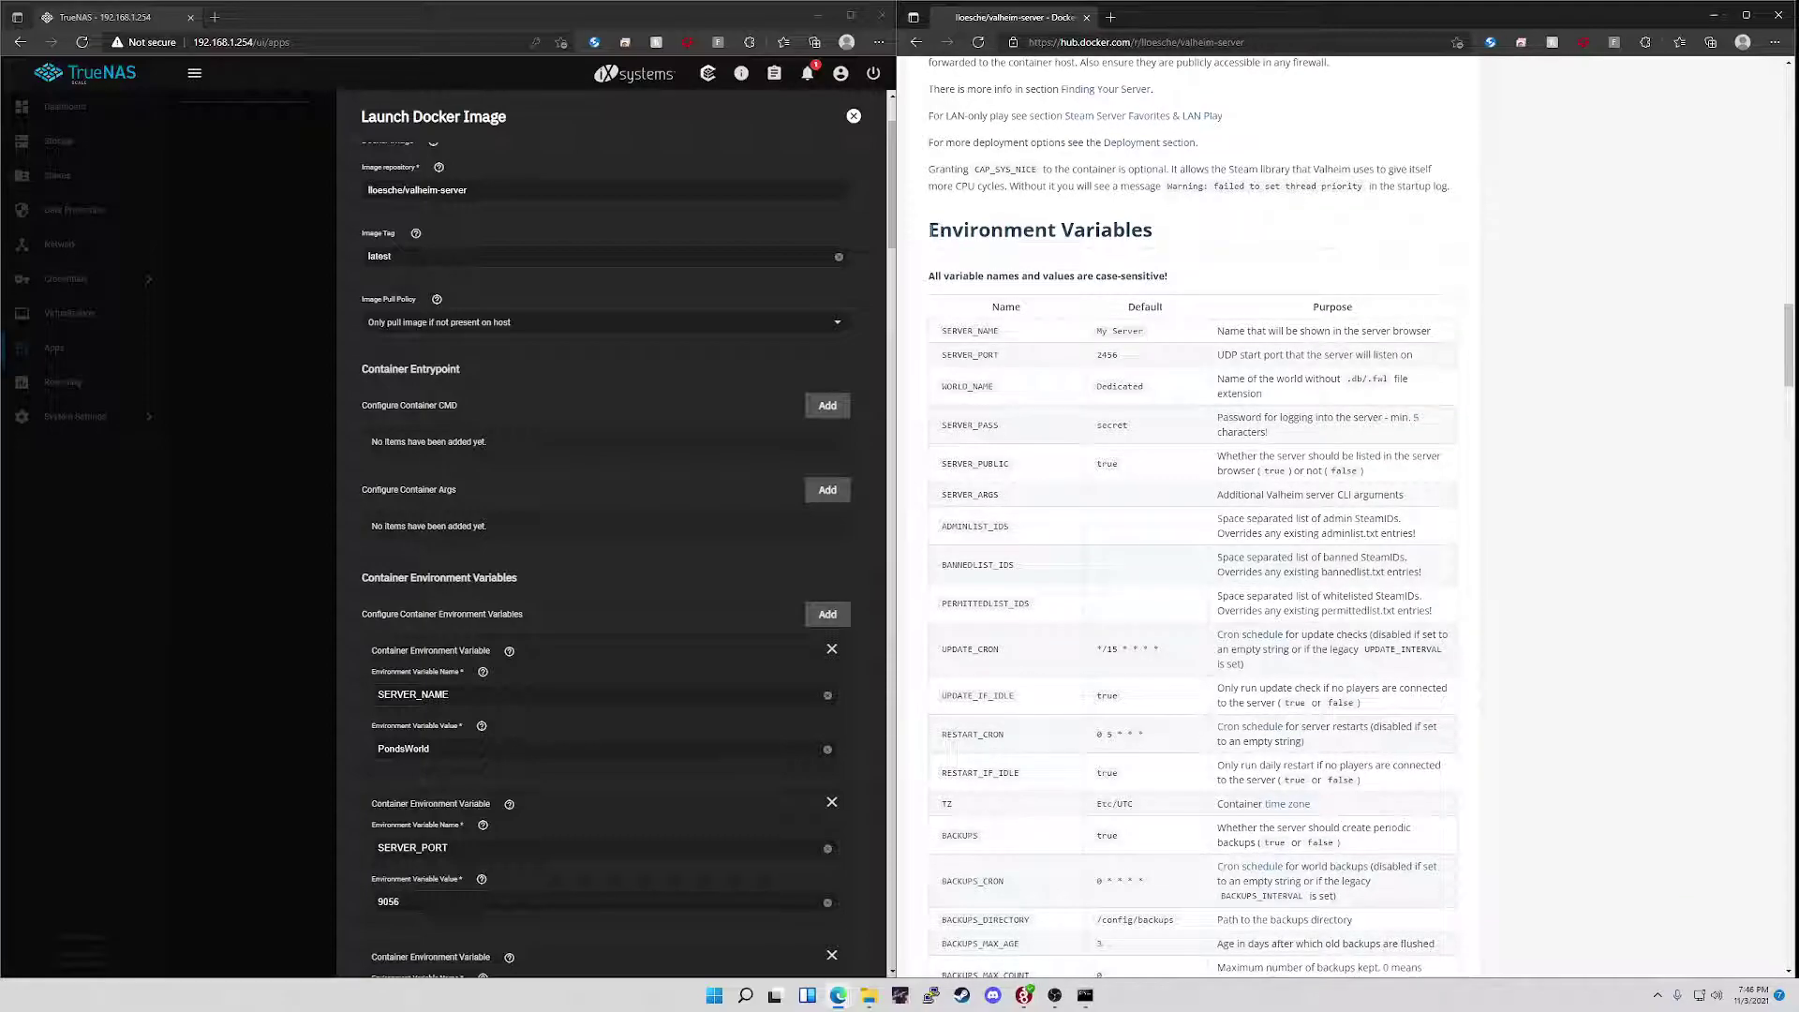
drag(928, 229, 1233, 245)
click(1234, 245)
drag(946, 330, 1019, 335)
scroll(525, 429, down, 4)
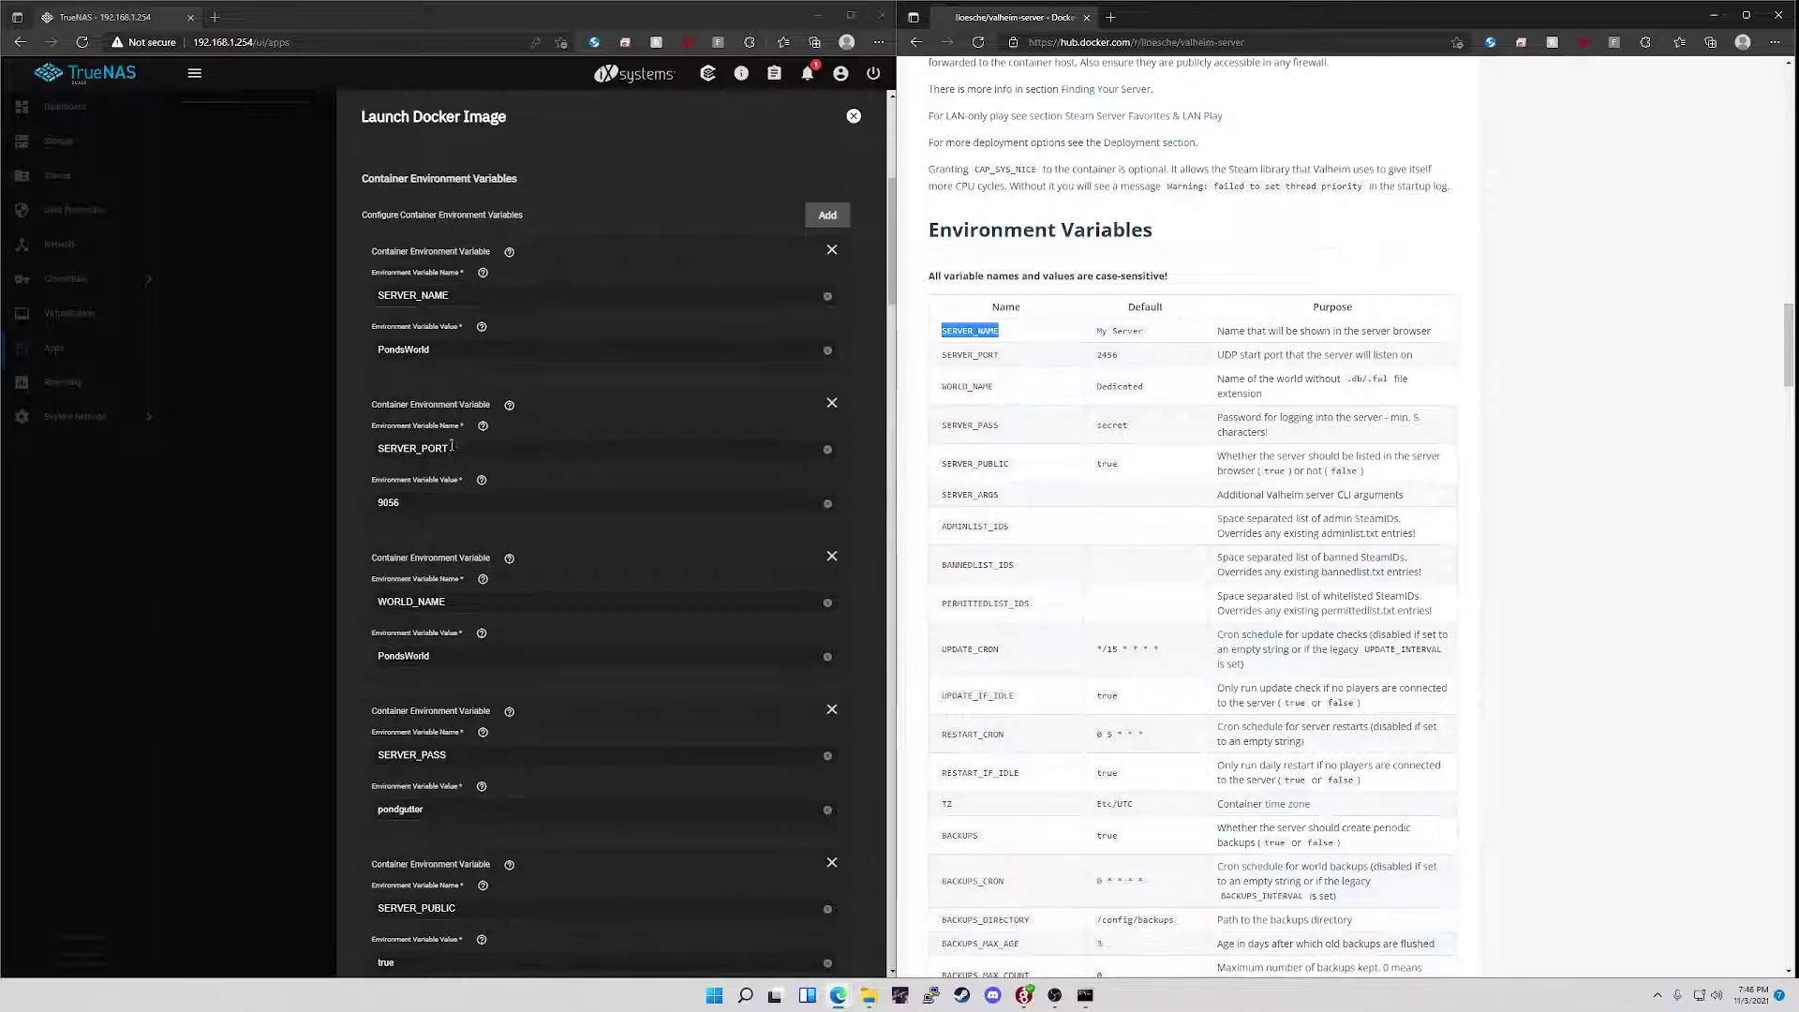
click(400, 506)
scroll(1001, 602, down, 3)
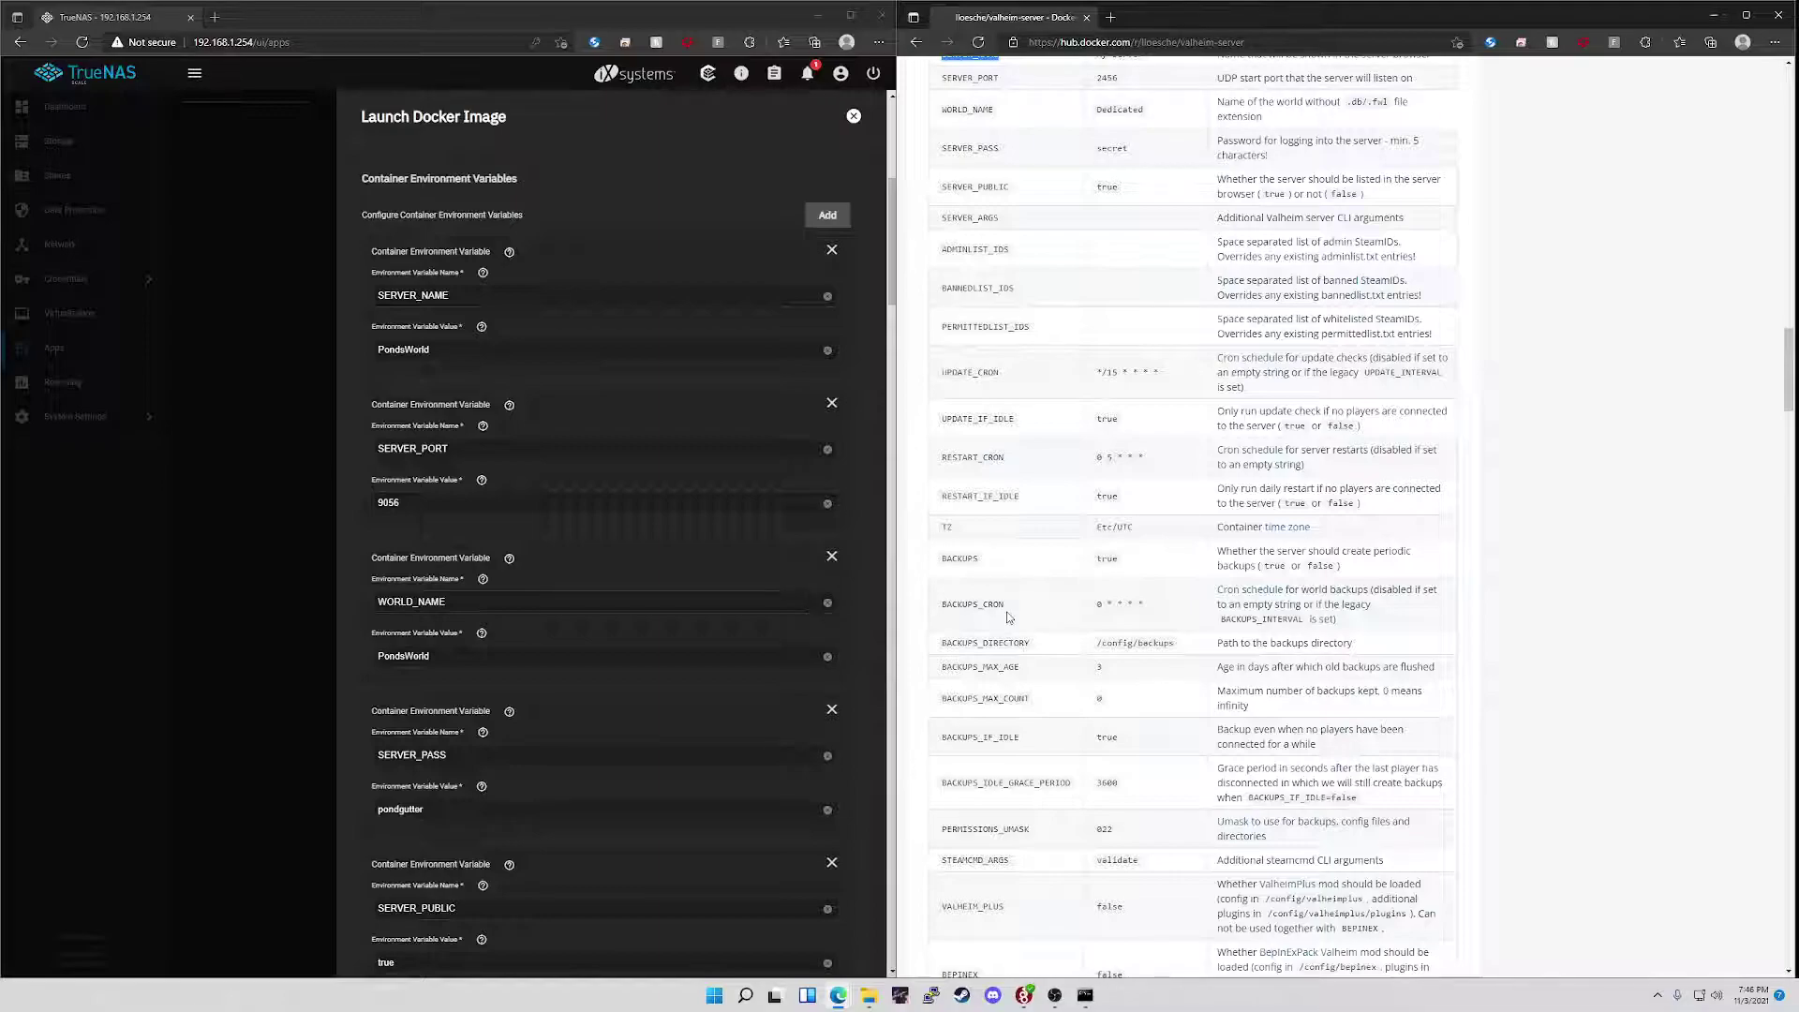
scroll(1004, 607, down, 9)
scroll(1004, 607, down, 9)
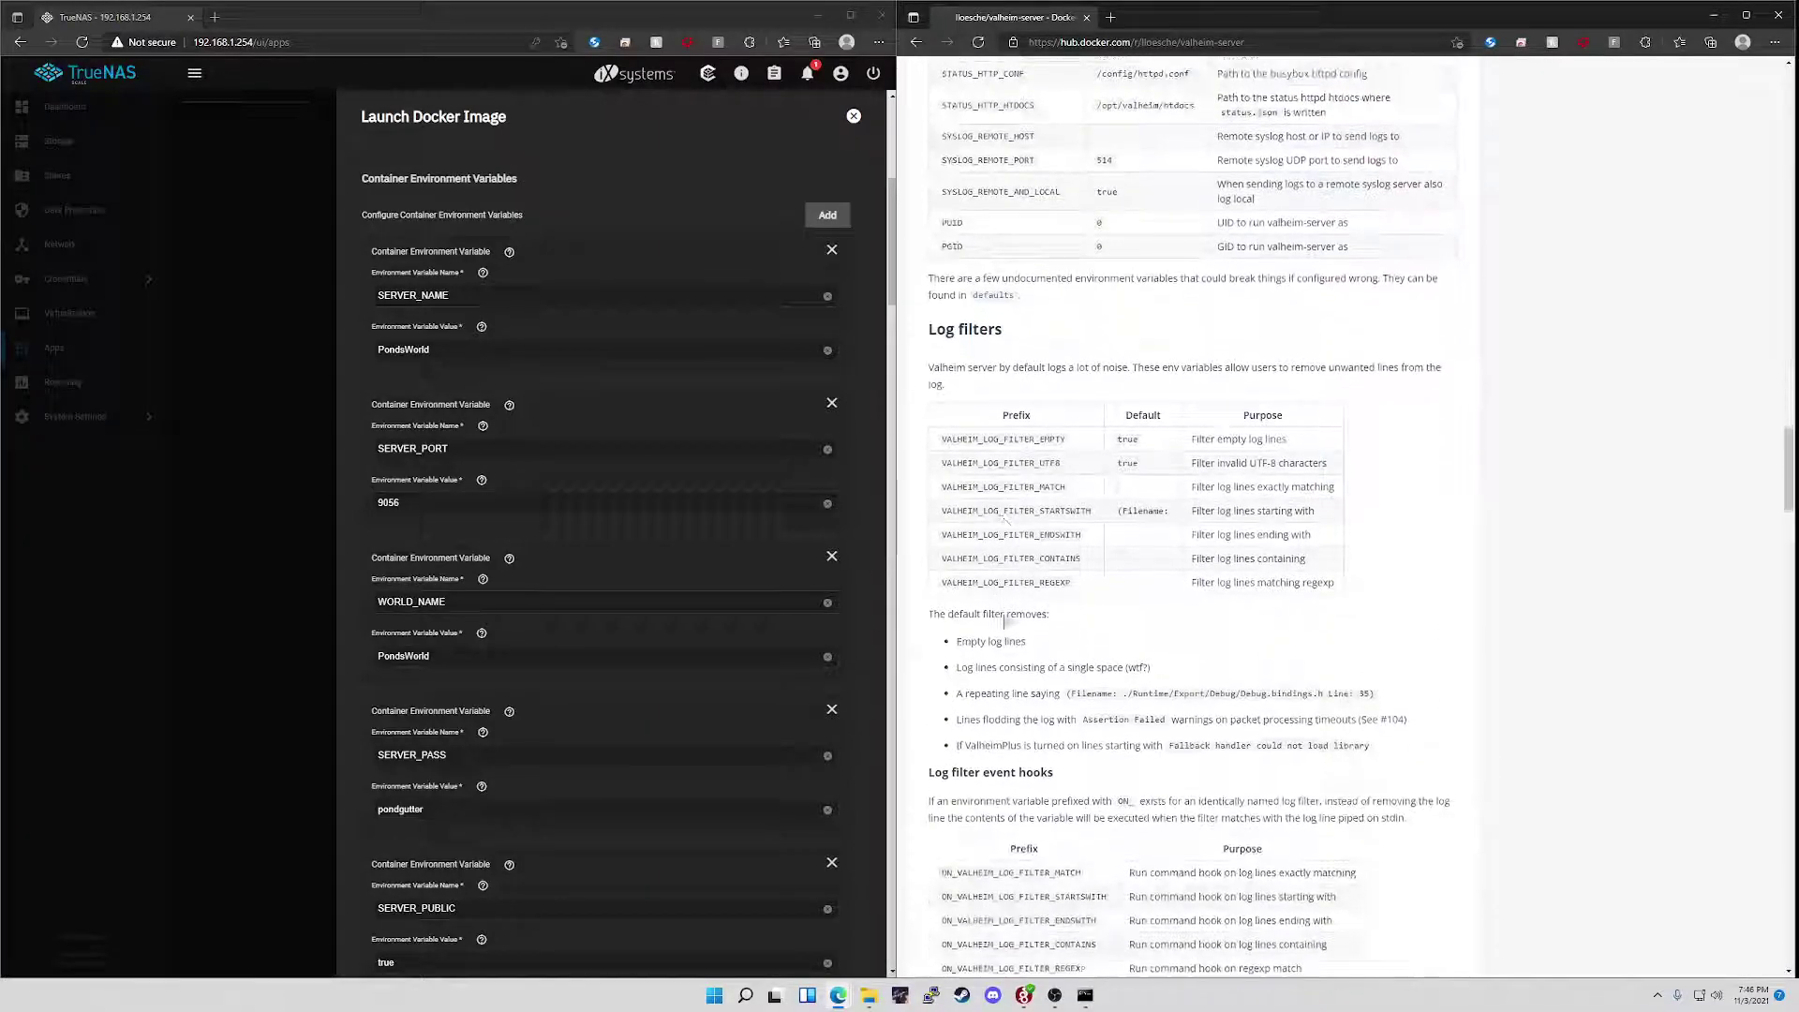
scroll(1003, 619, down, 10)
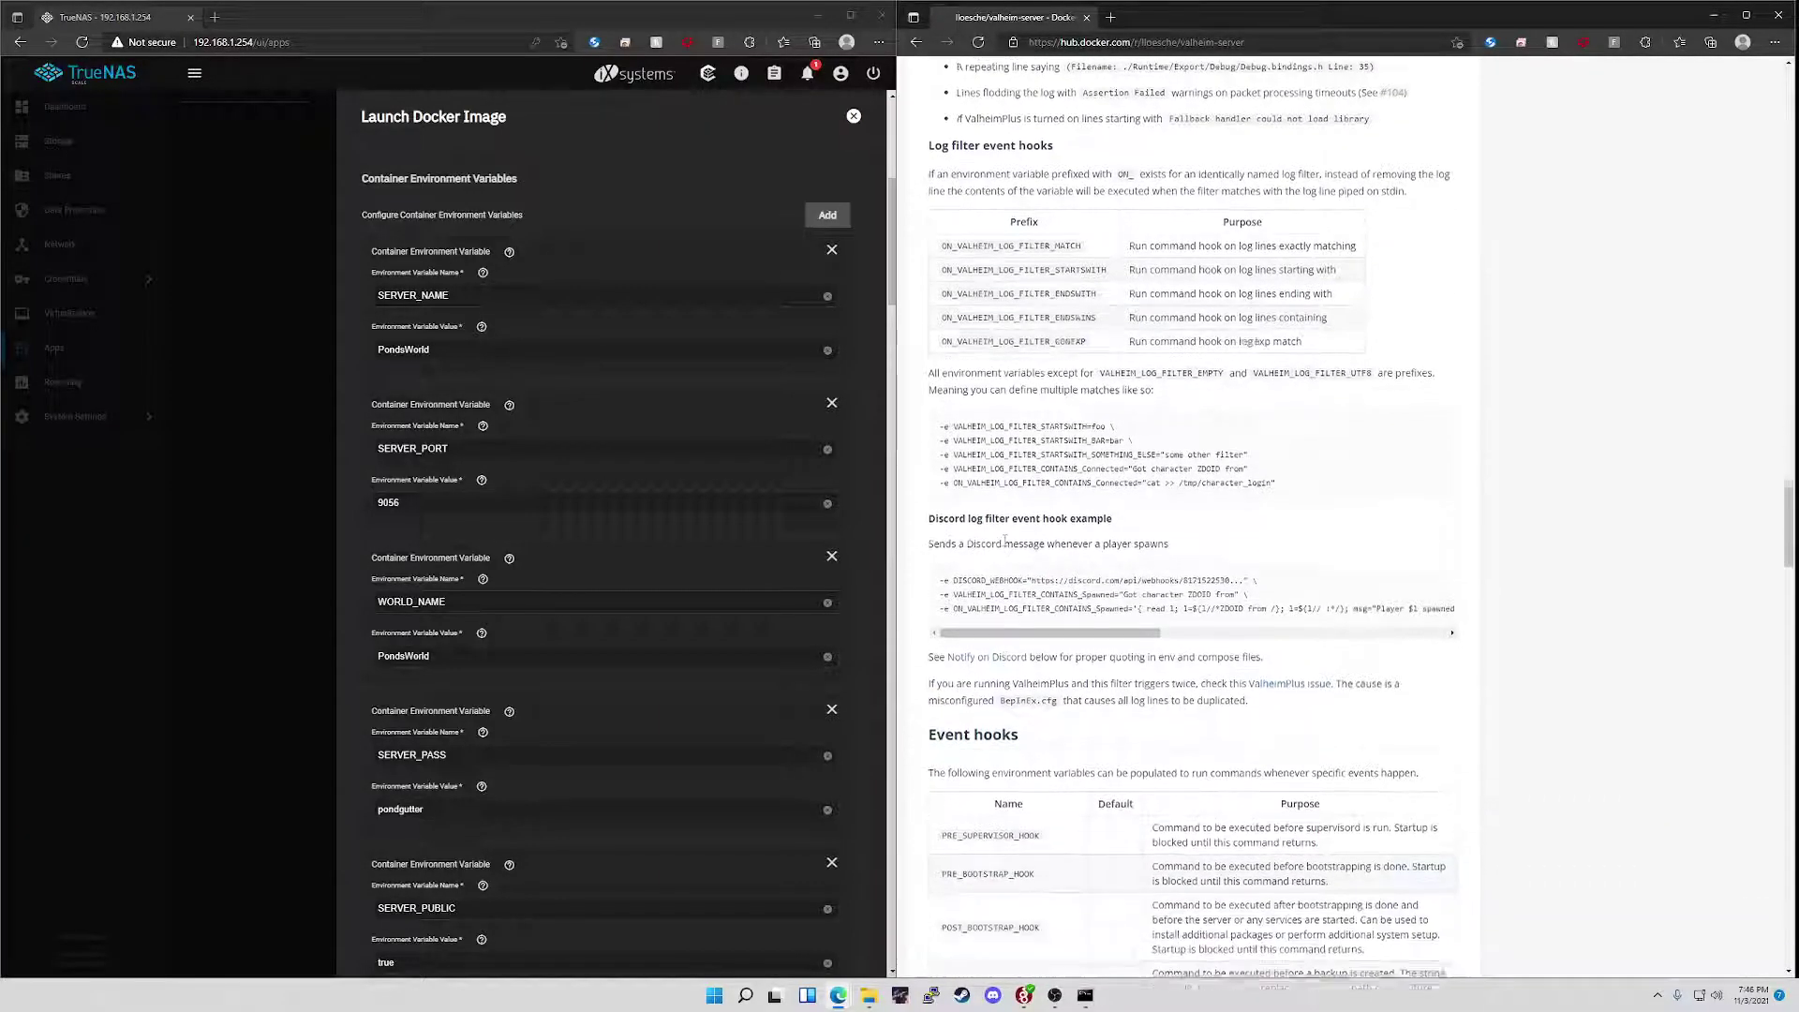
scroll(1005, 637, down, 10)
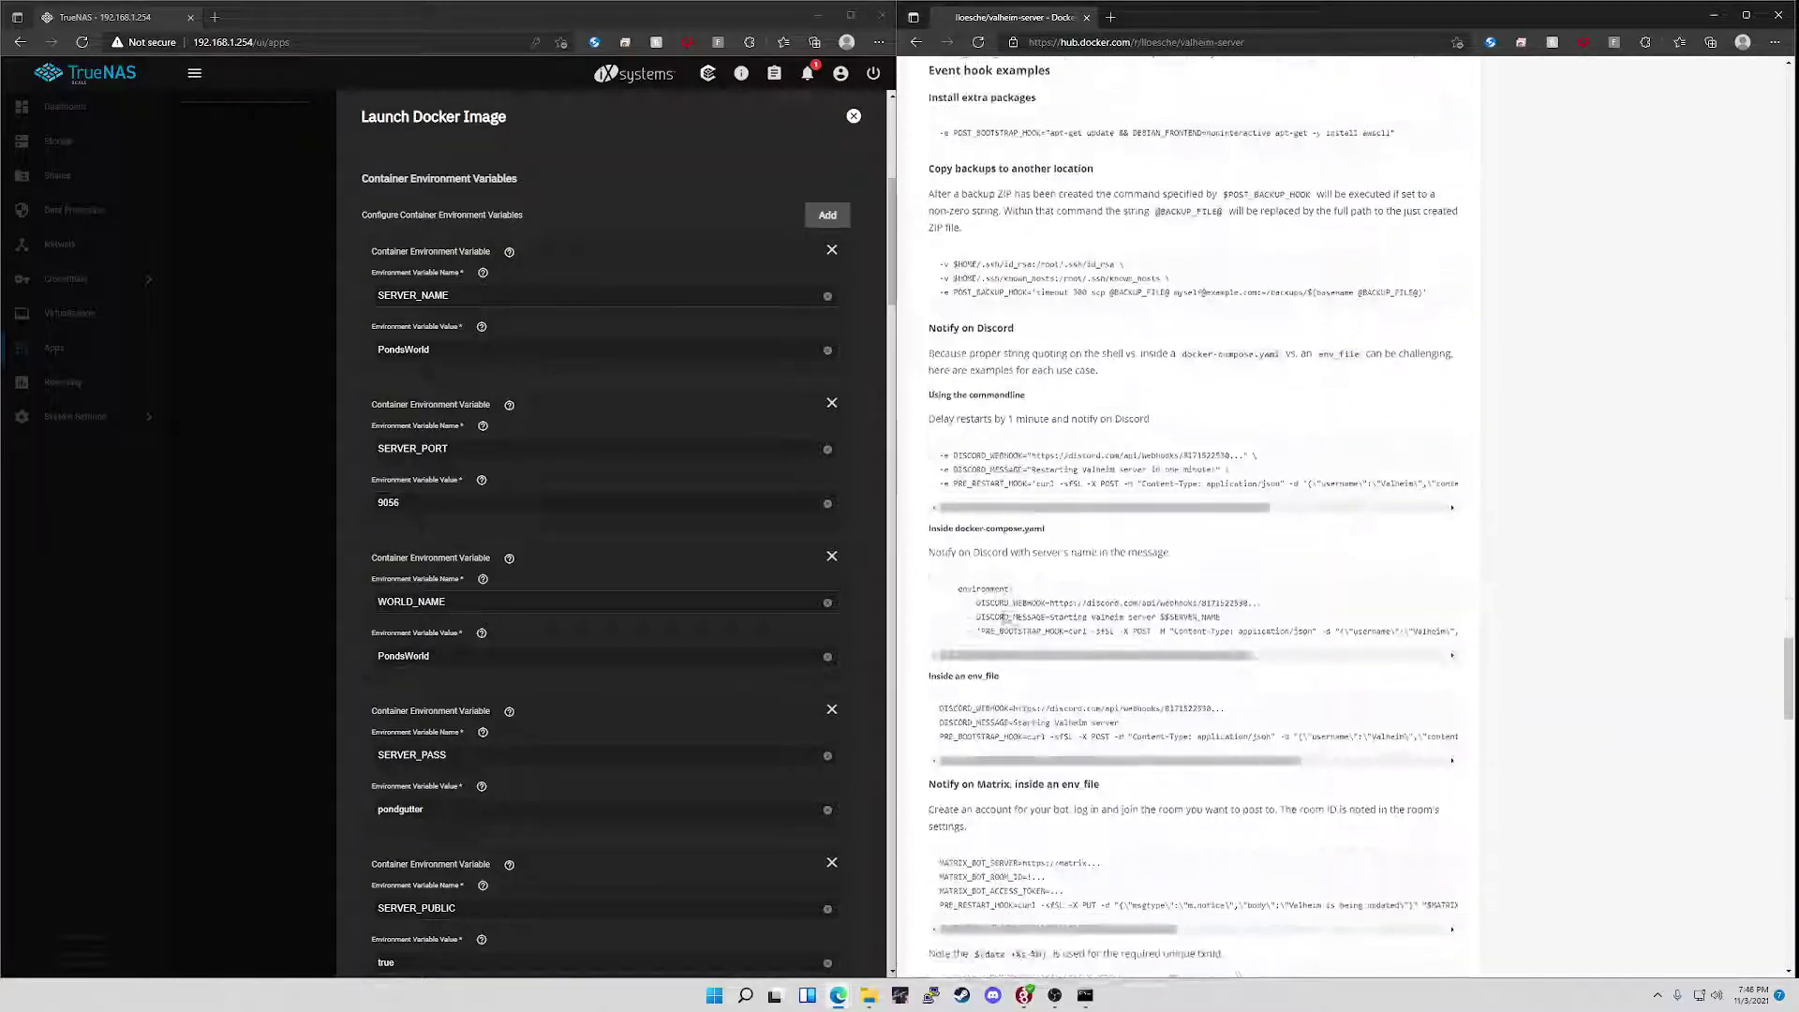
scroll(1006, 570, down, 15)
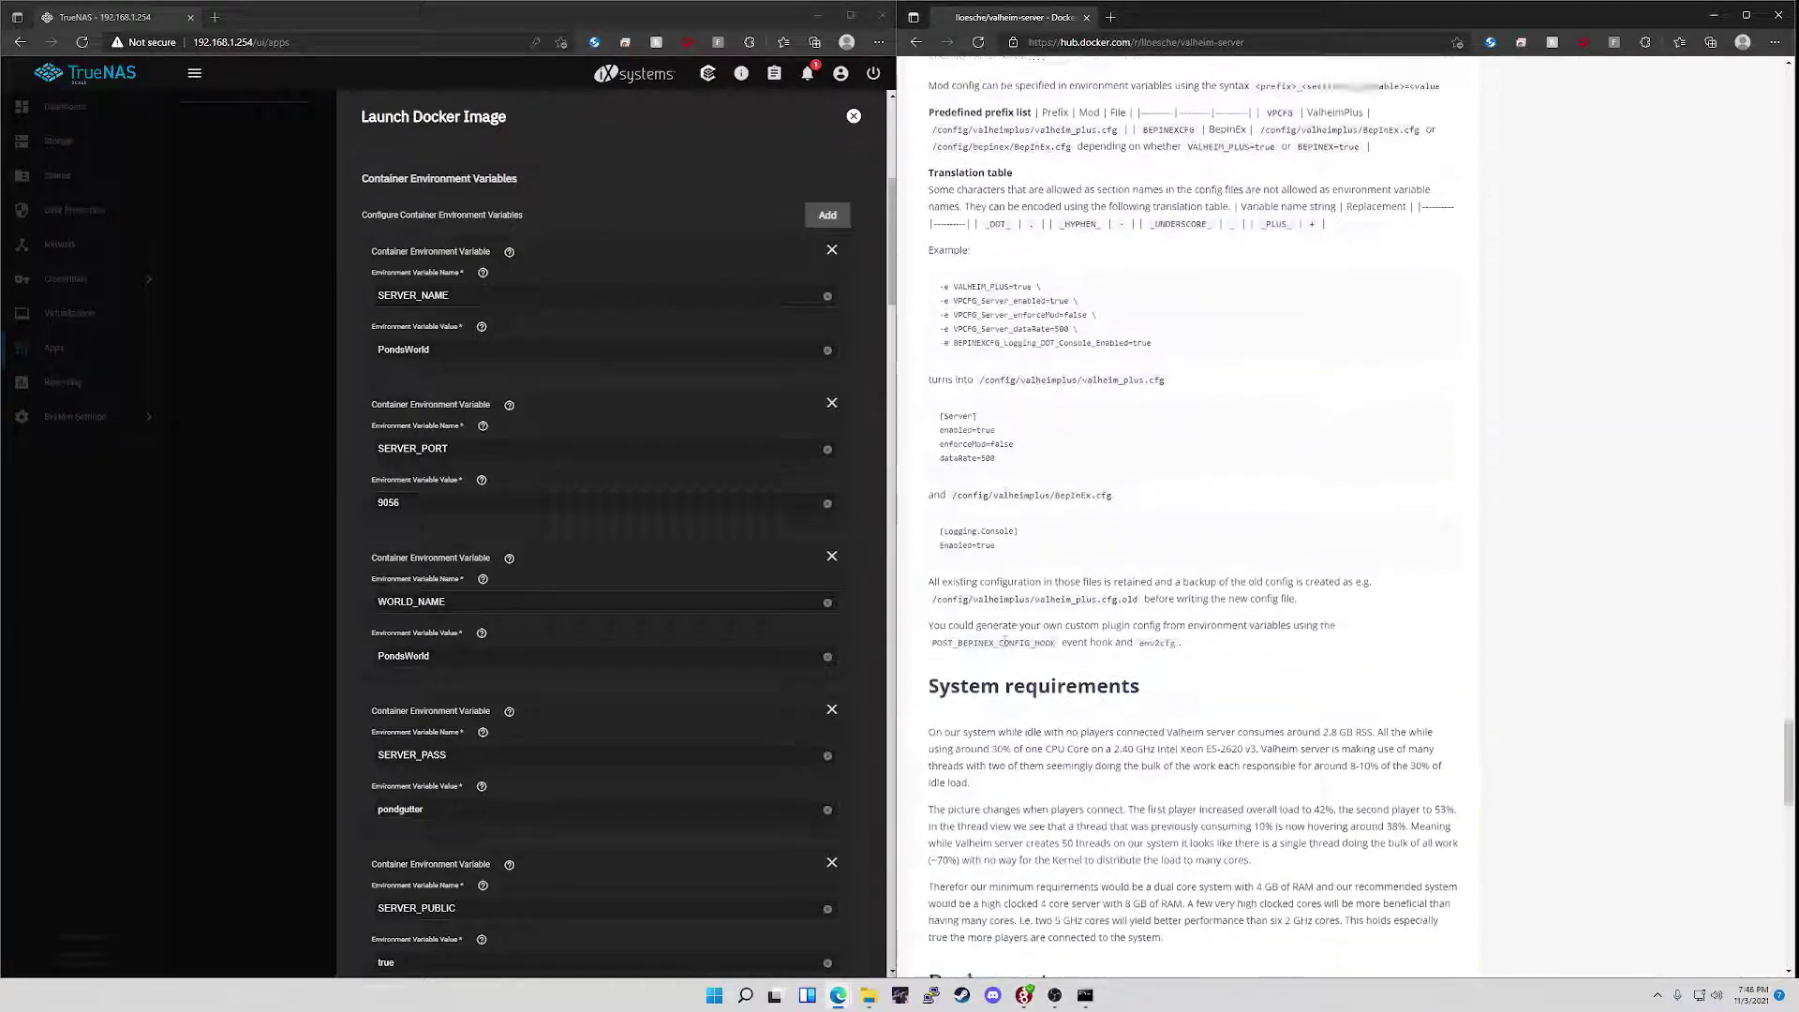
scroll(1003, 618, down, 5)
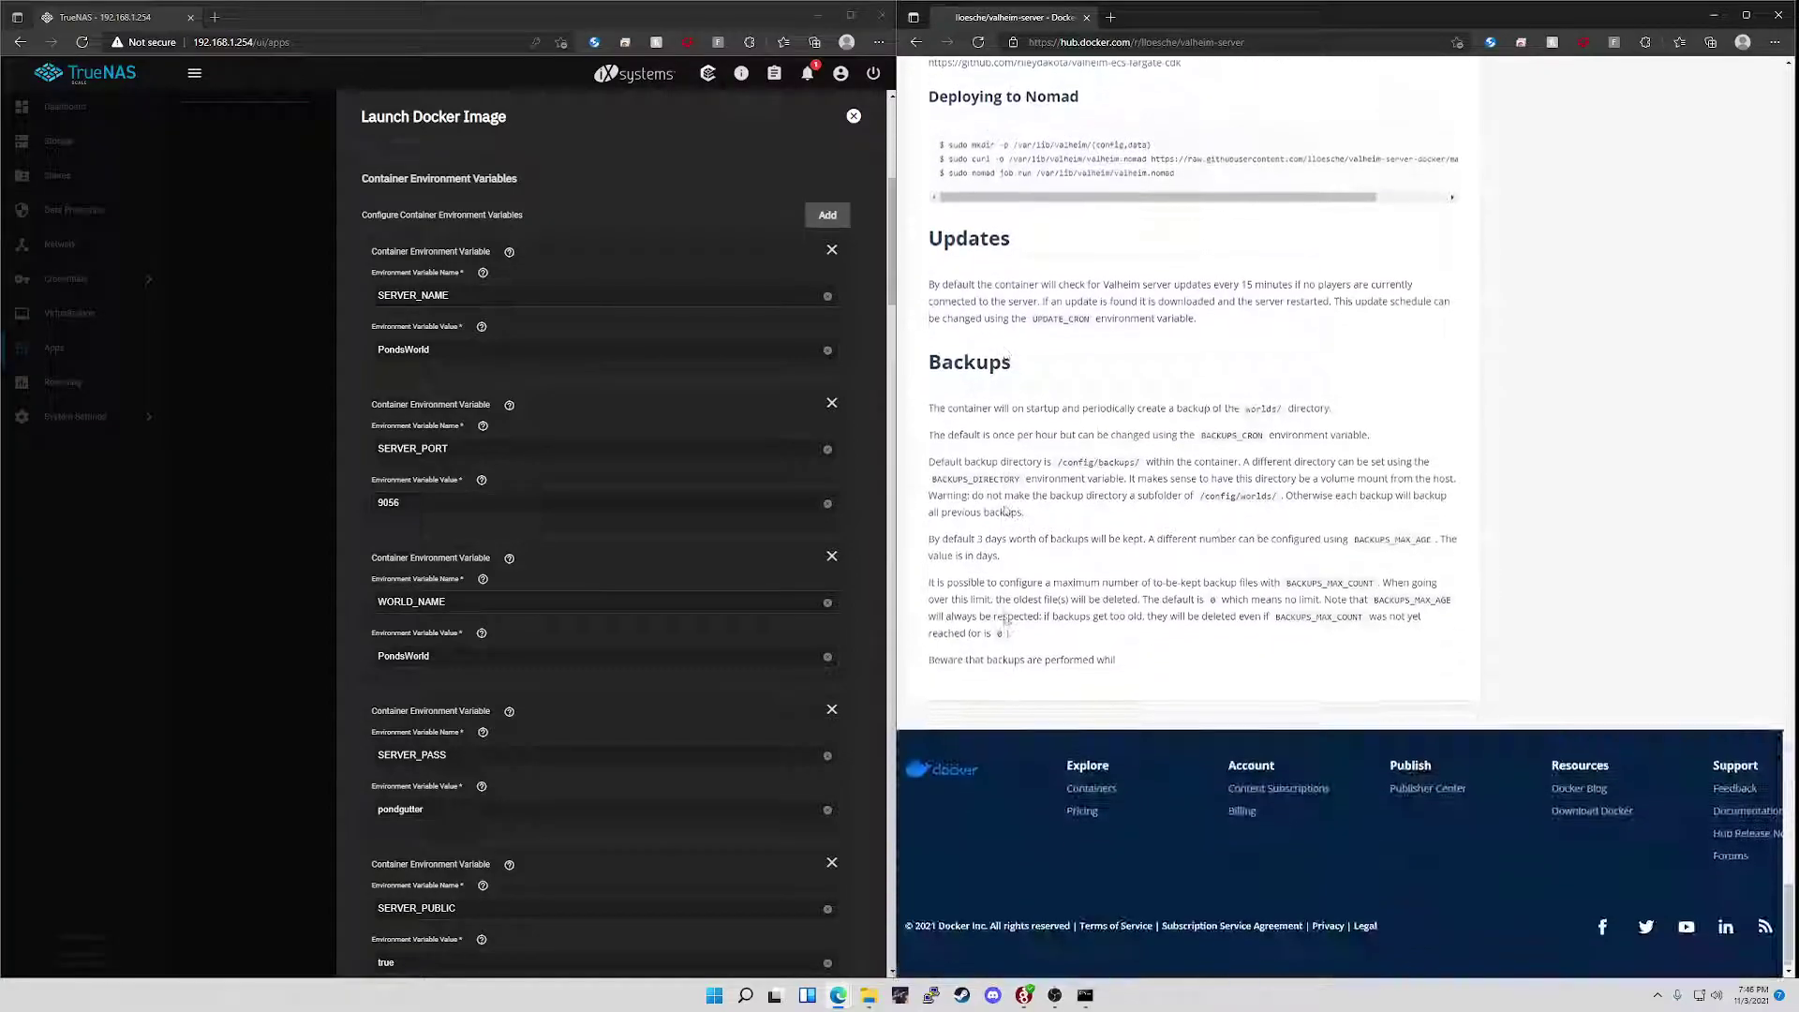
scroll(1004, 619, up, 20)
scroll(1005, 622, down, 15)
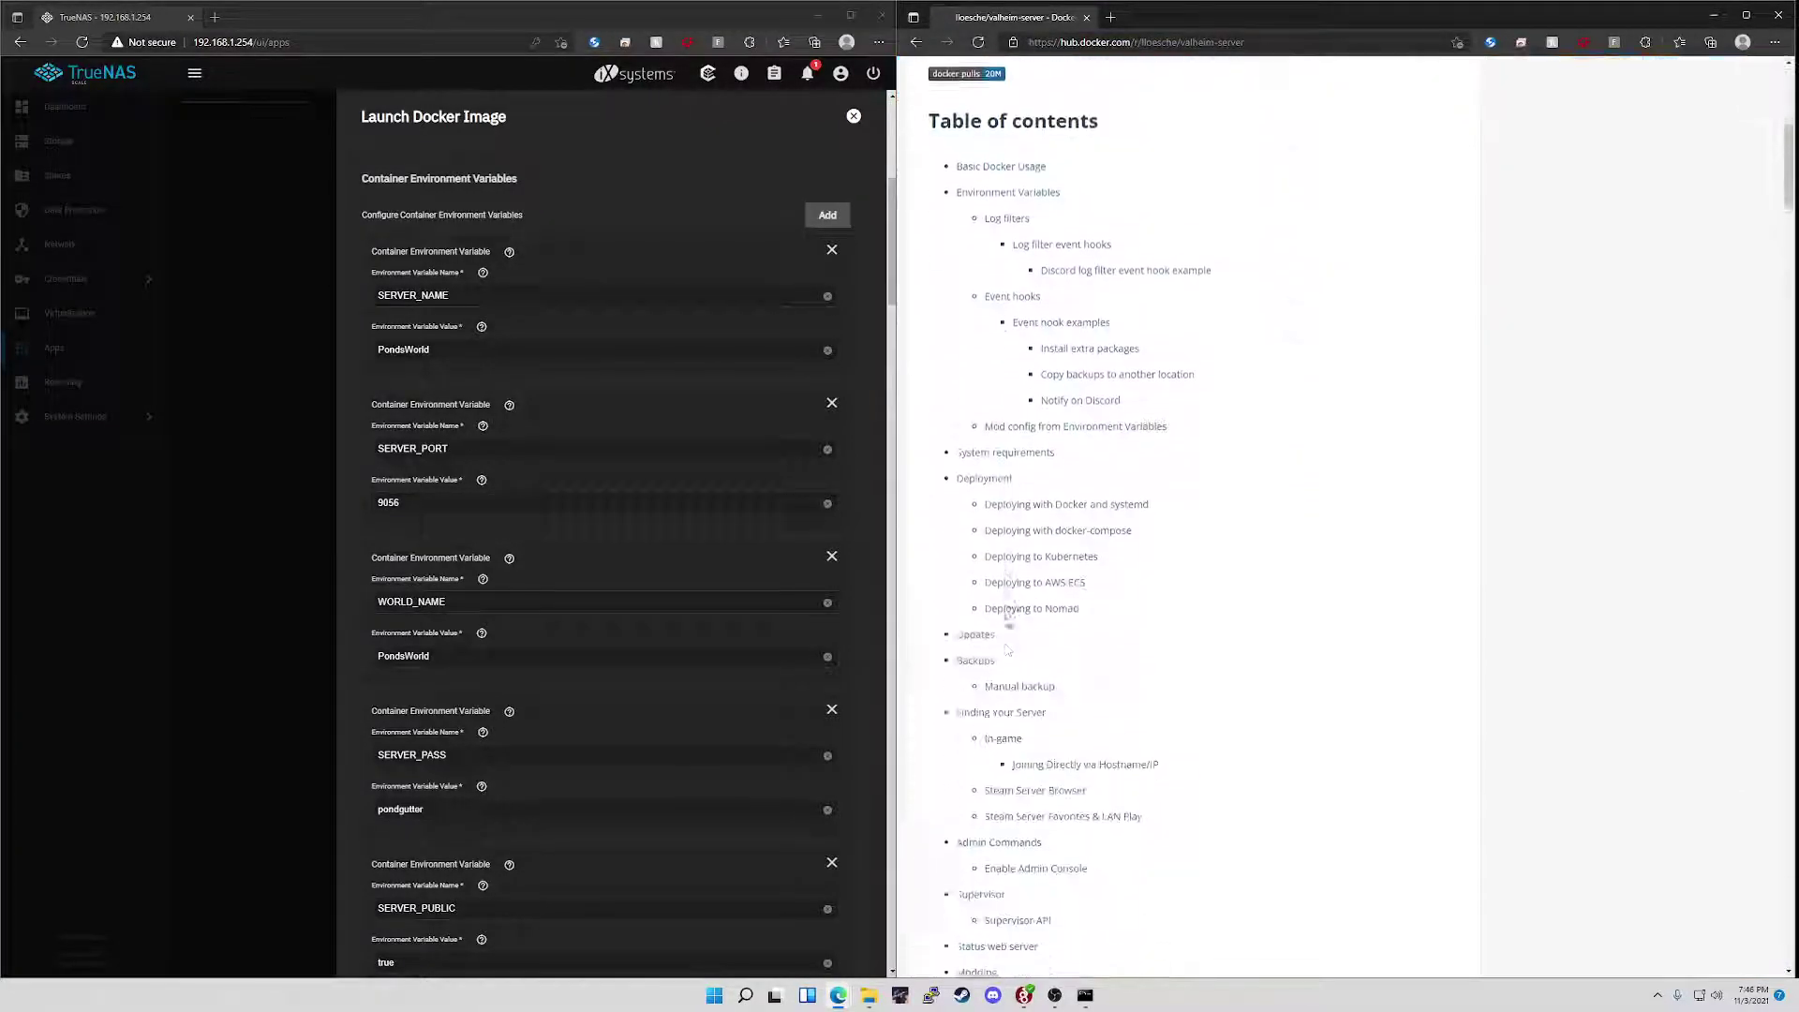
scroll(1008, 620, down, 5)
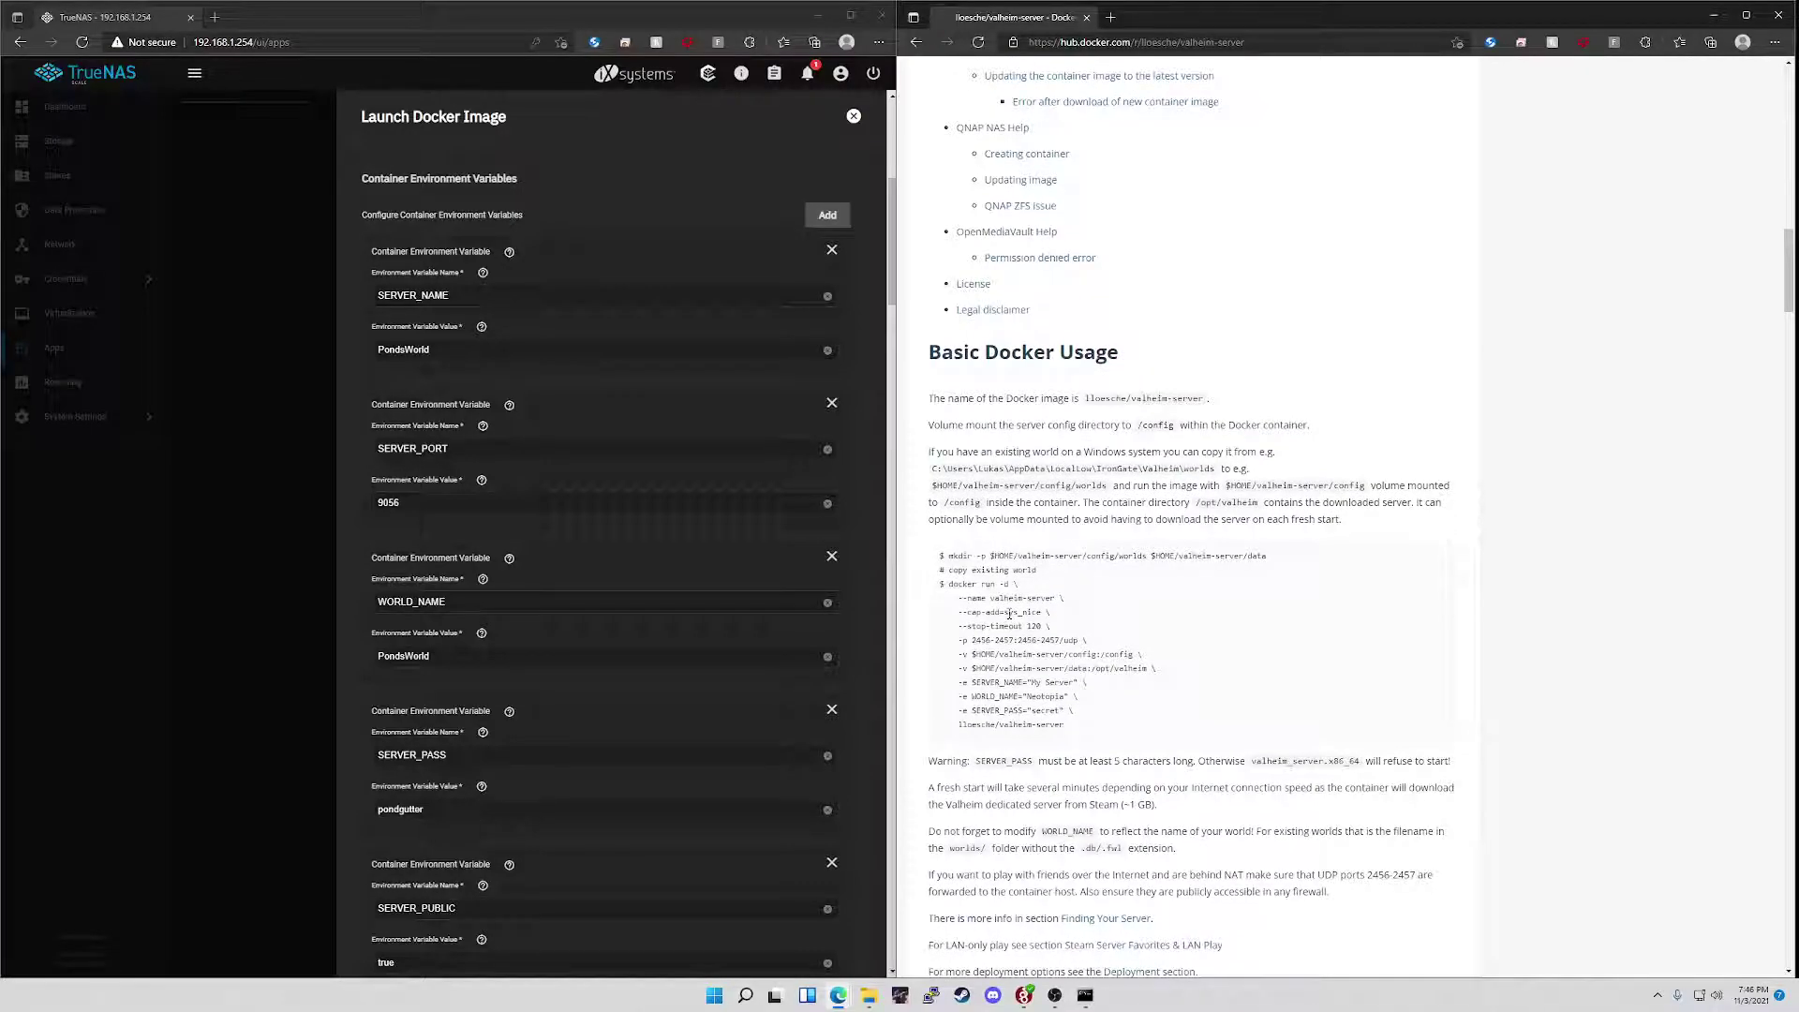
scroll(1009, 614, down, 20)
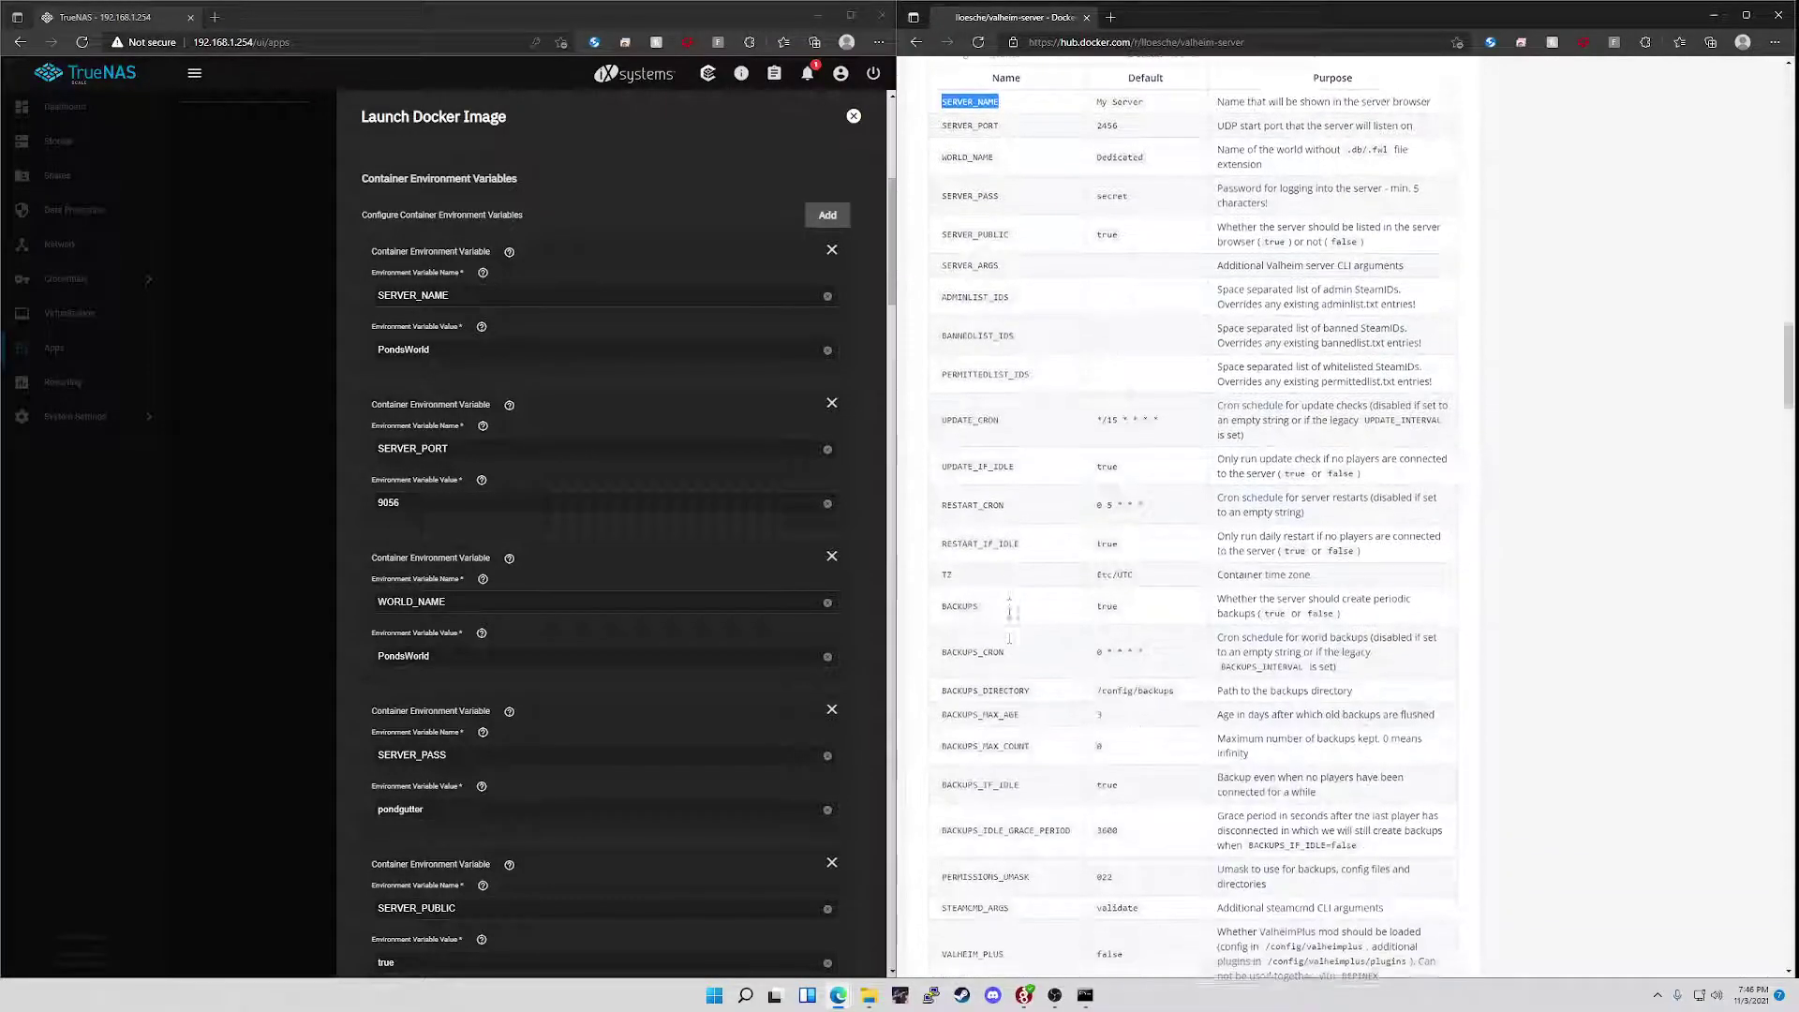
click(461, 796)
scroll(461, 796, up, 6)
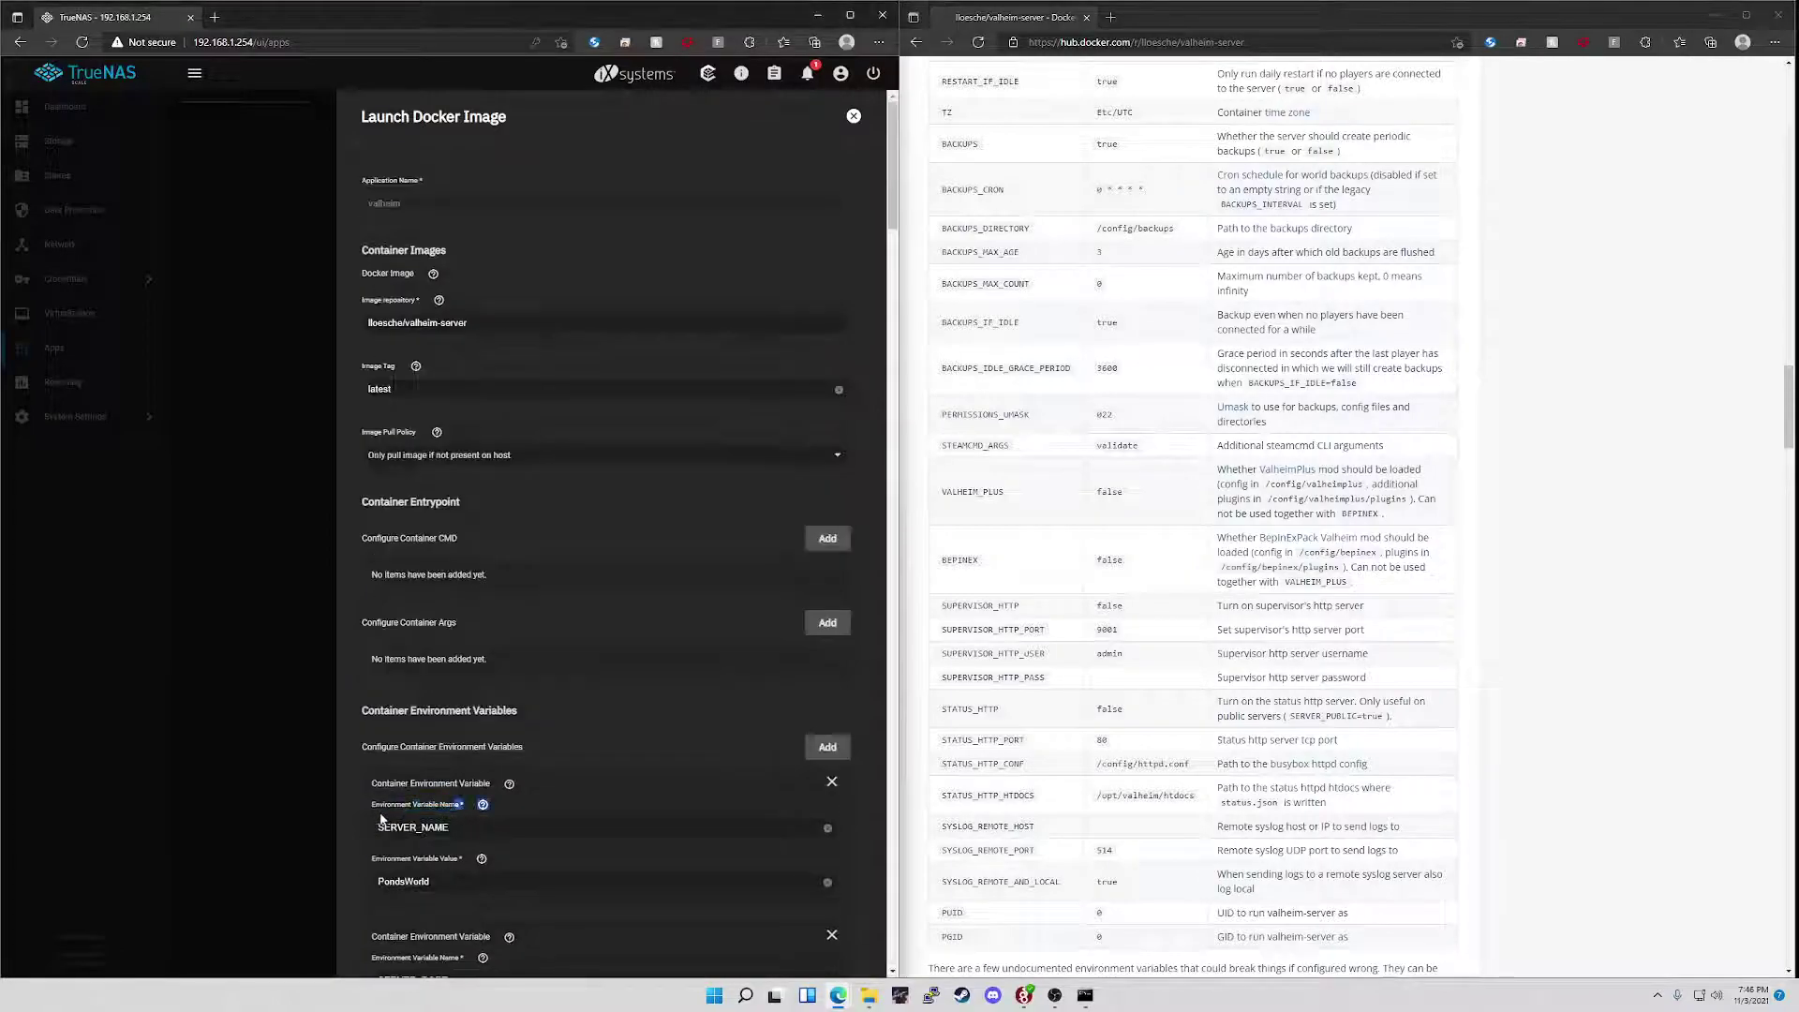
drag(430, 881, 359, 886)
scroll(450, 769, down, 5)
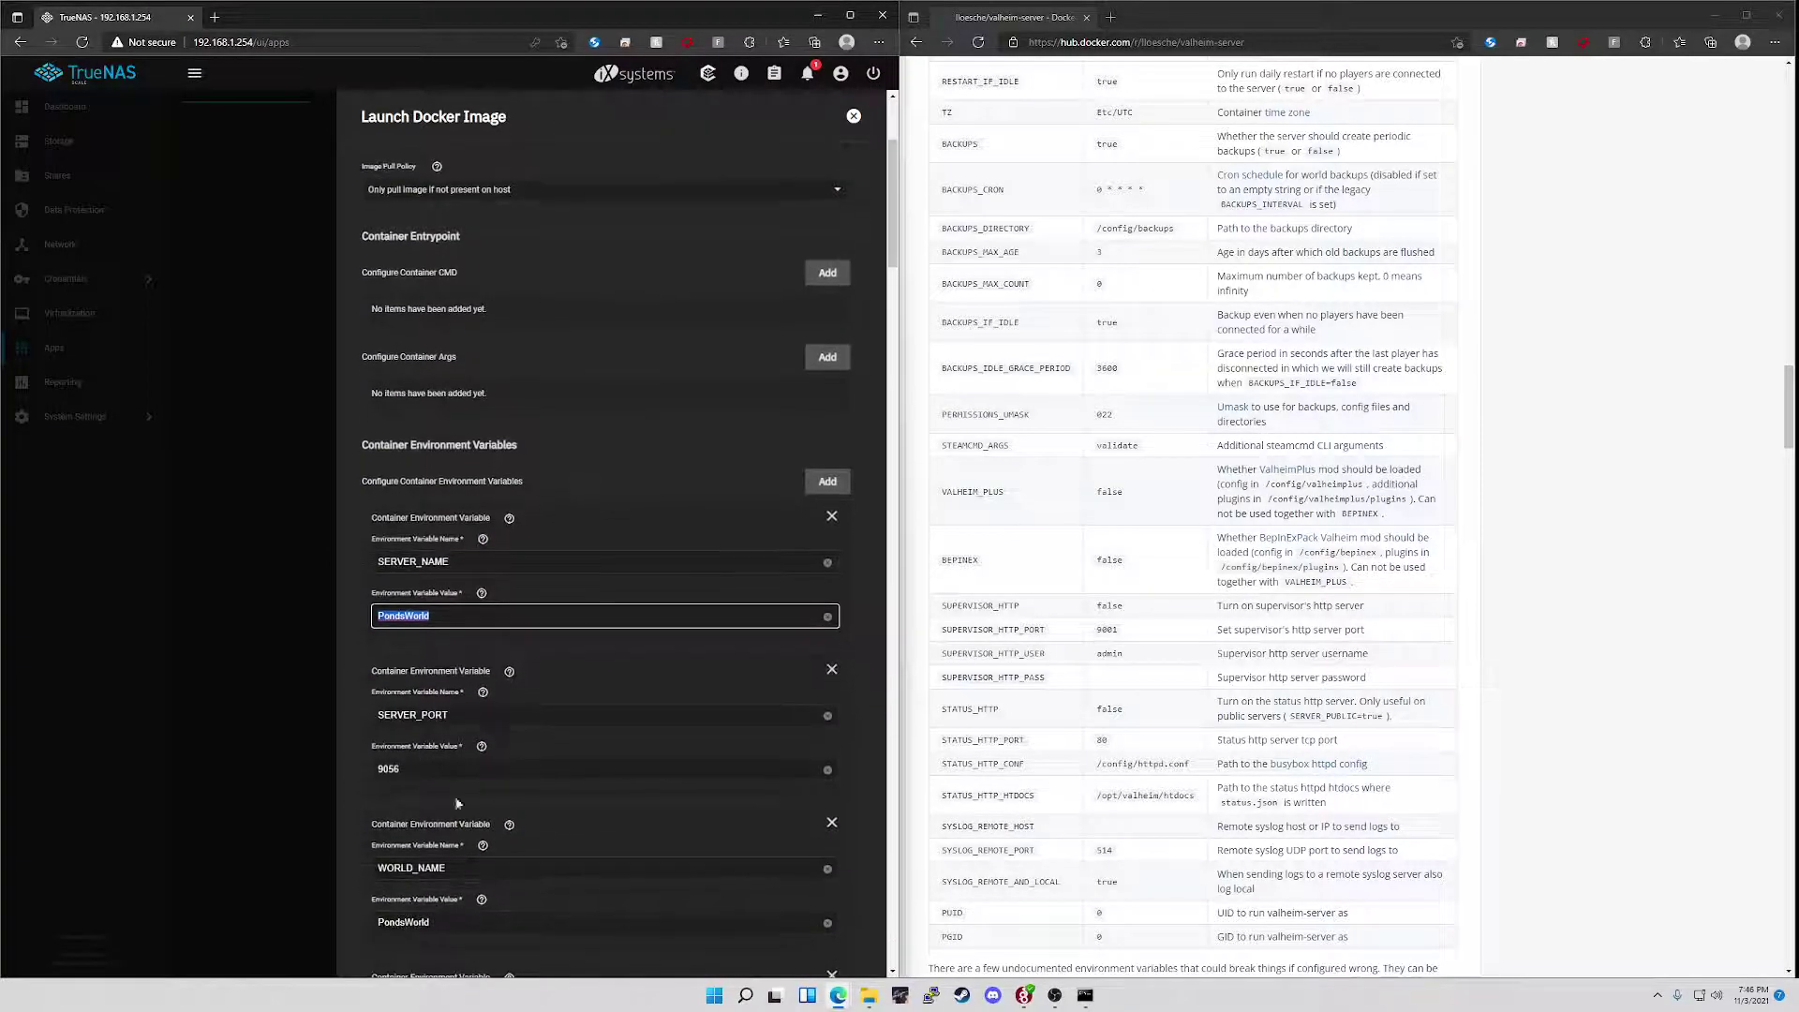
drag(427, 811, 371, 819)
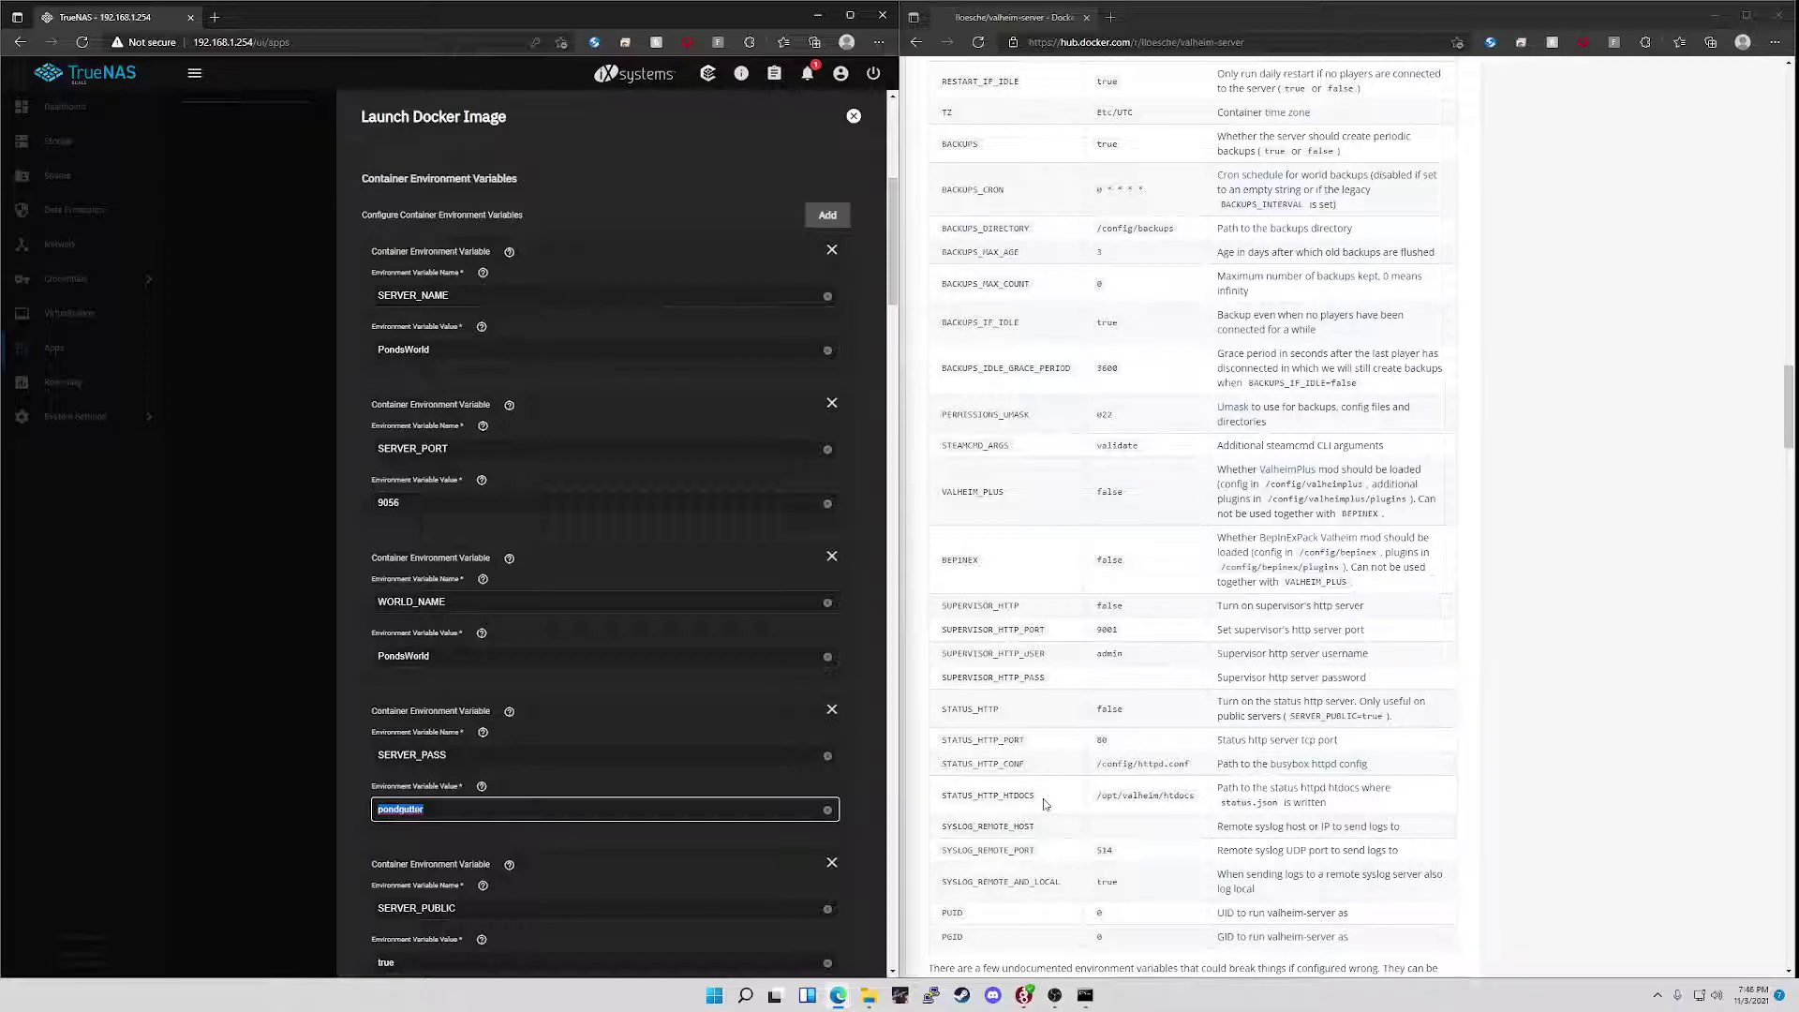
scroll(1046, 804, down, 2)
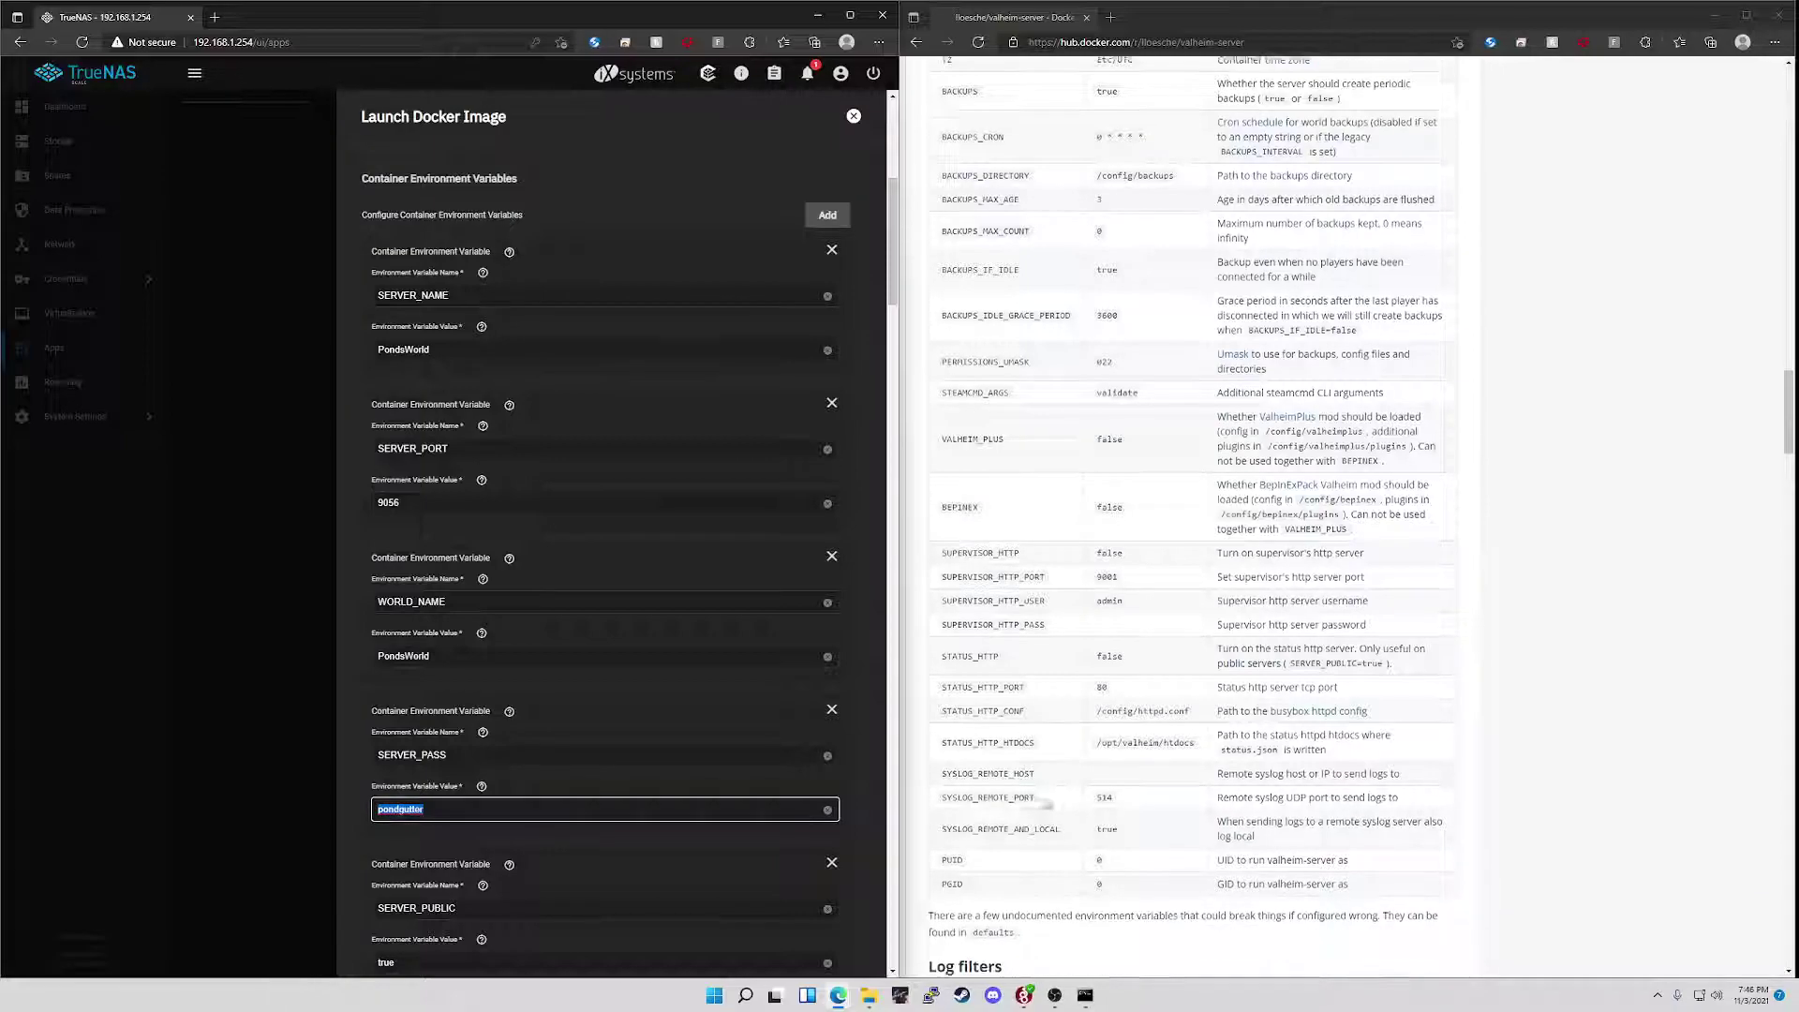
scroll(1046, 804, down, 4)
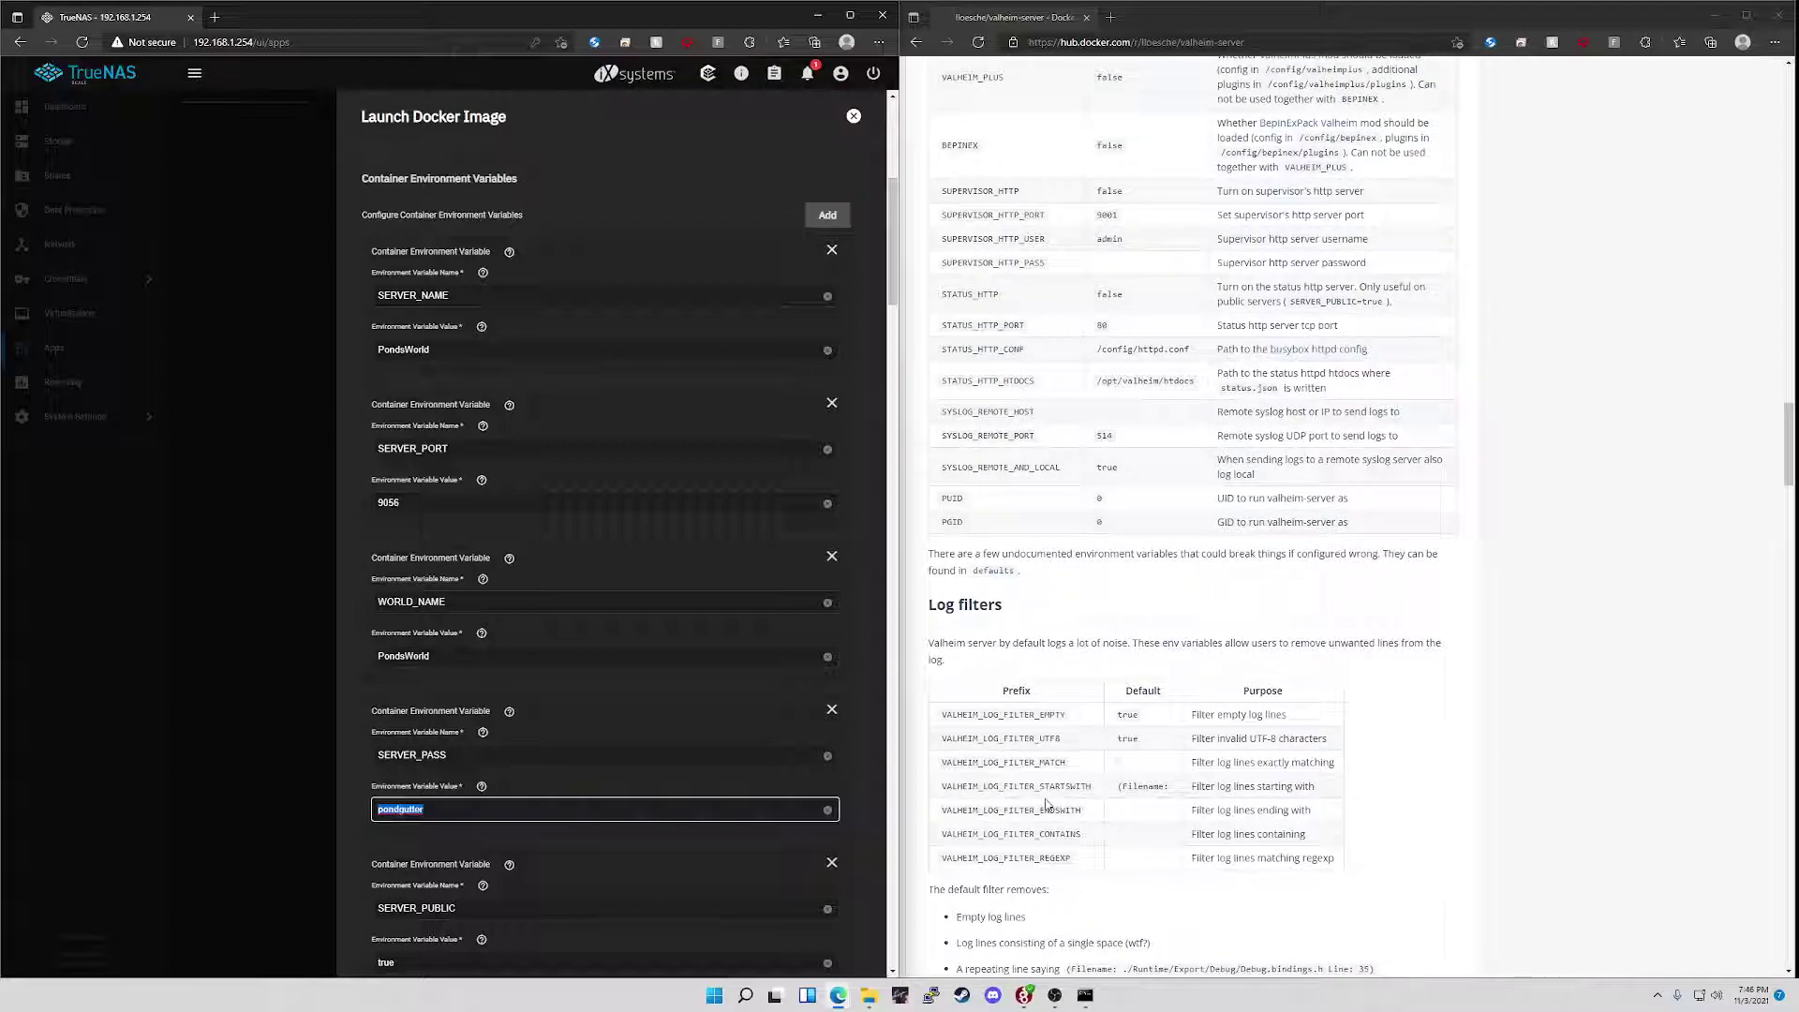
scroll(1046, 804, up, 4)
scroll(1046, 804, up, 2)
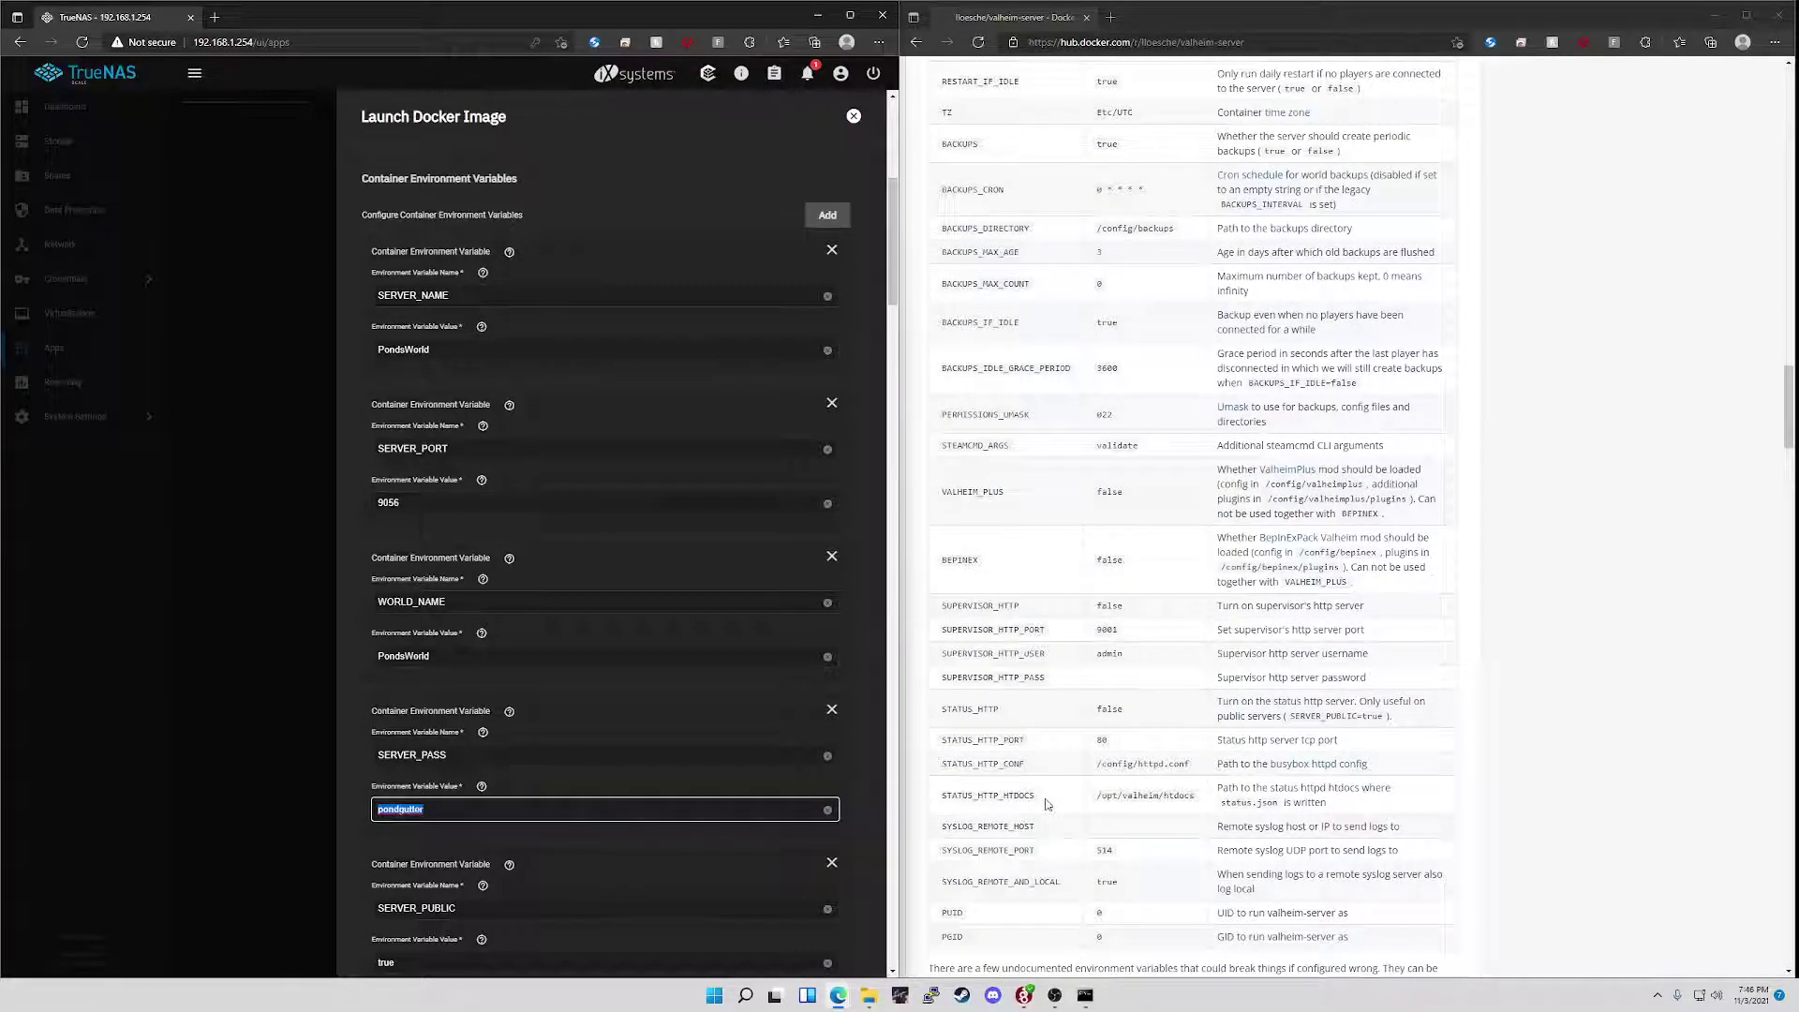
scroll(1045, 804, up, 15)
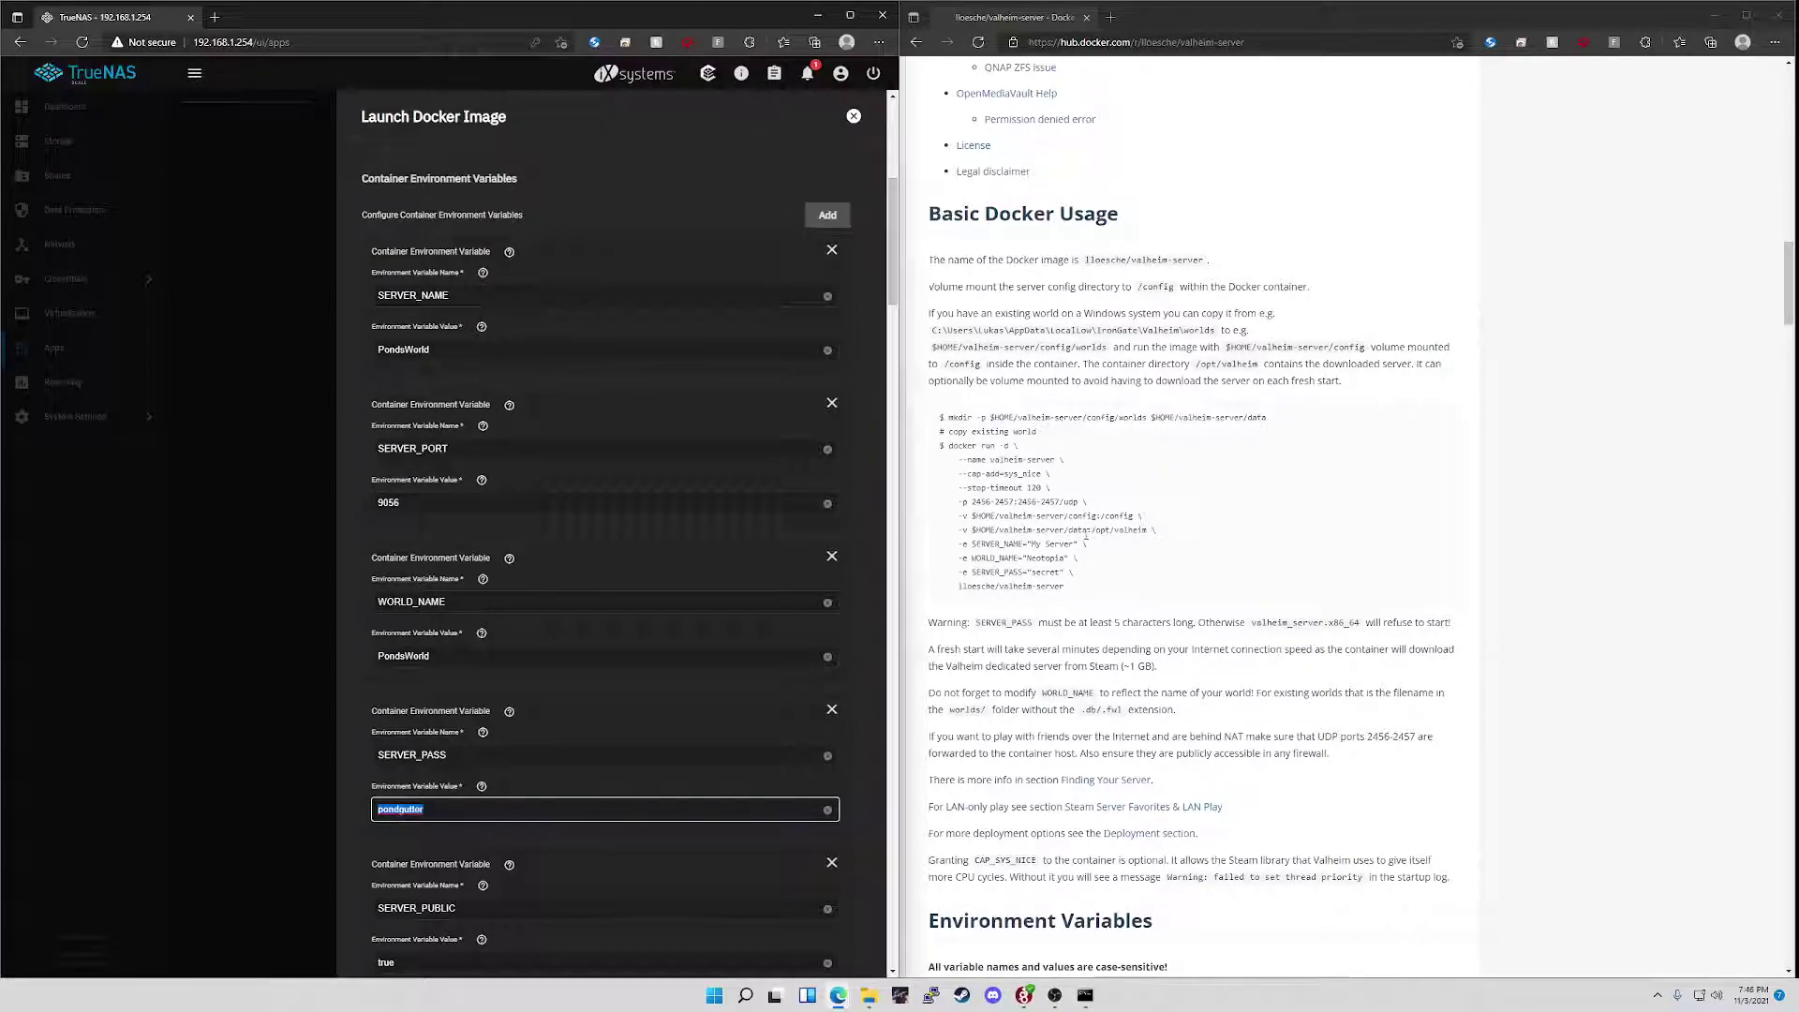
- Find the /opt/valheim container path in Docker Hub's docker run example
click(965, 516)
drag(965, 516, 967, 530)
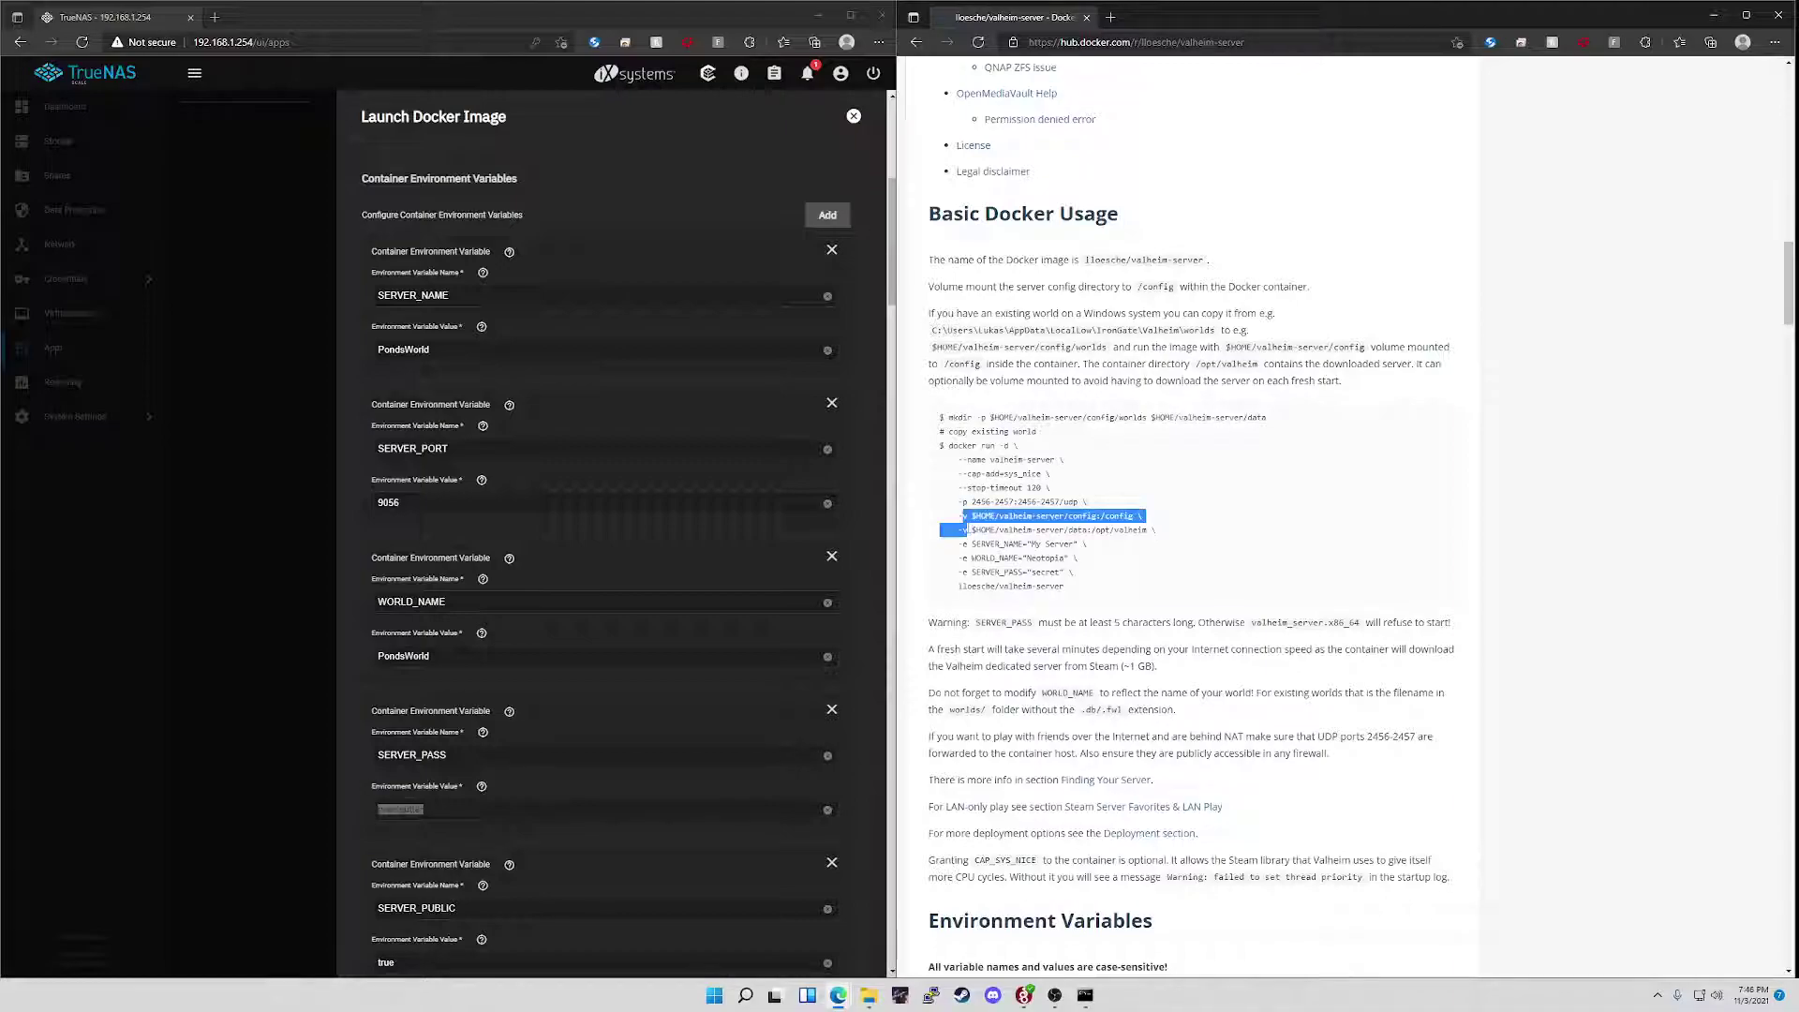
click(958, 518)
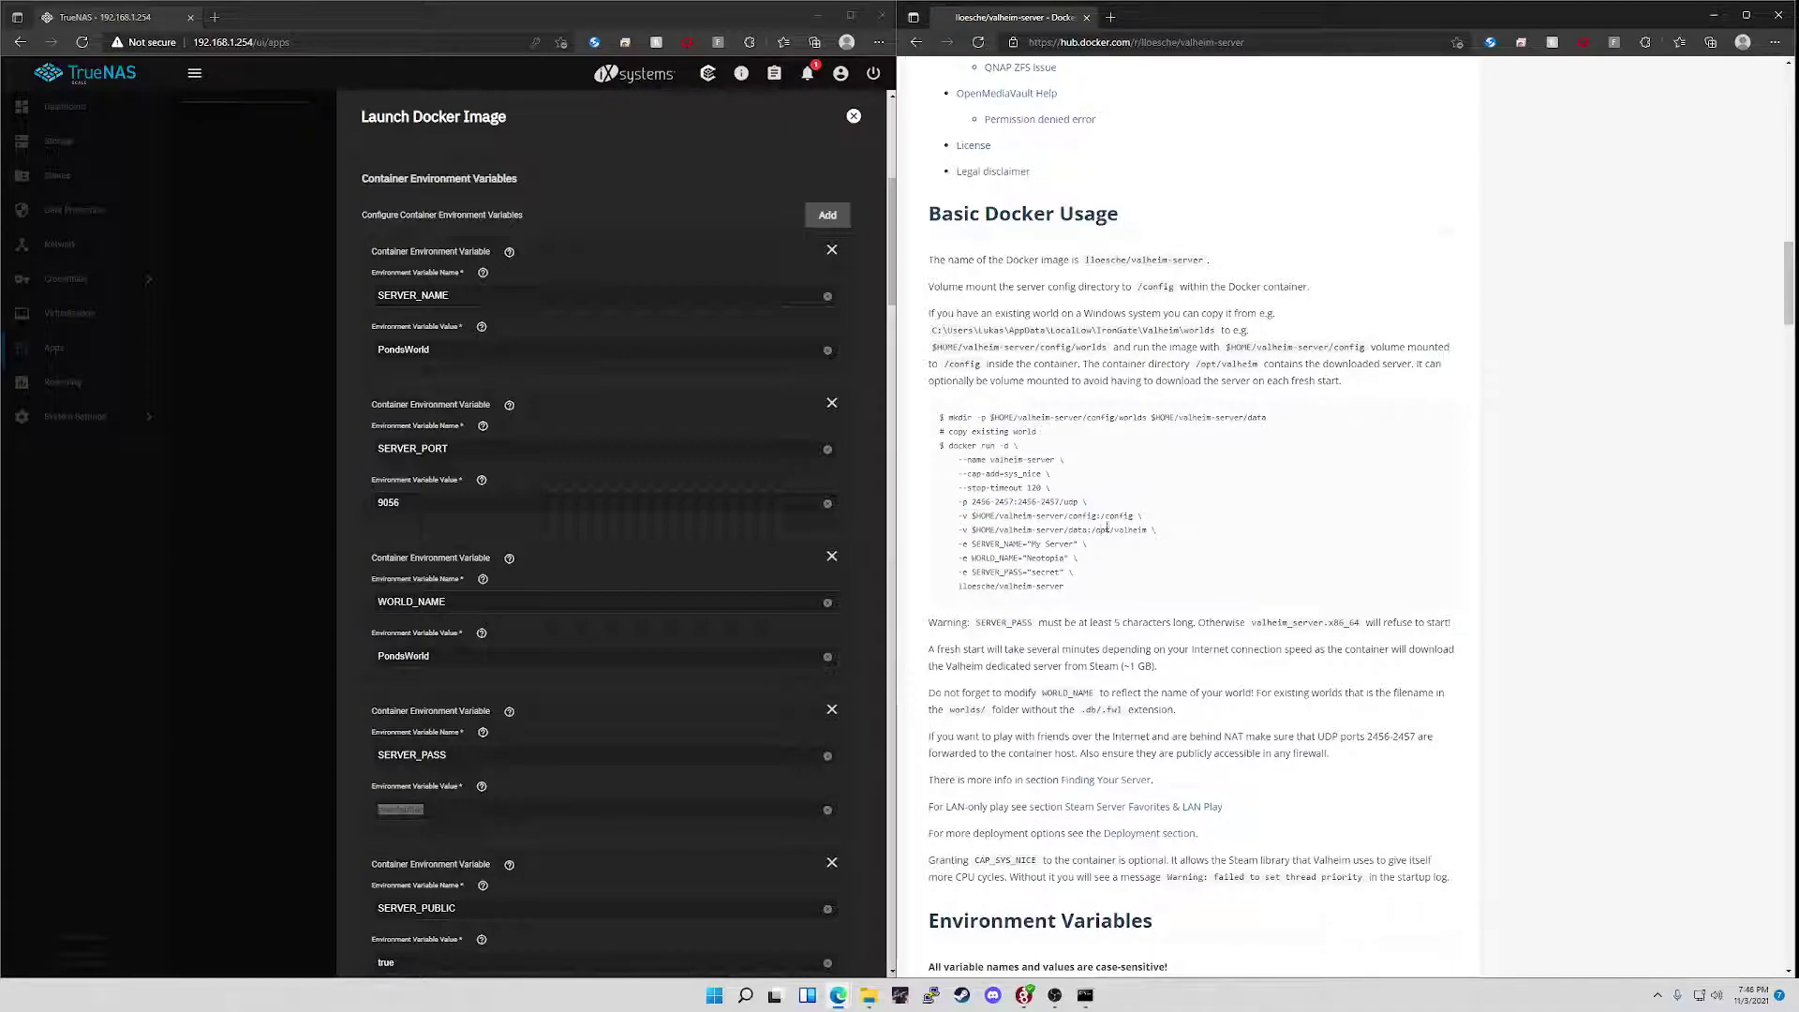
drag(1101, 516, 1158, 530)
scroll(642, 793, down, 15)
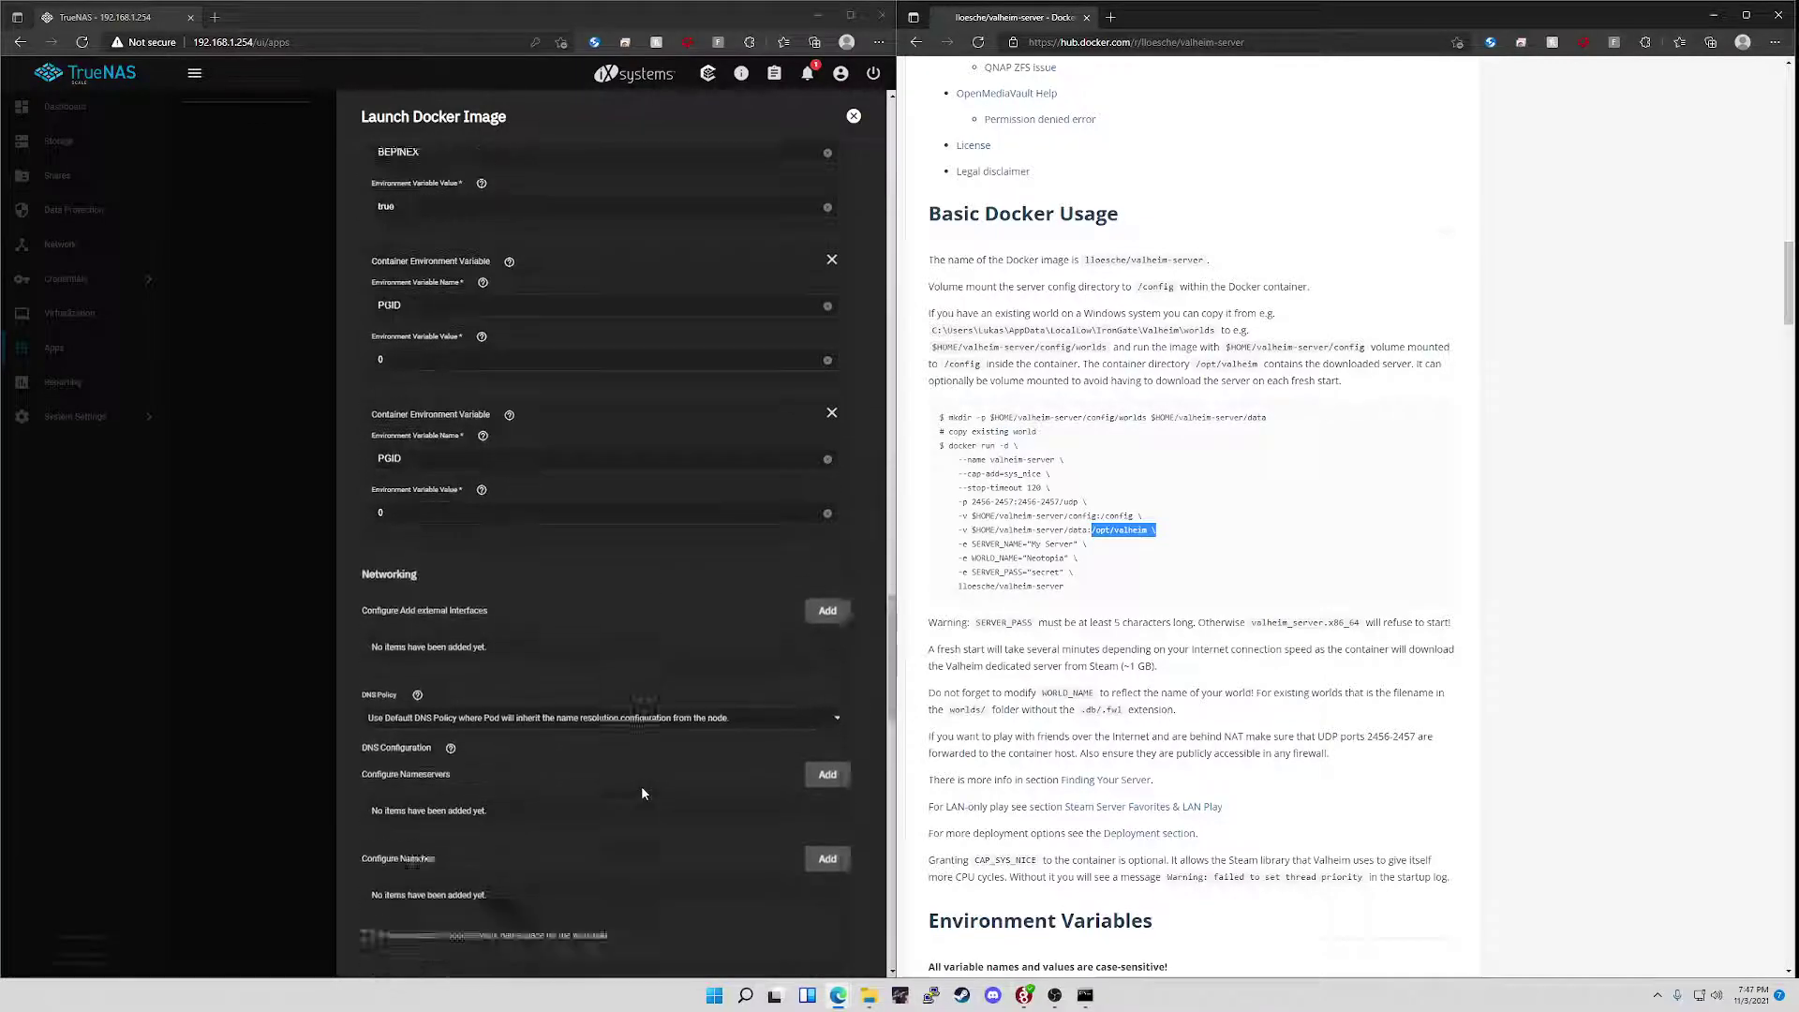
scroll(641, 793, down, 10)
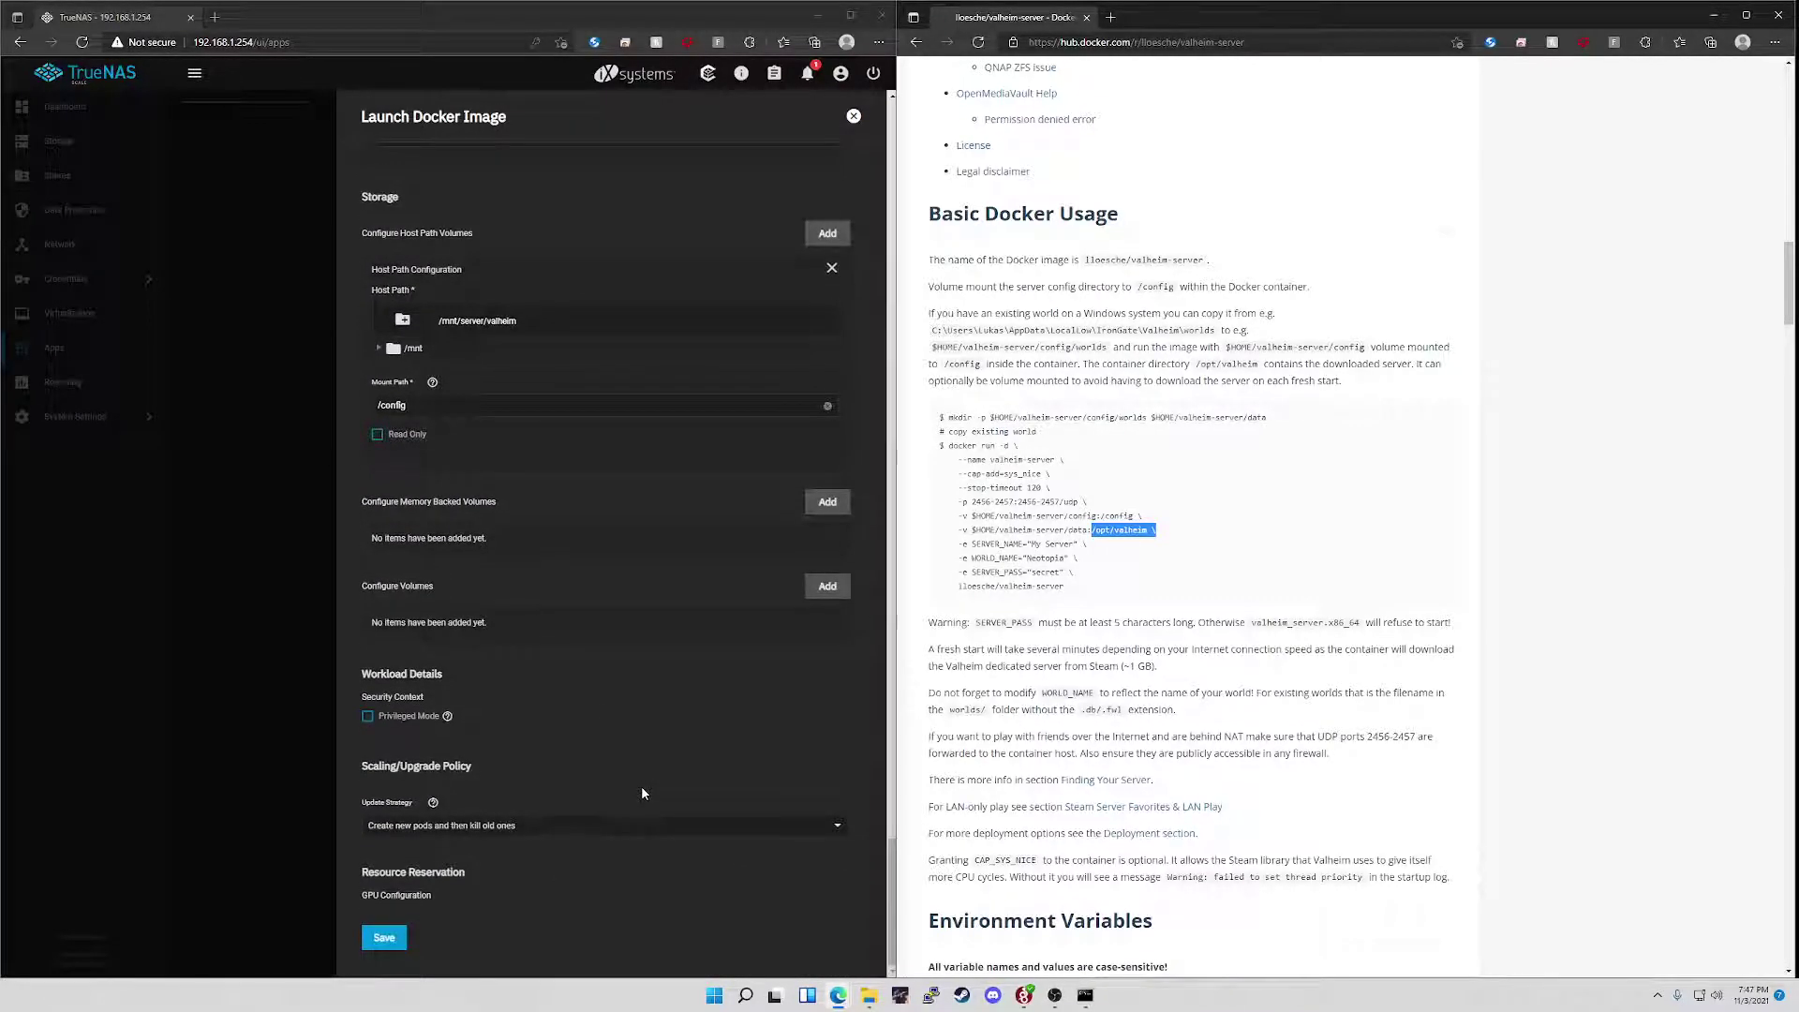
click(1071, 632)
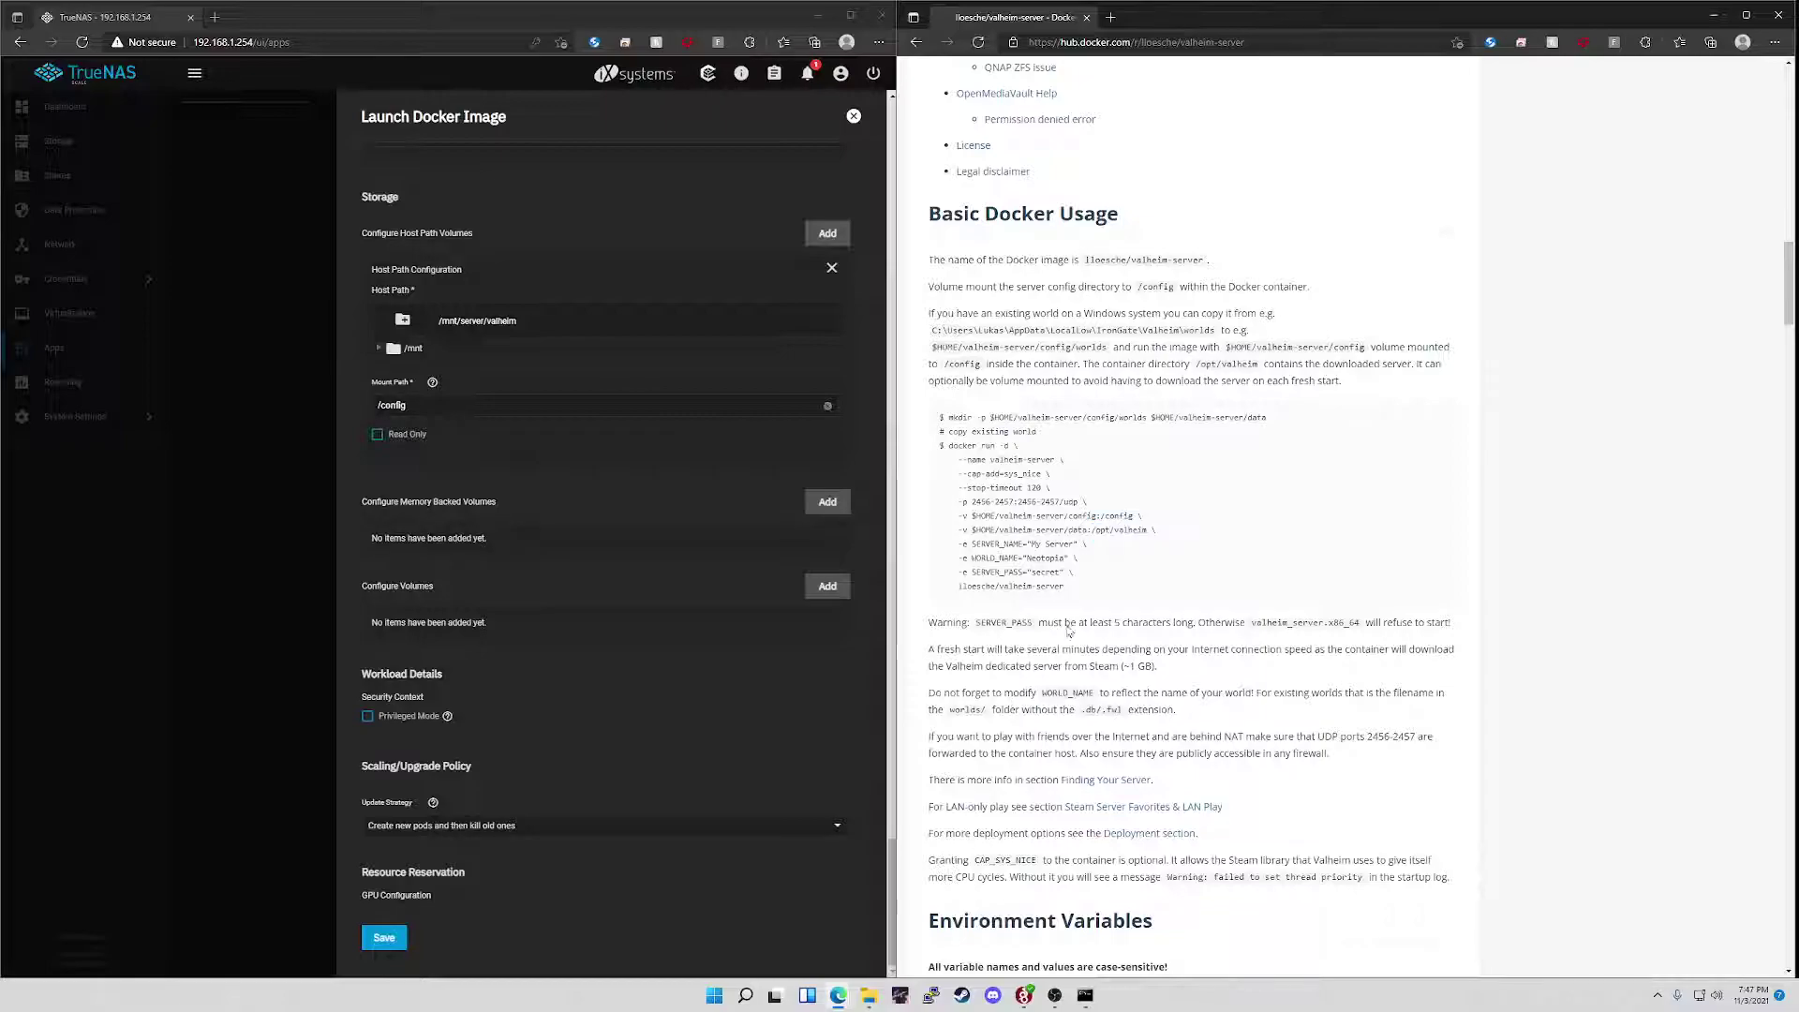
drag(1098, 530, 1162, 534)
click(1063, 827)
scroll(1063, 827, down, 7)
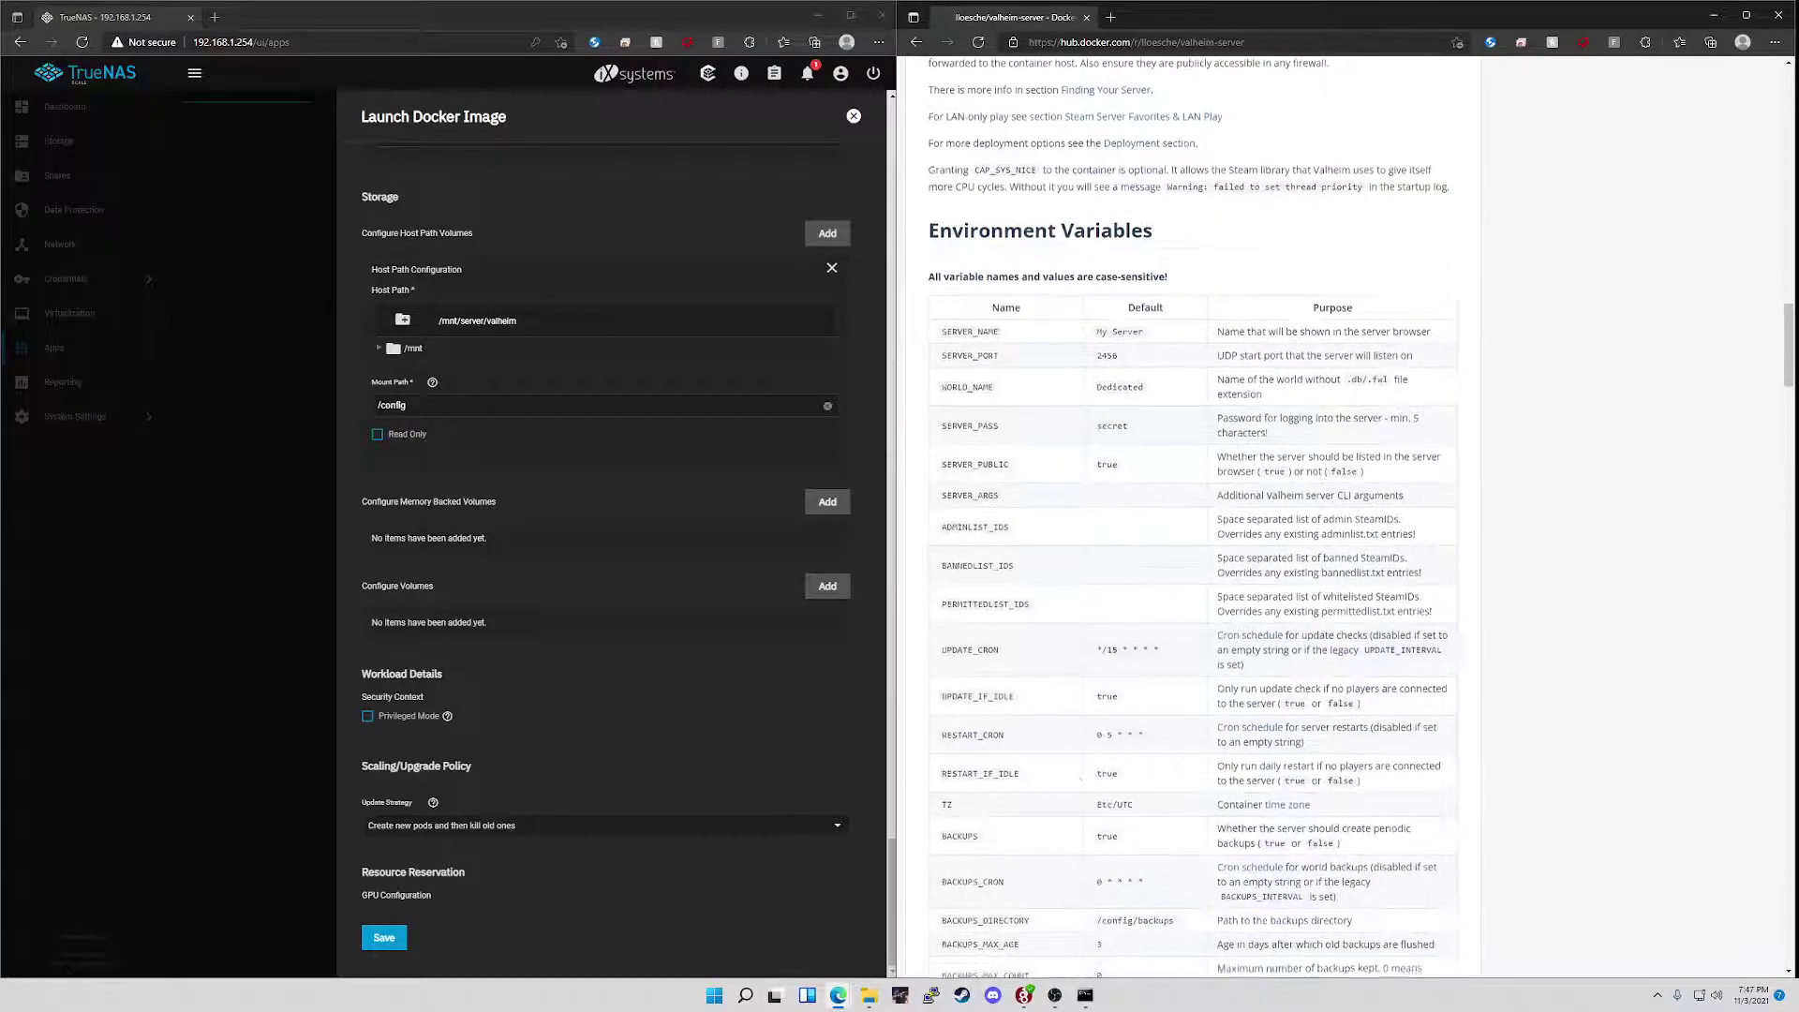
- Close the Docker image launch form and load 192.168.1.240 in a new browser tab
click(854, 116)
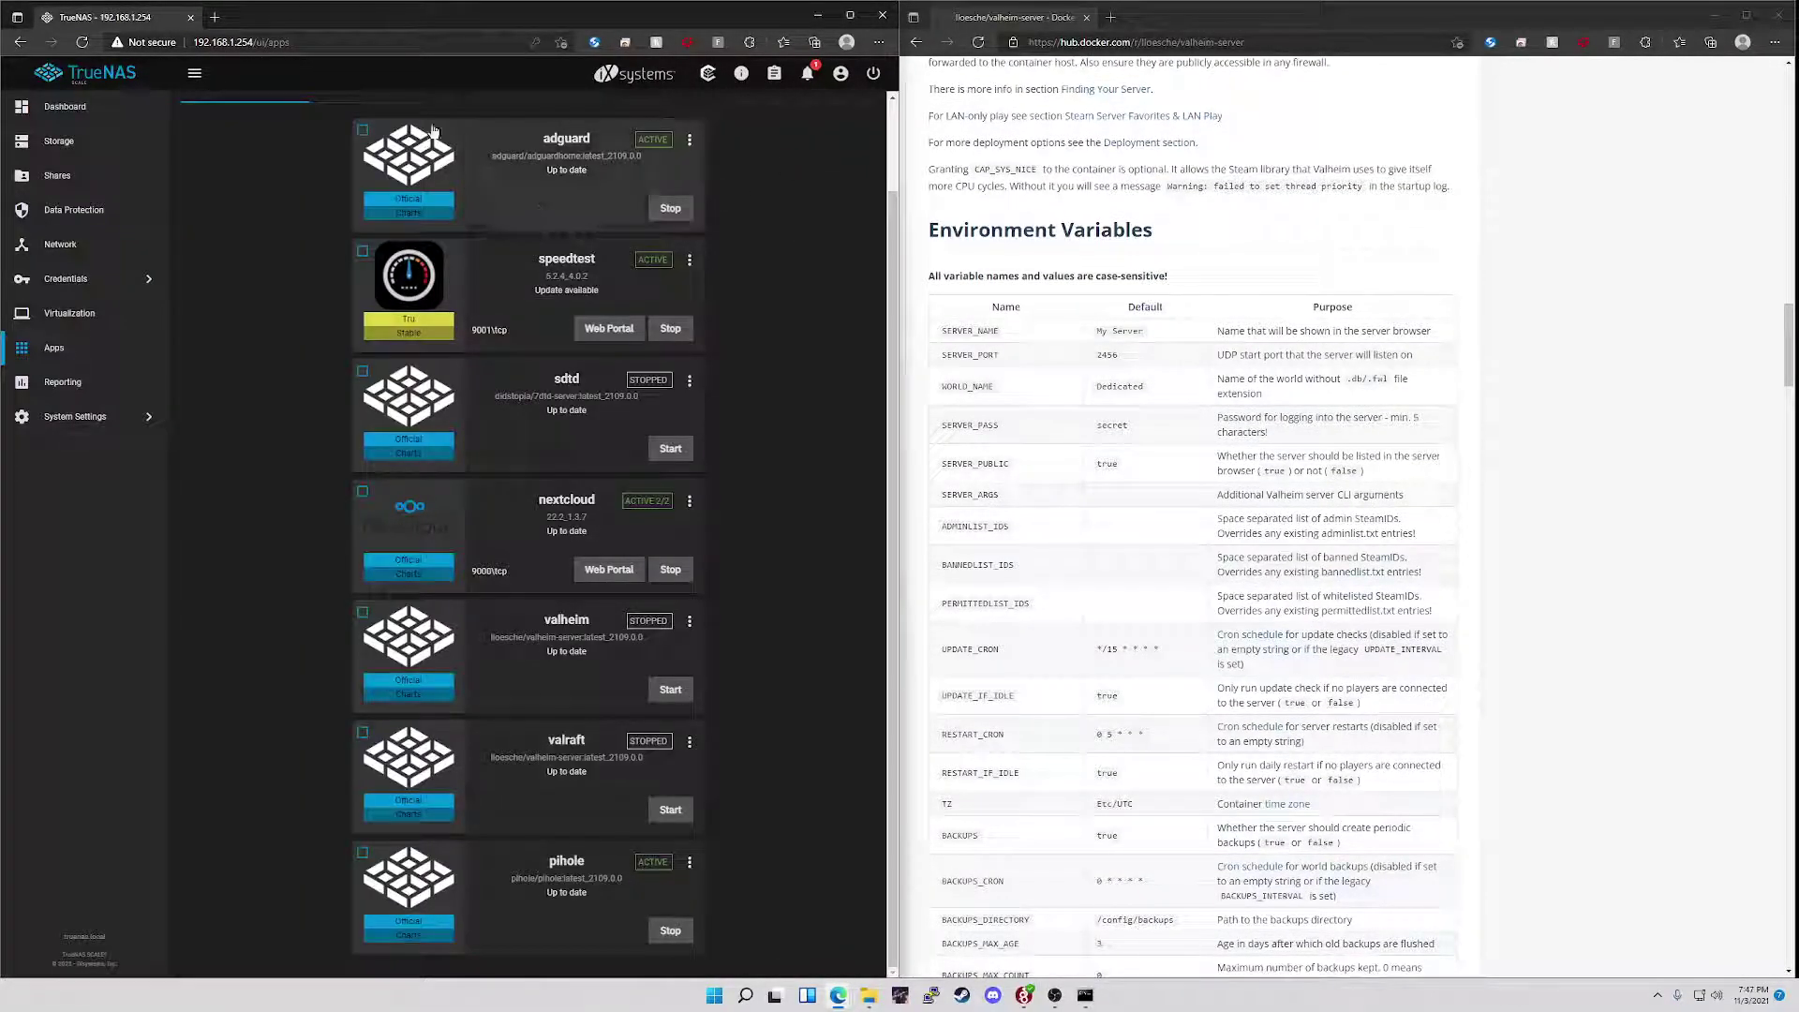
click(215, 17)
text(192.168.1.2)
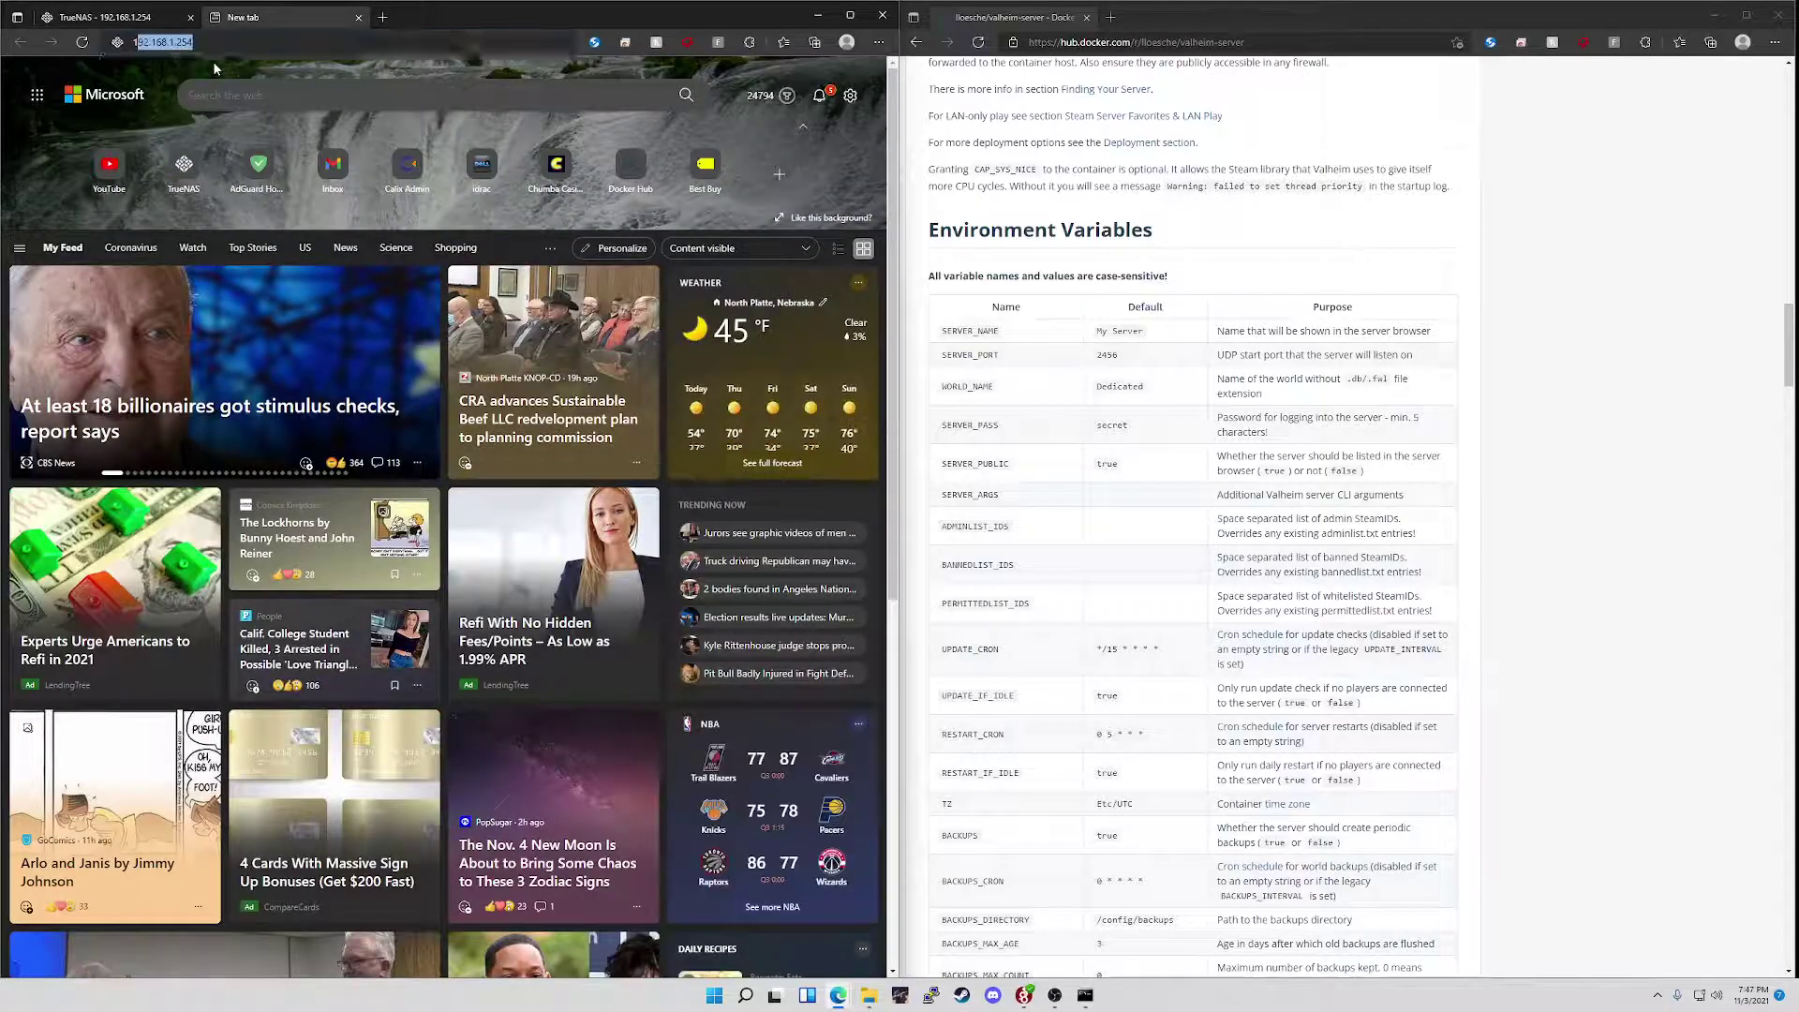
text(40)
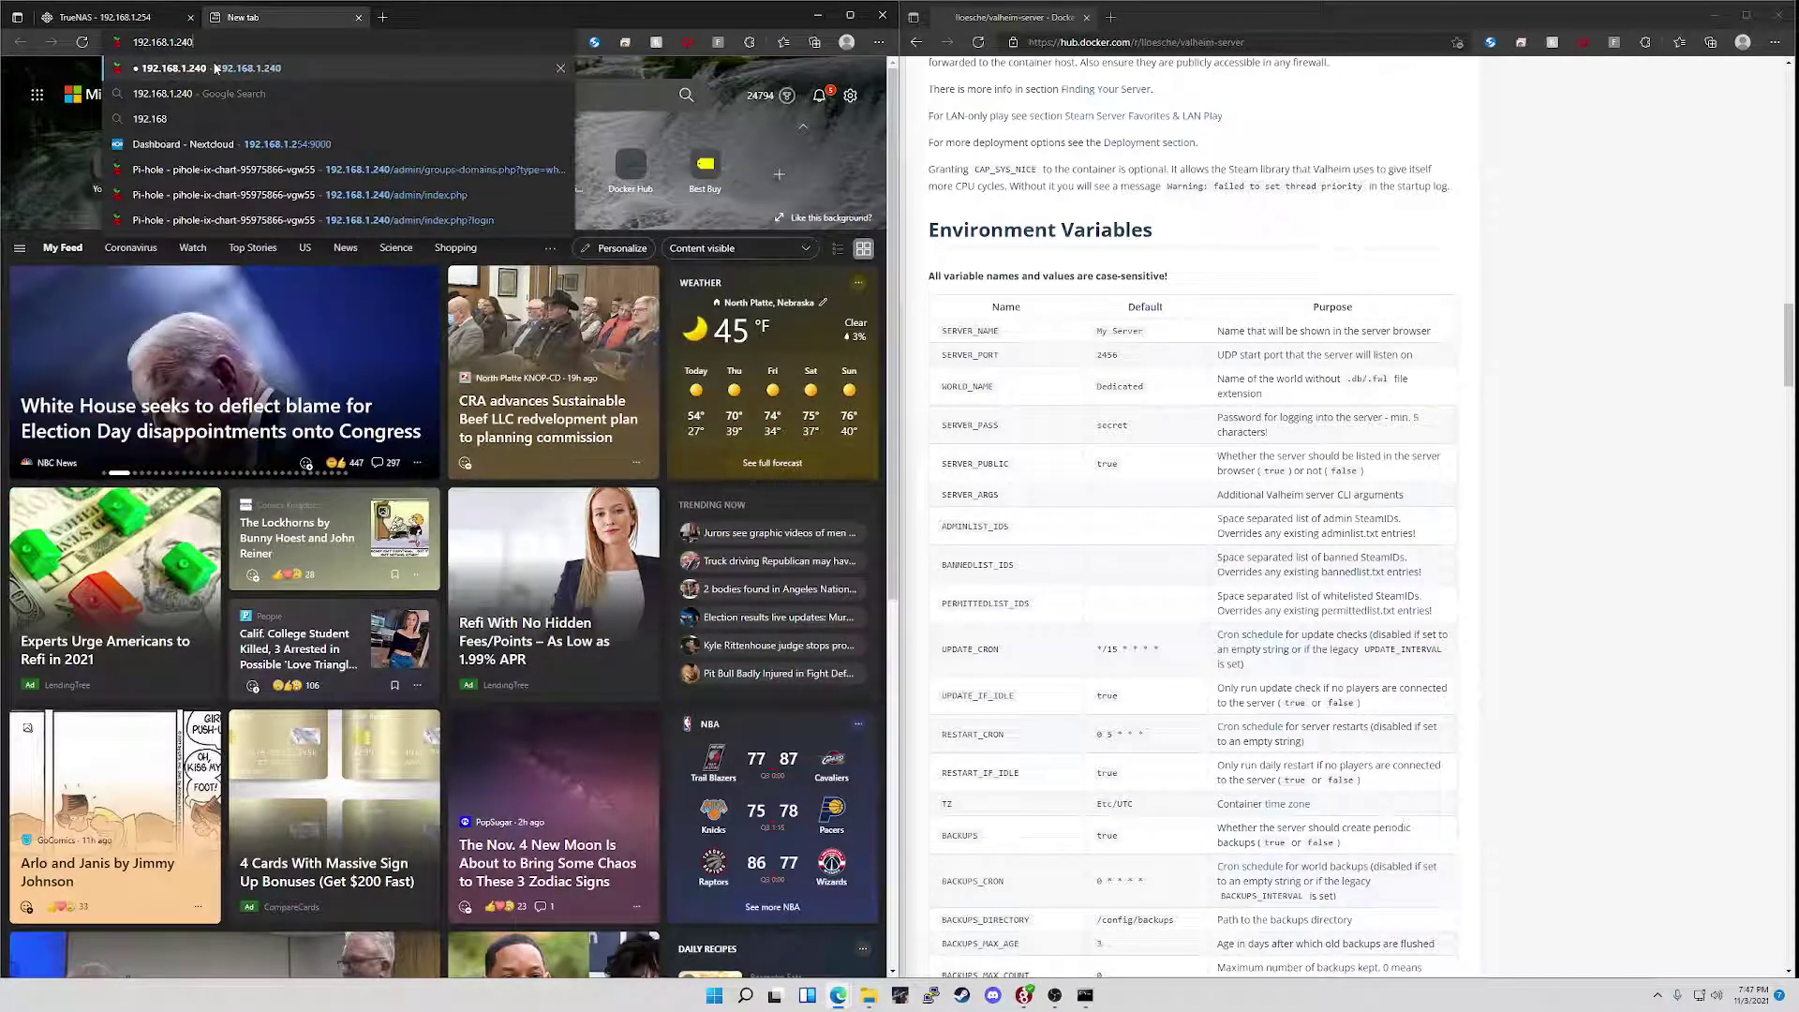
key(Return)
- Log in to the Pi-hole admin panel with the admin password
click(450, 663)
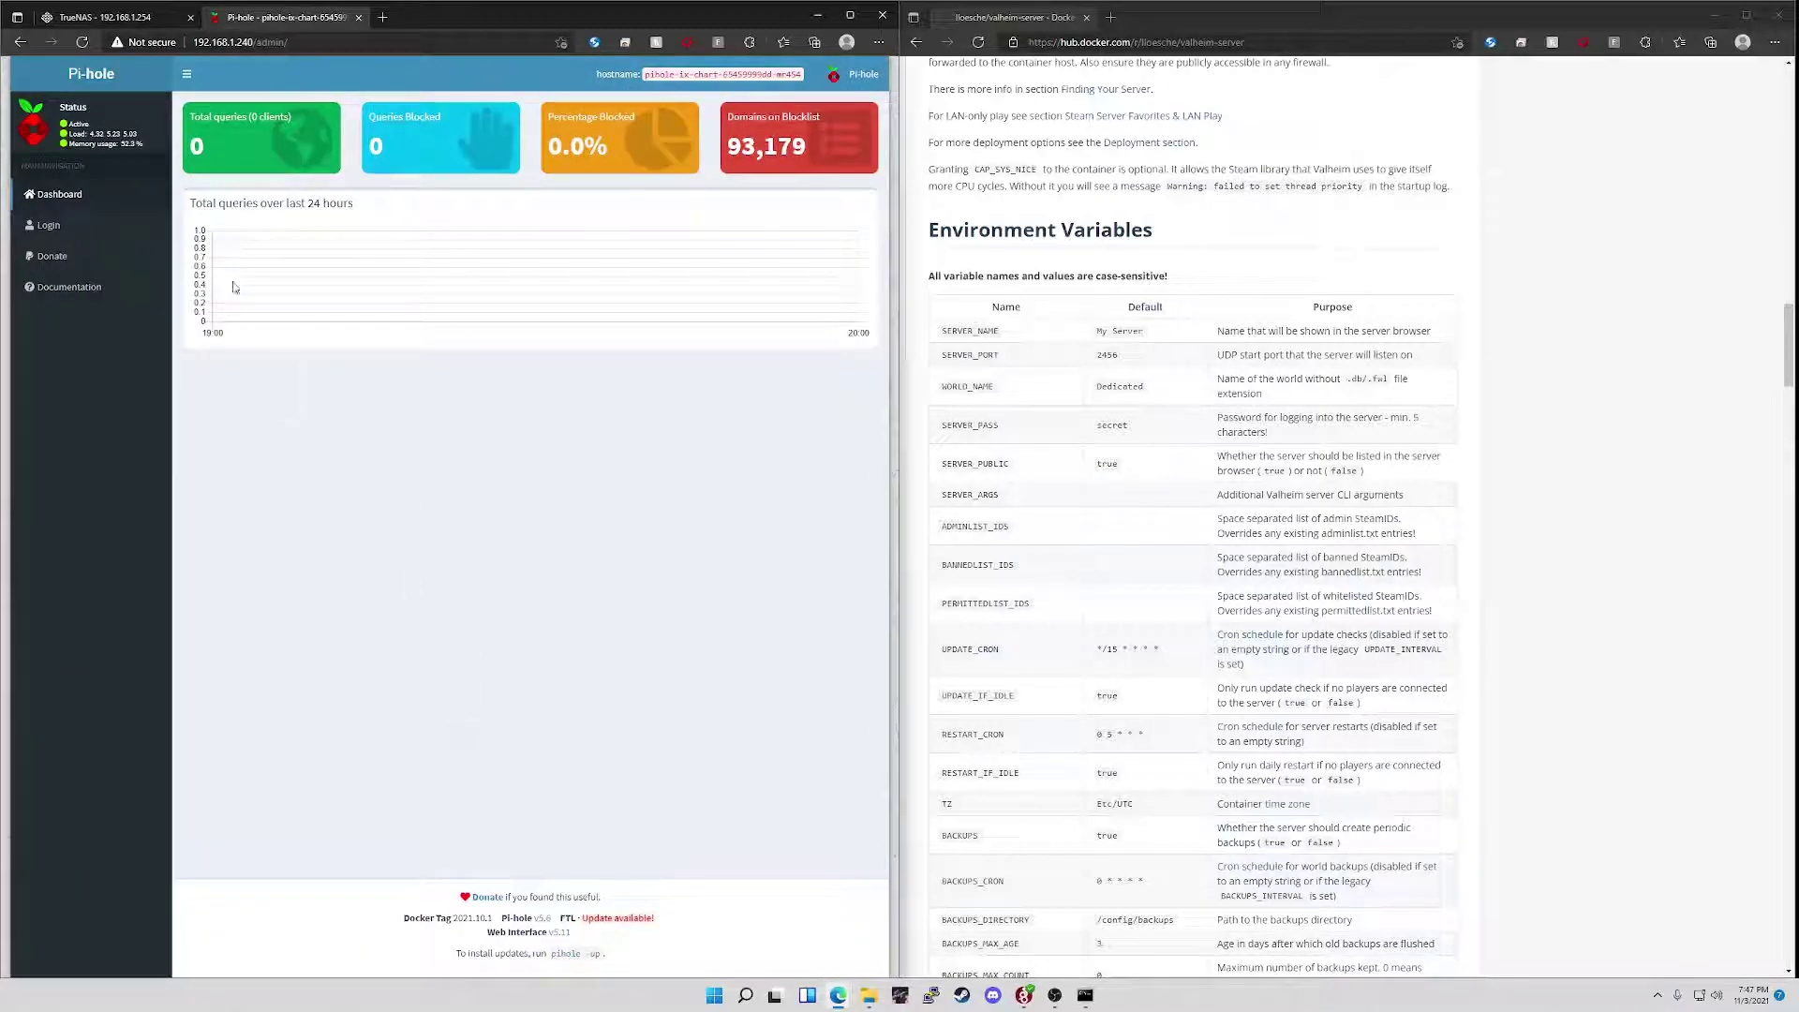
click(48, 224)
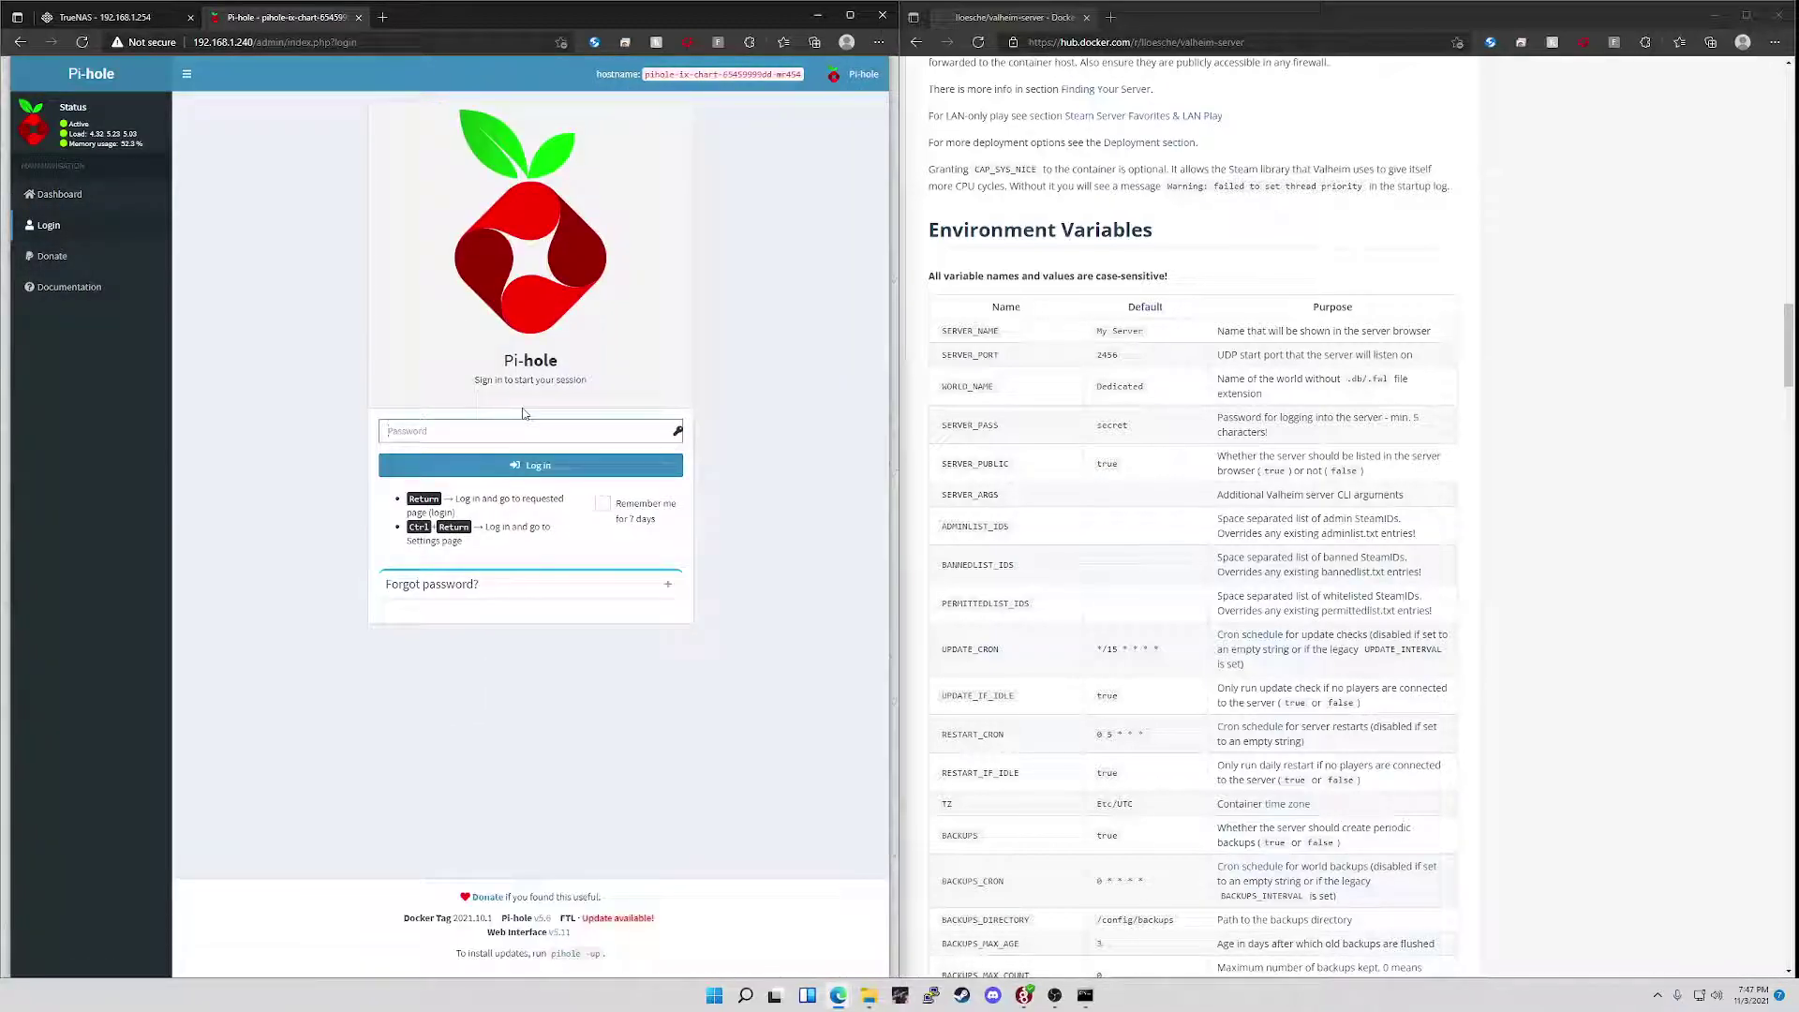
text(•••)
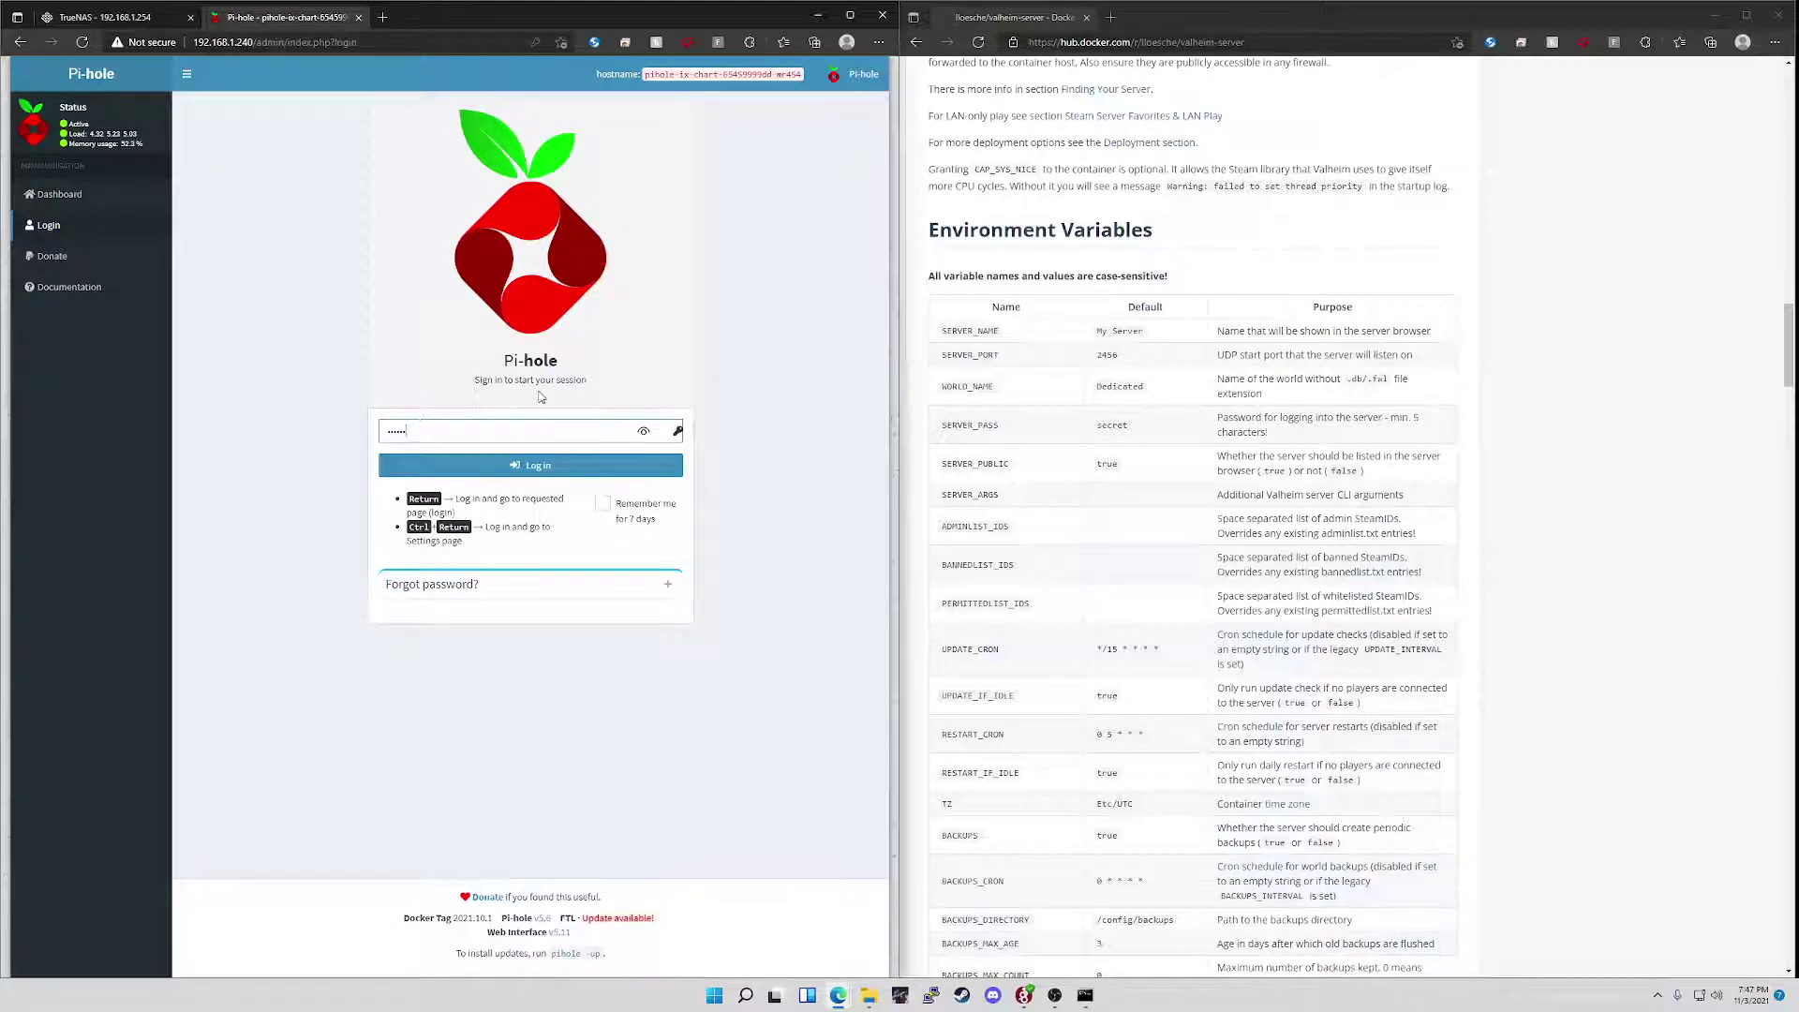
click(576, 468)
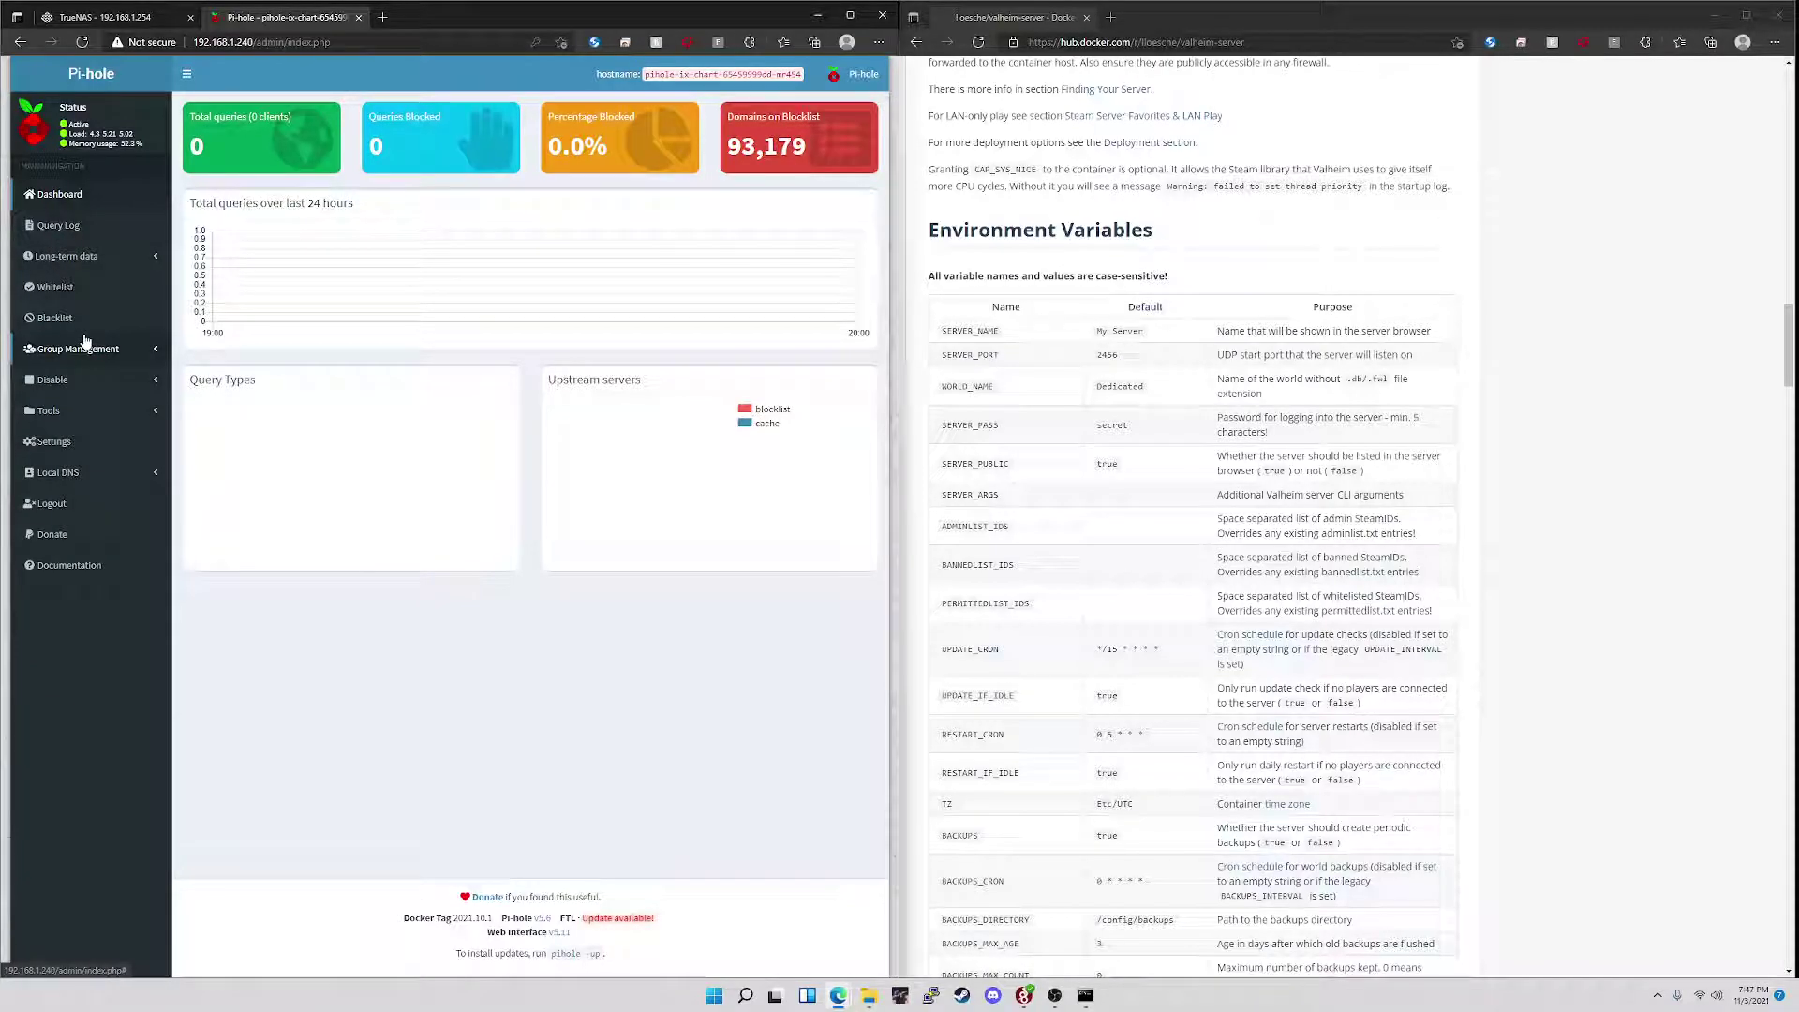
- Add the domain test.com to Pi-hole's whitelist, then close the Pi-hole tab
click(55, 286)
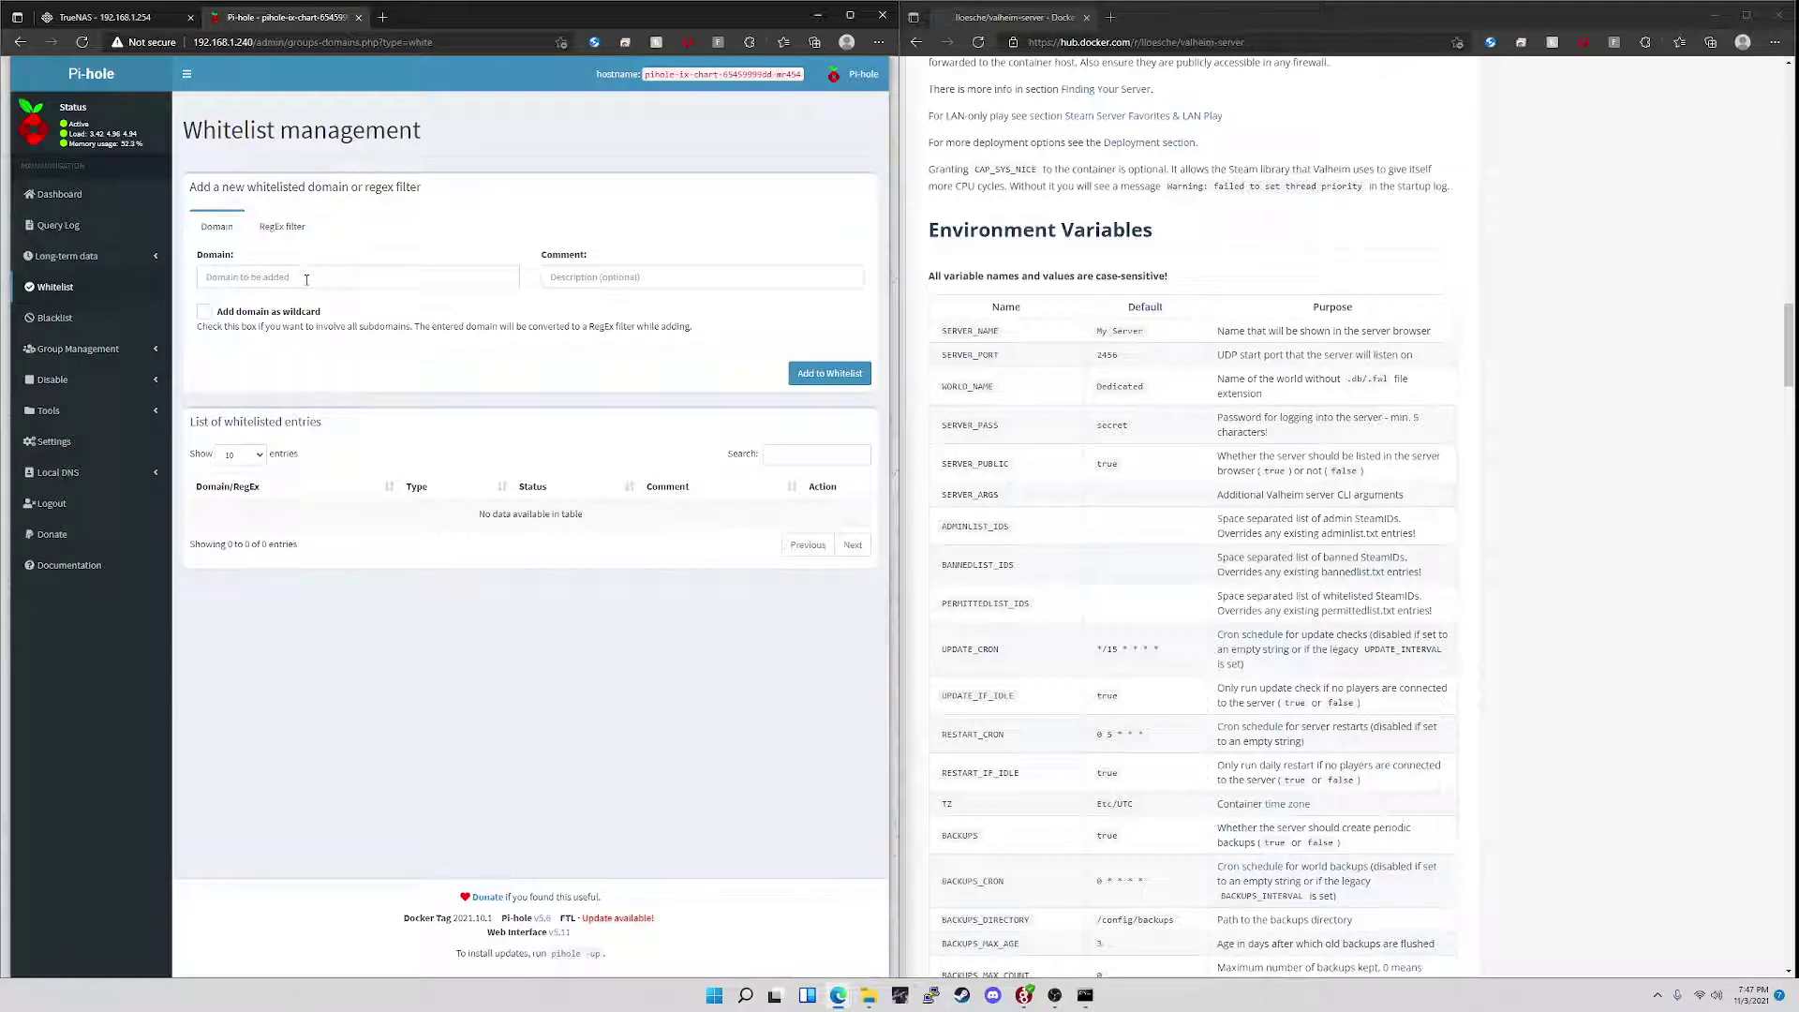
click(307, 277)
text(test)
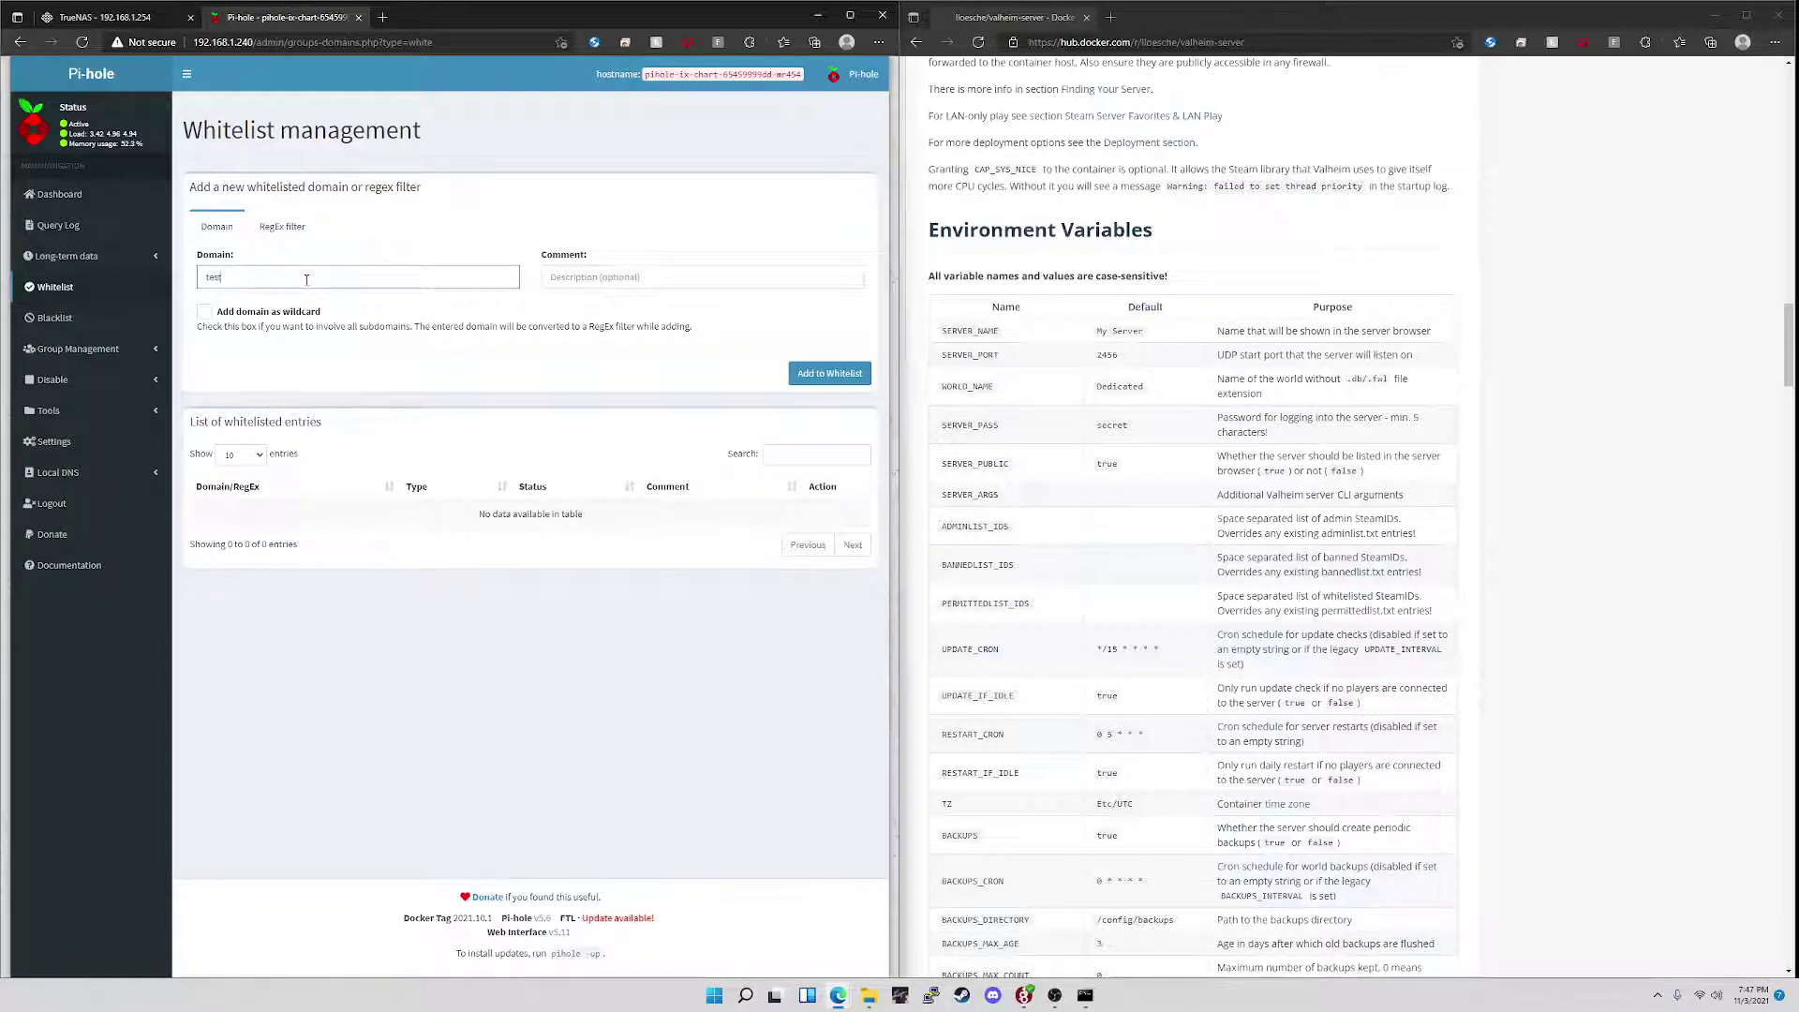
text(.com)
click(808, 373)
click(358, 17)
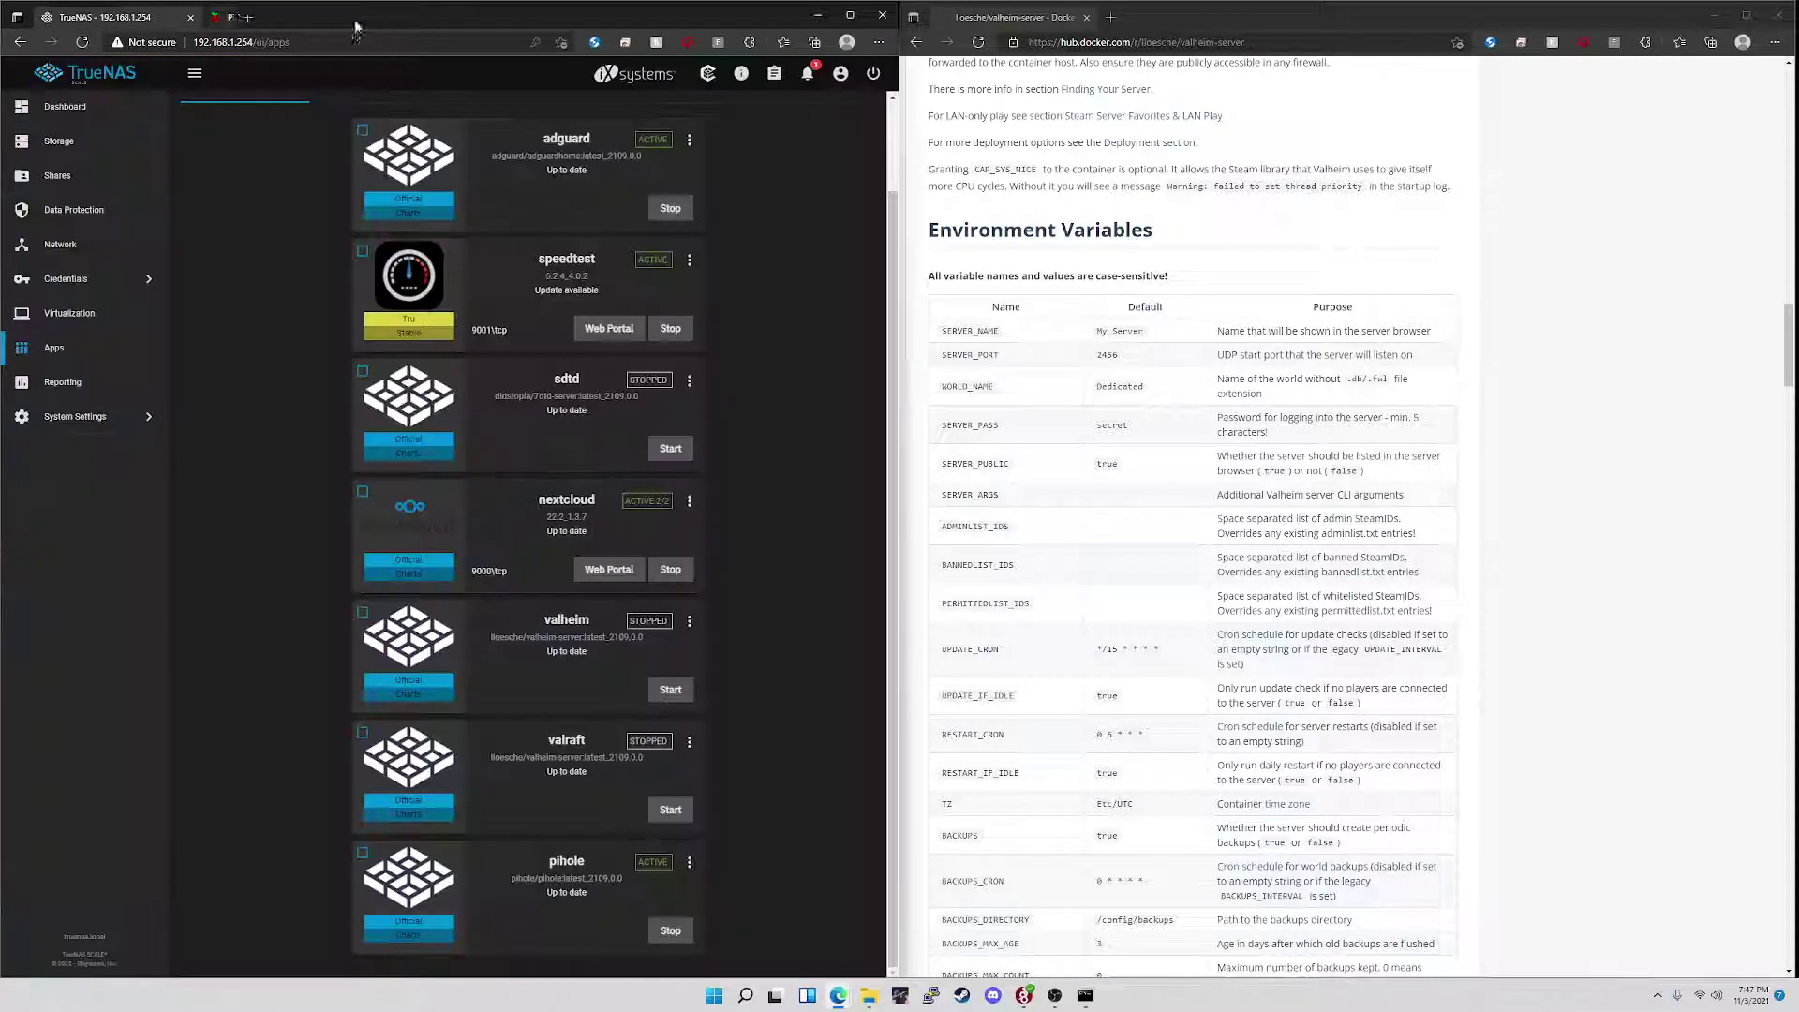
- Stop the pihole app, reopen 192.168.1.240 in a new tab, then start pihole again
click(671, 937)
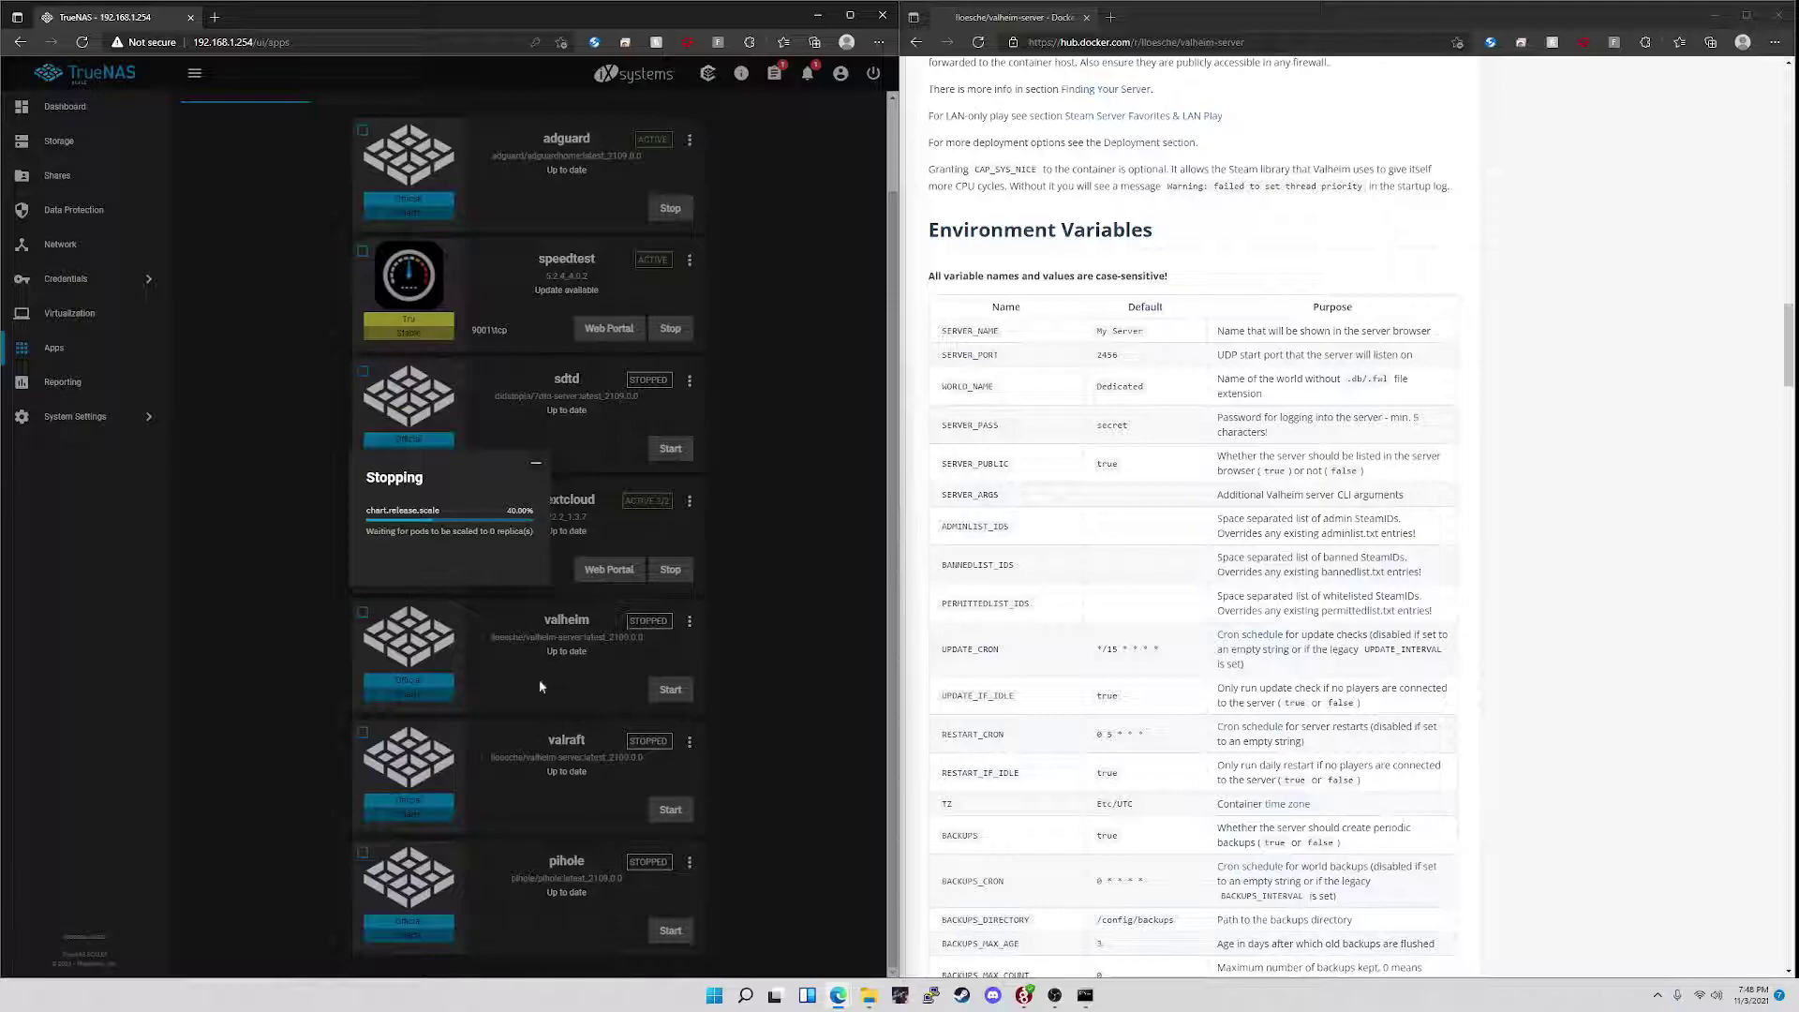
click(214, 17)
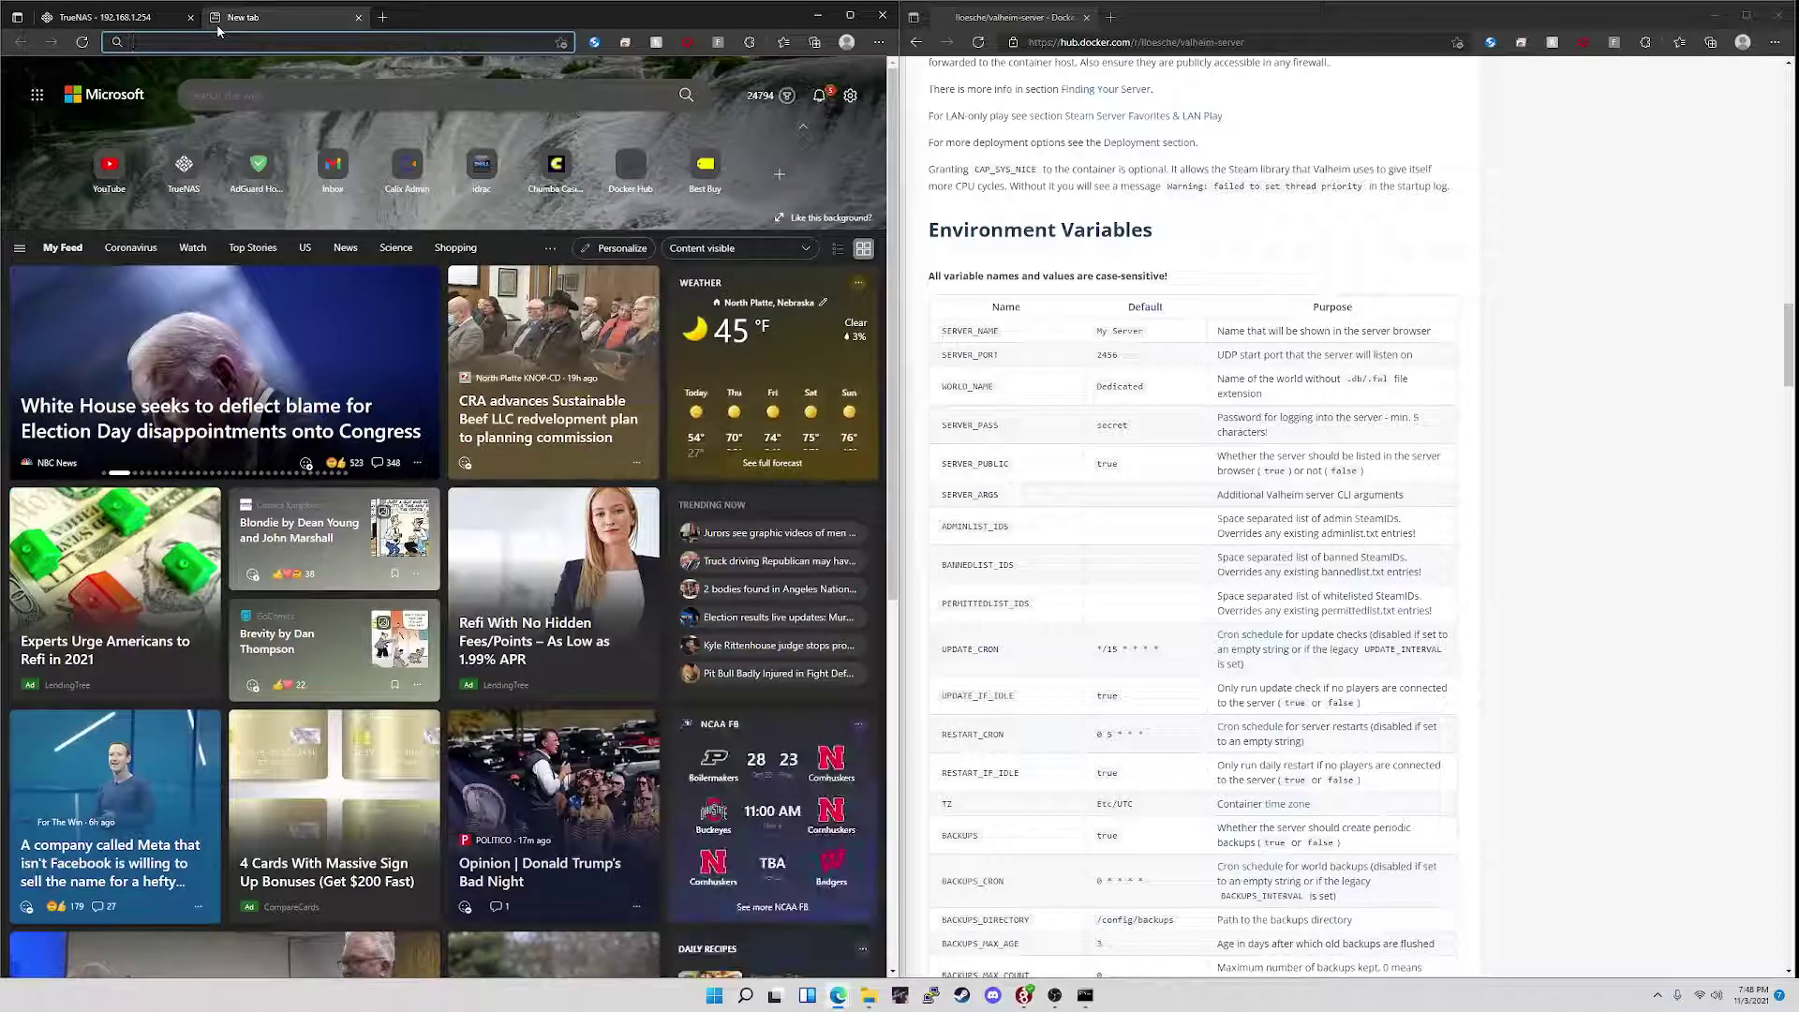
text(192.168.1.)
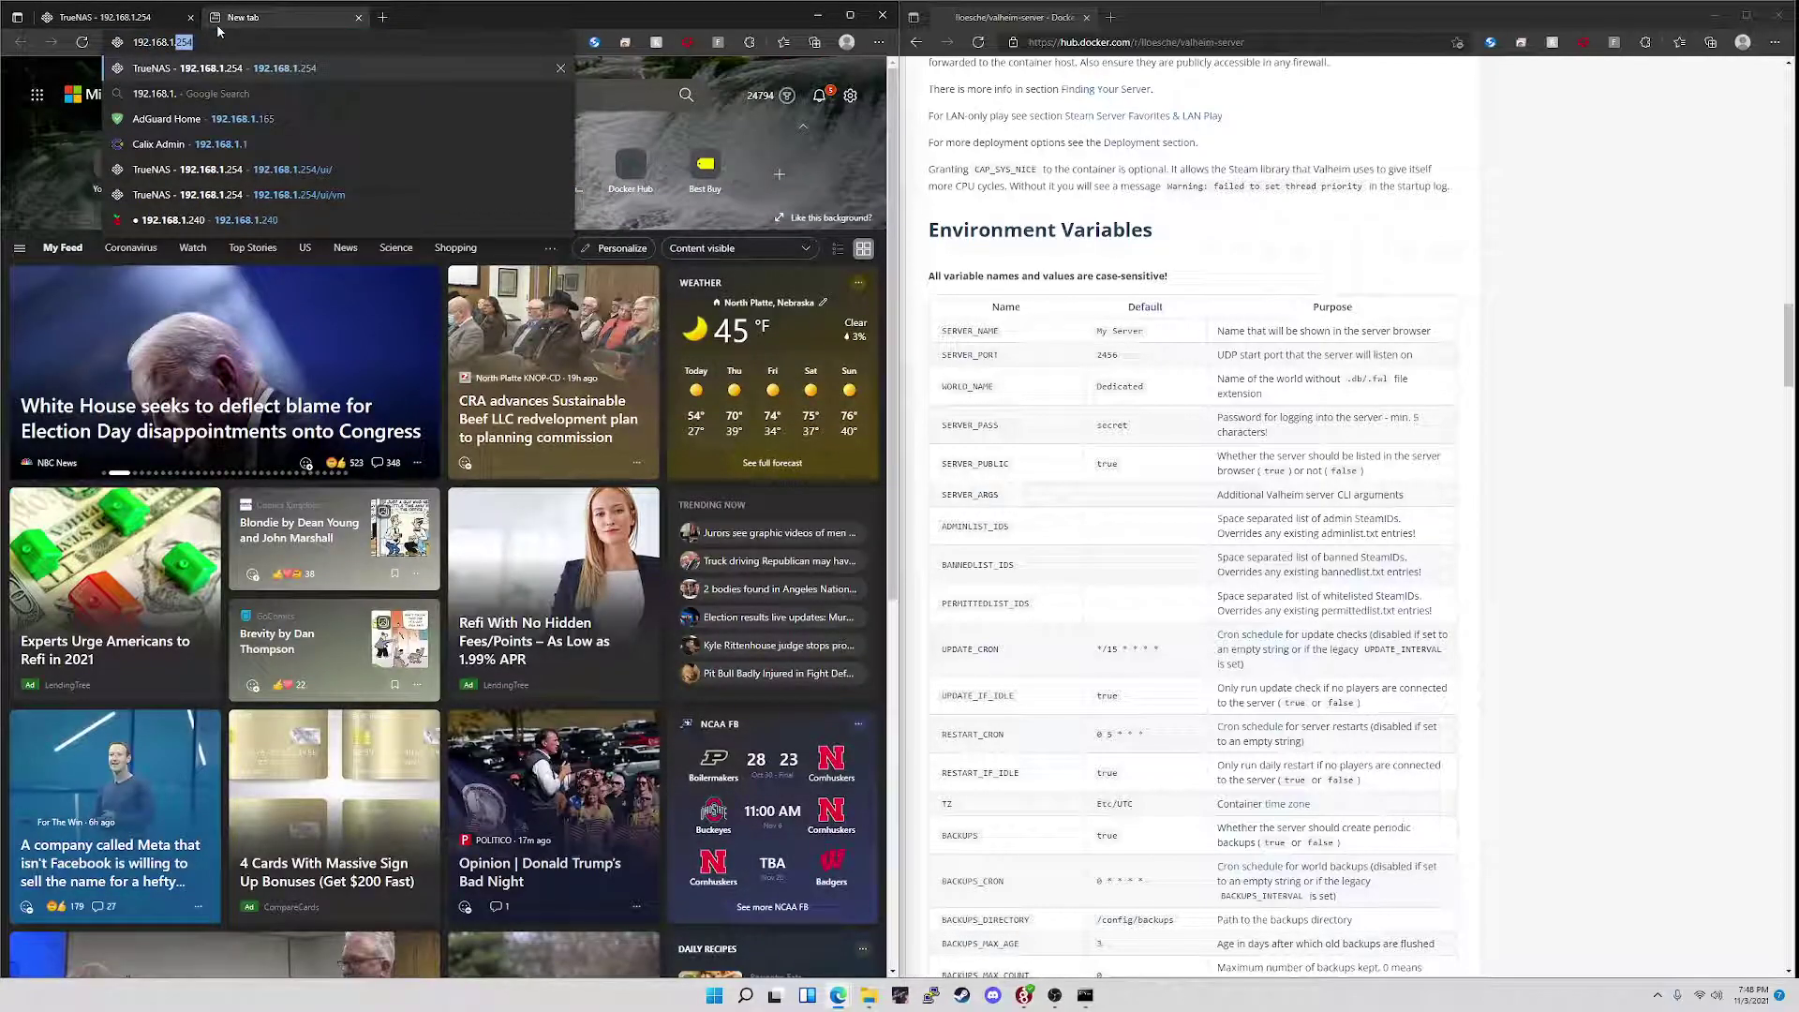
text(240)
key(Return)
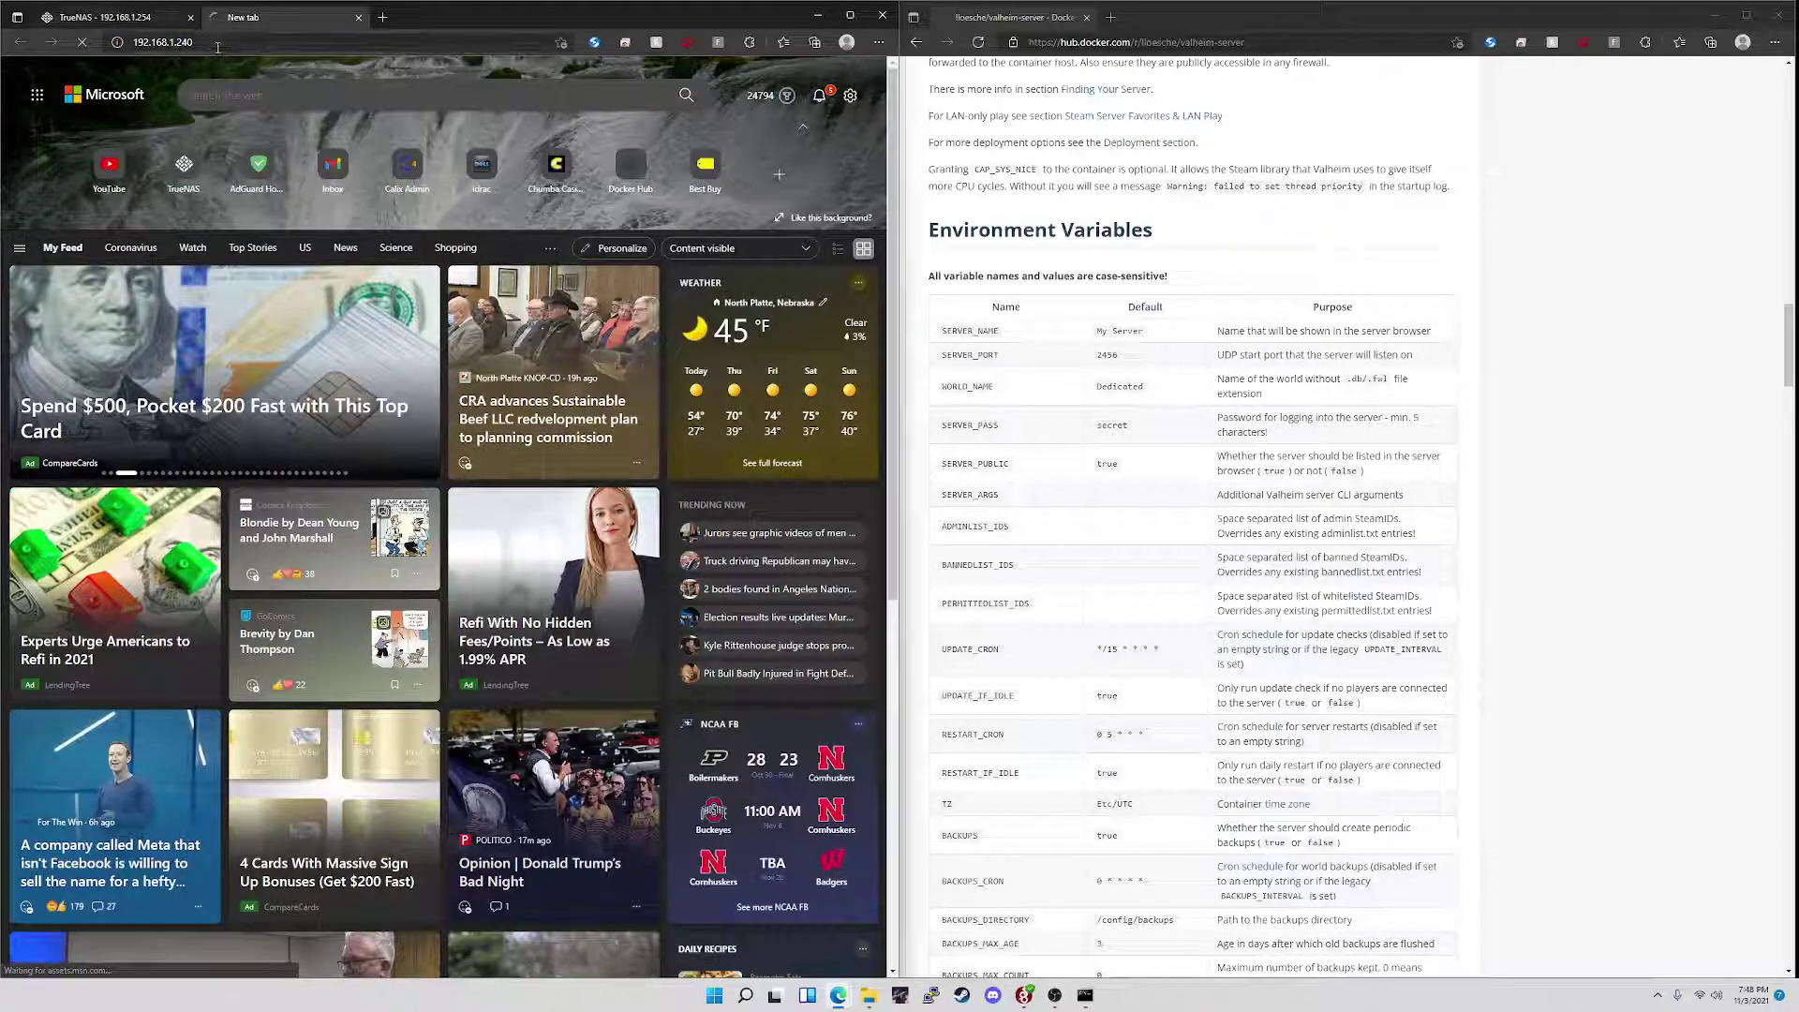
click(125, 18)
click(670, 930)
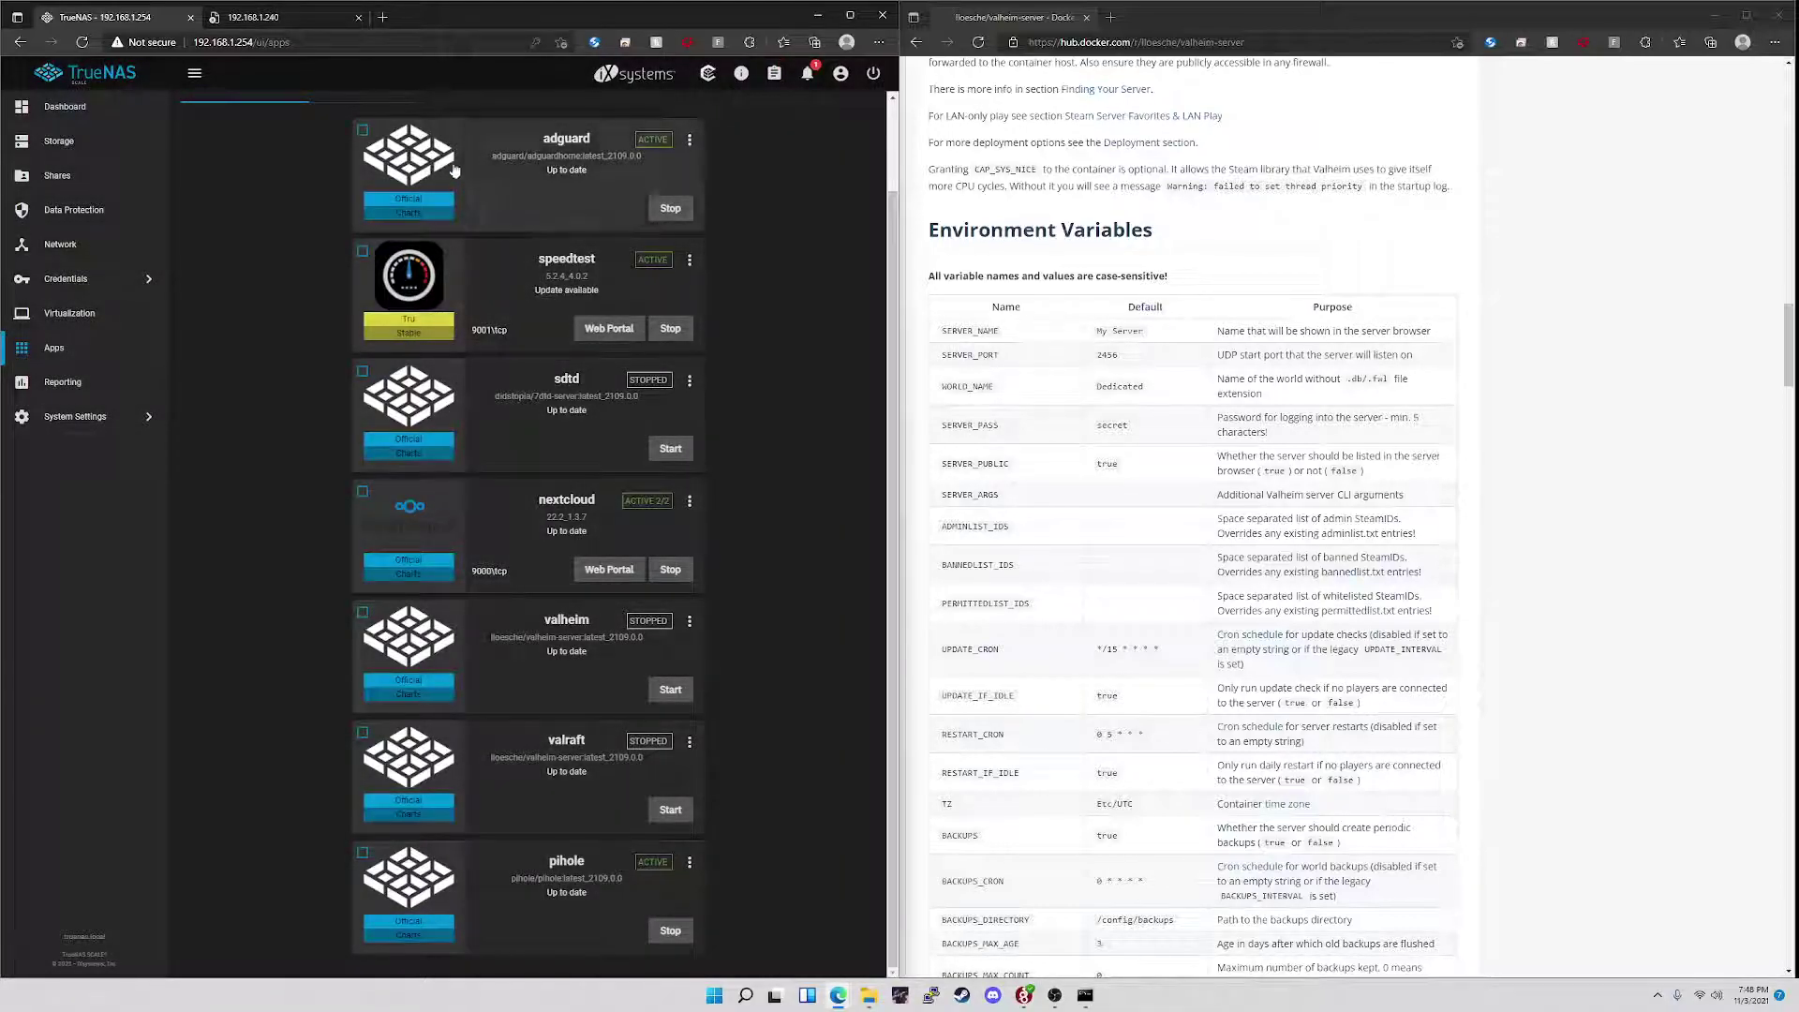
- Reload 192.168.1.240 and sign back in to the Pi-hole admin panel with the password
click(278, 13)
click(79, 43)
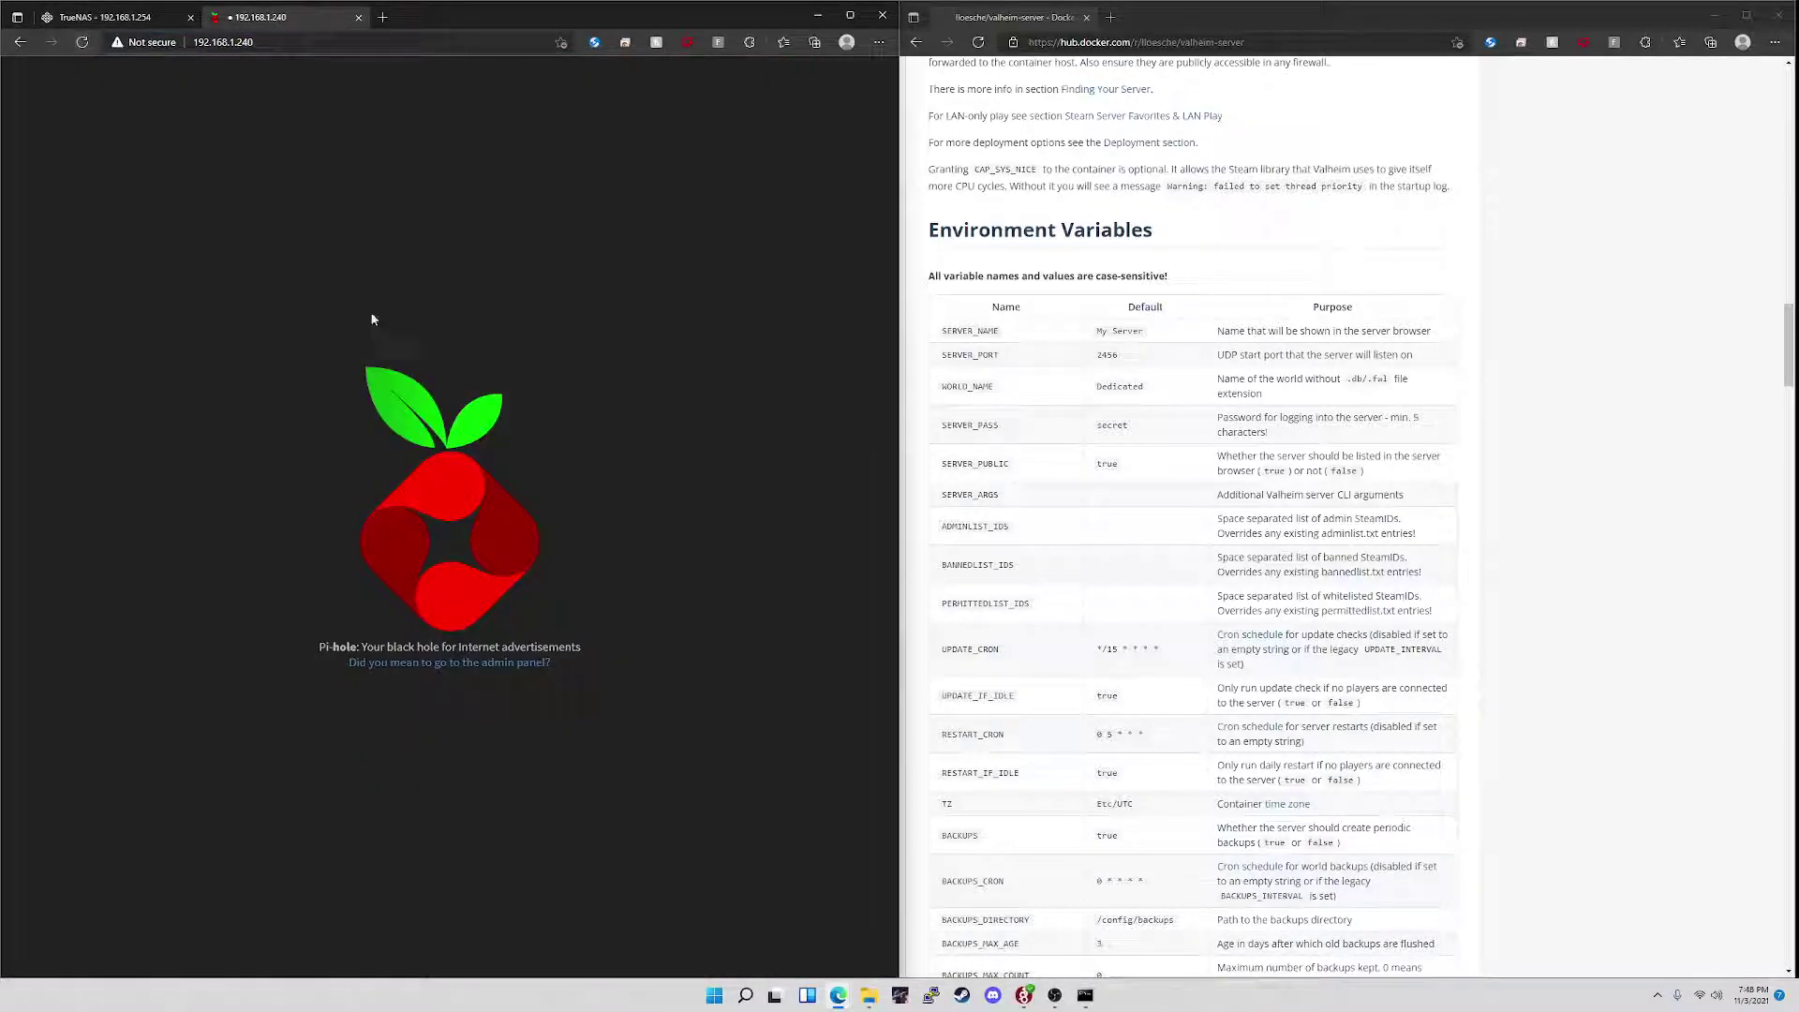
click(479, 664)
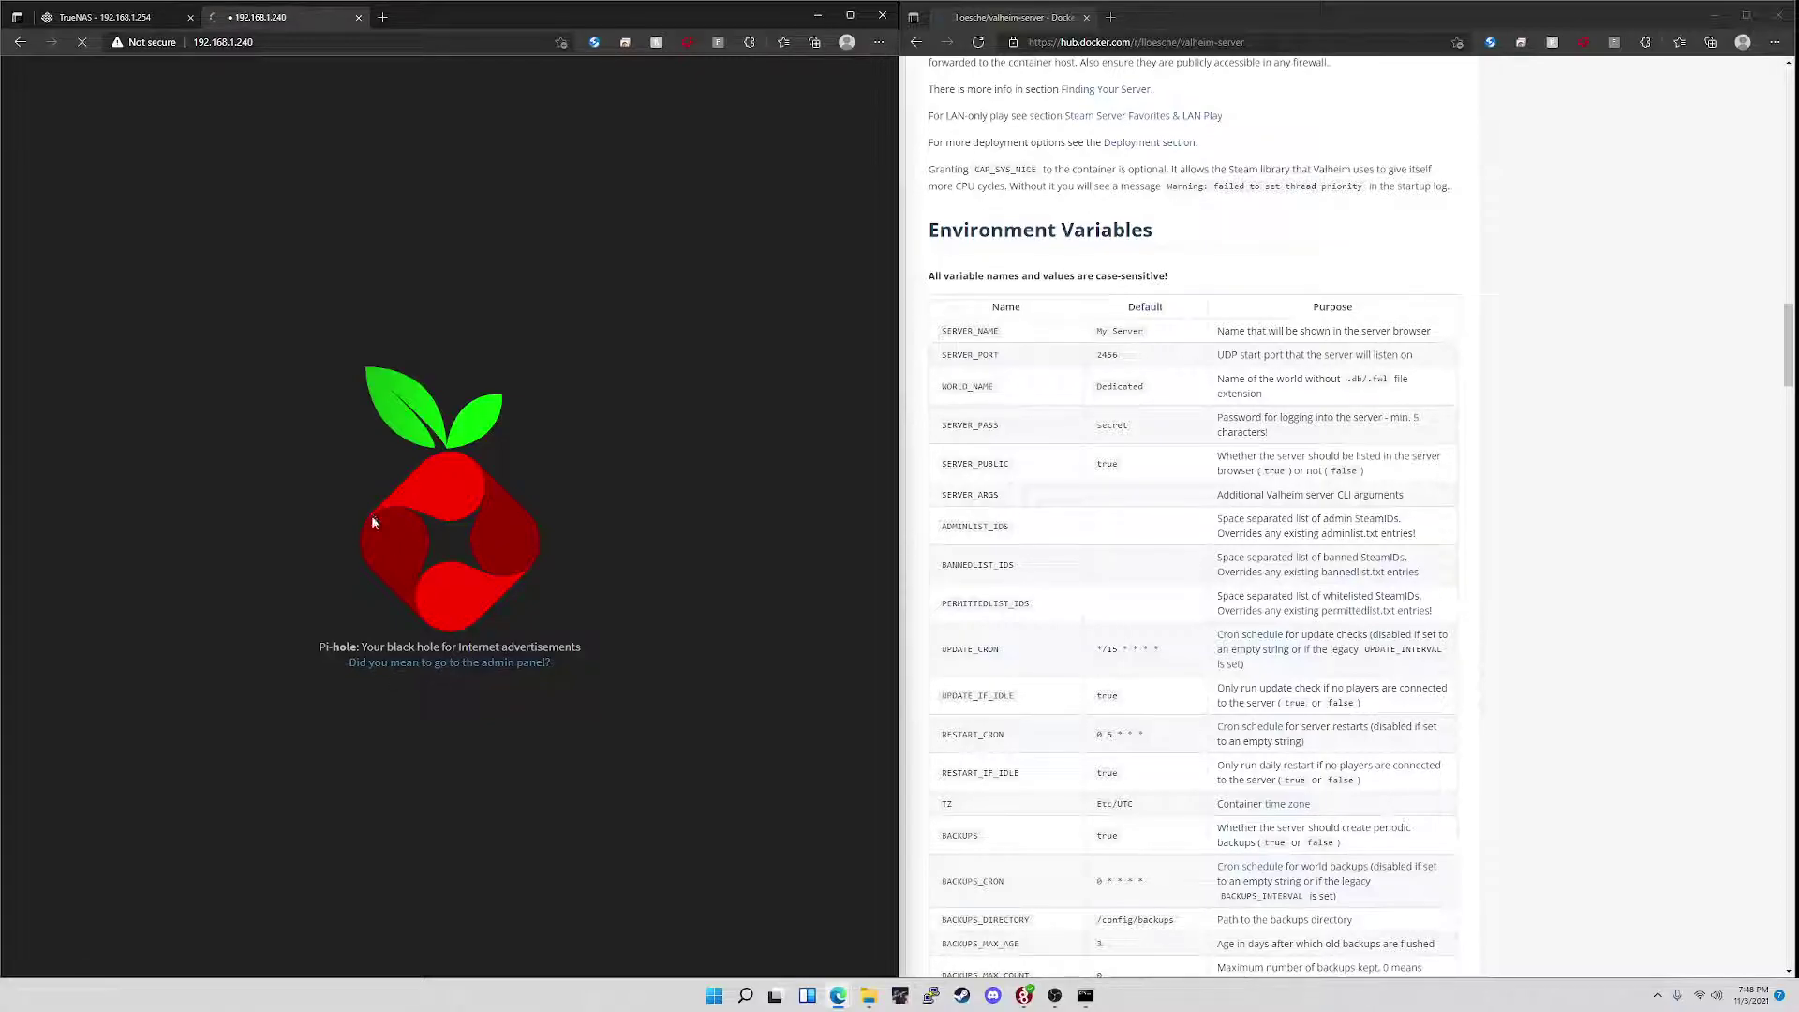
click(71, 232)
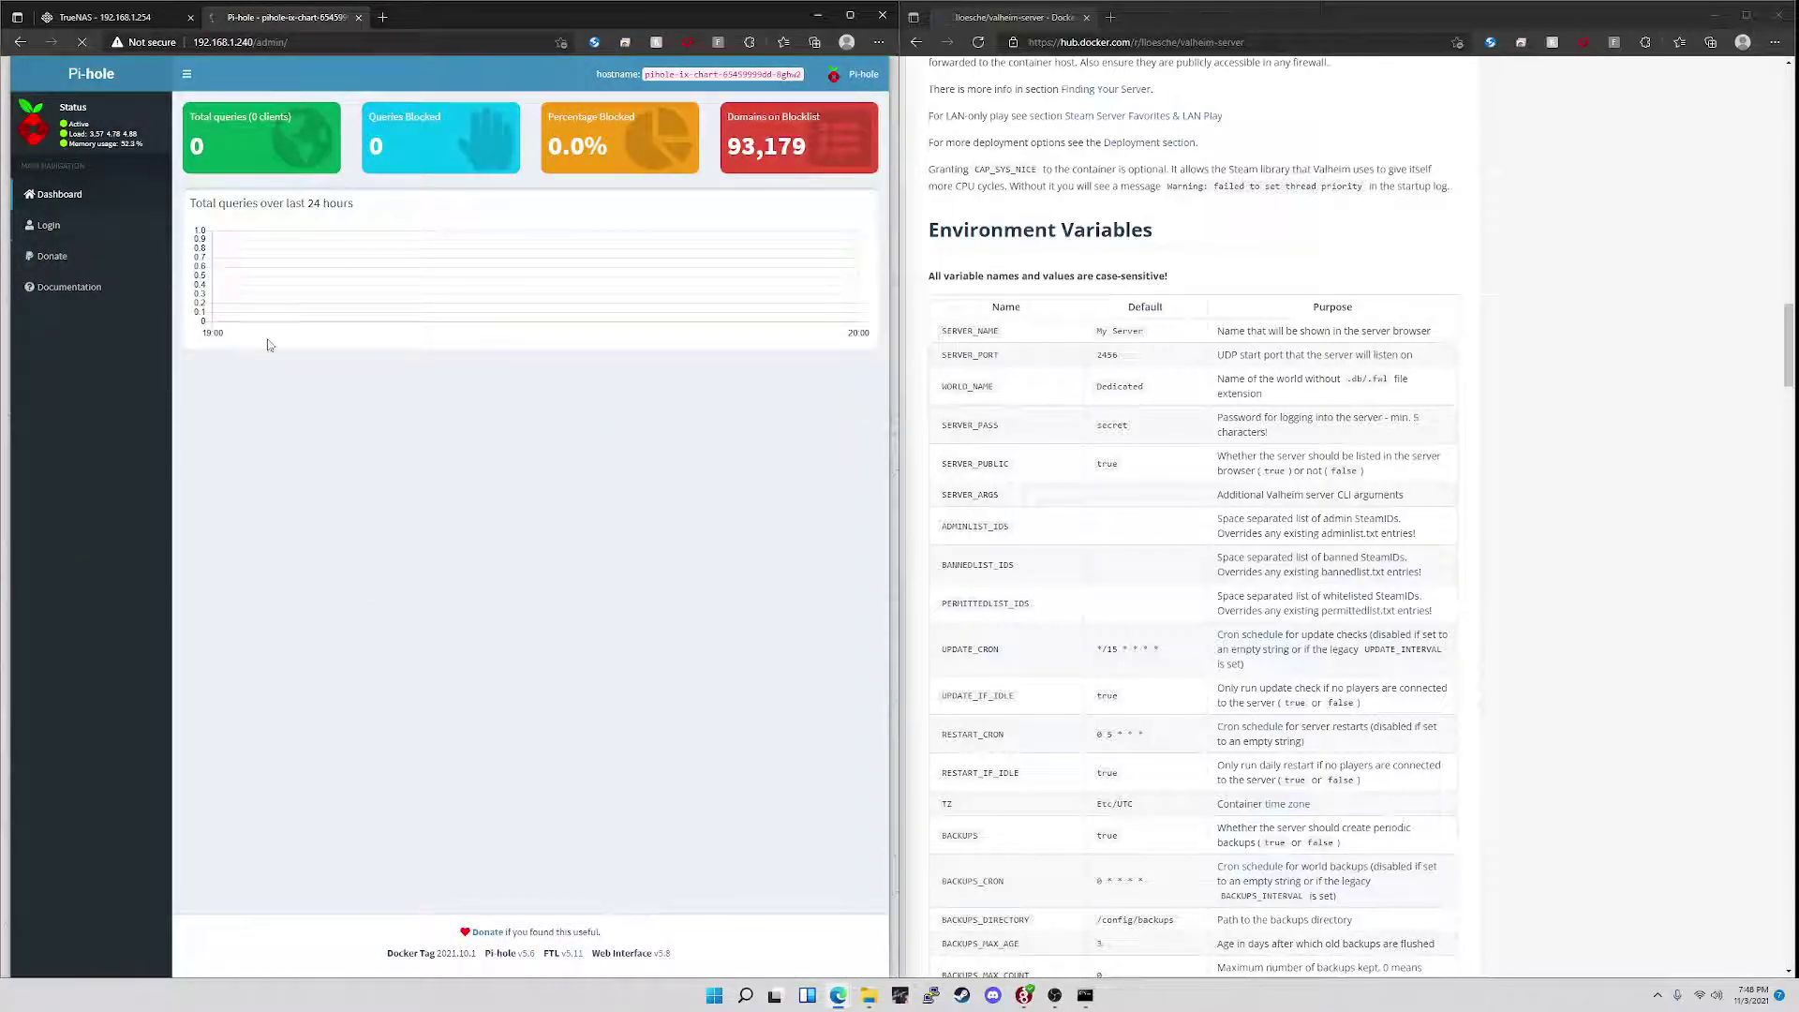
text(****)
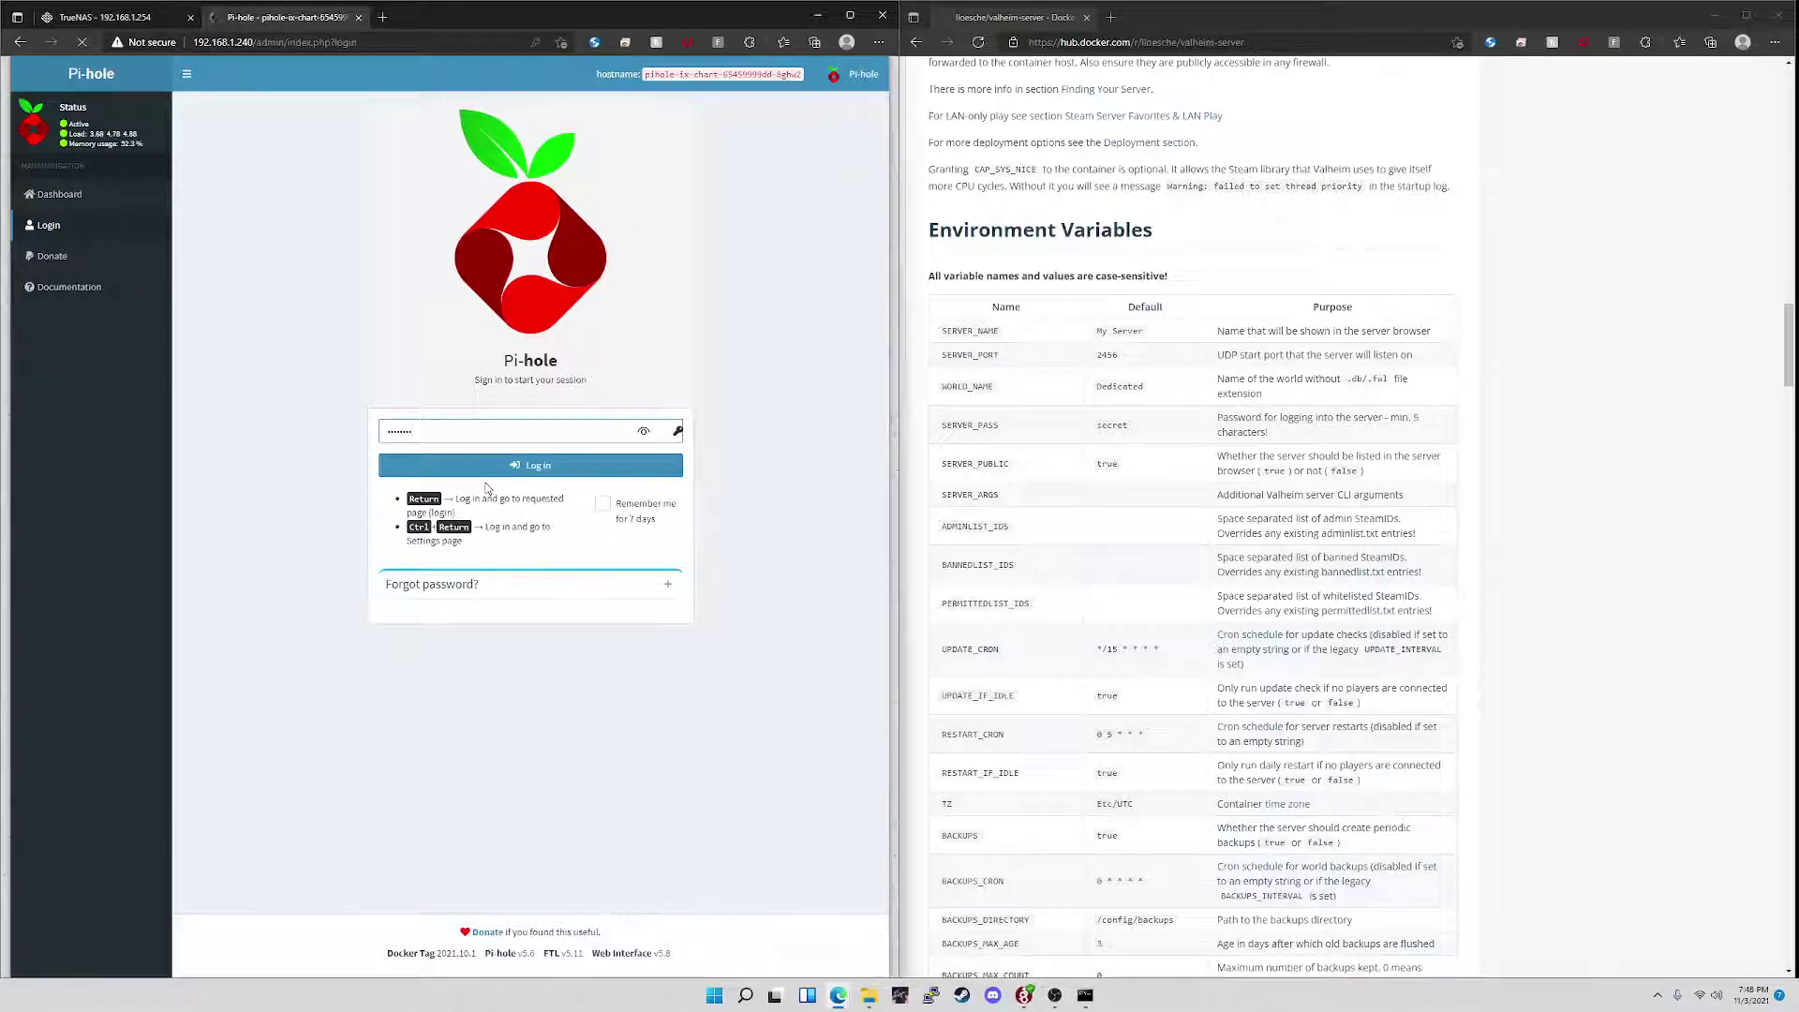
- Check that test.com is still on the whitelist, then delete that entry
click(77, 296)
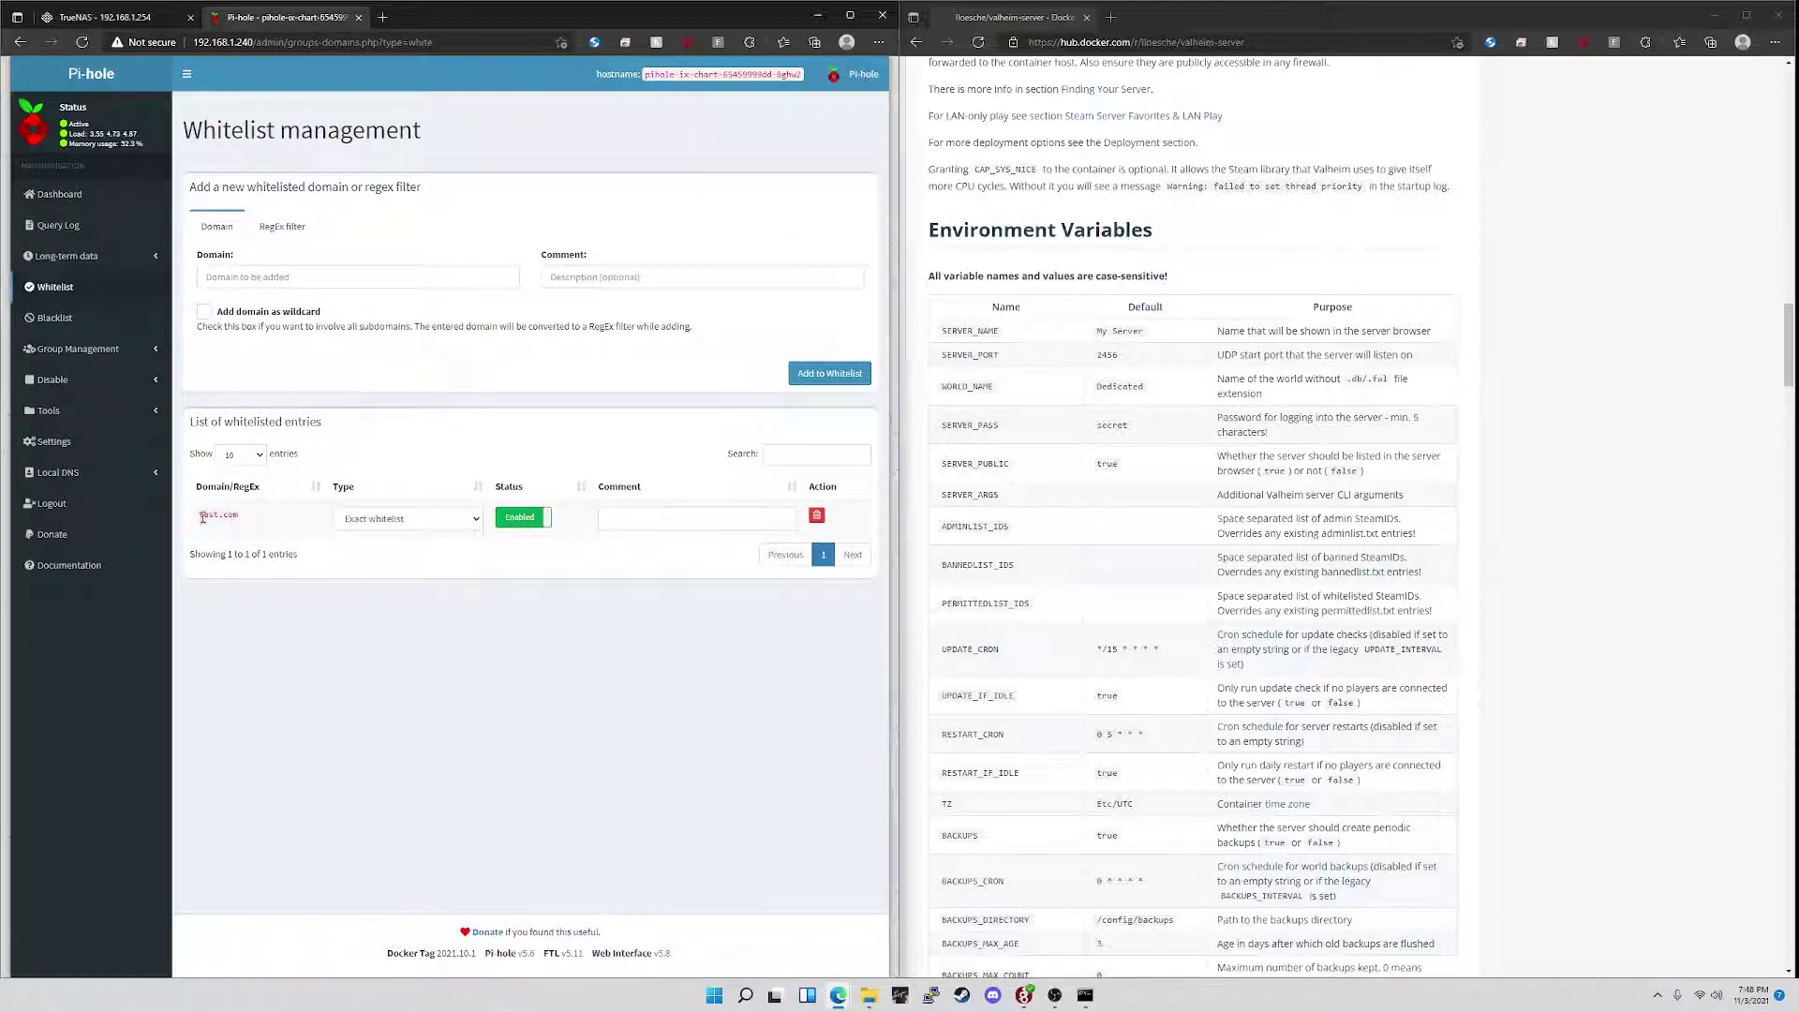
drag(203, 517, 238, 518)
click(816, 515)
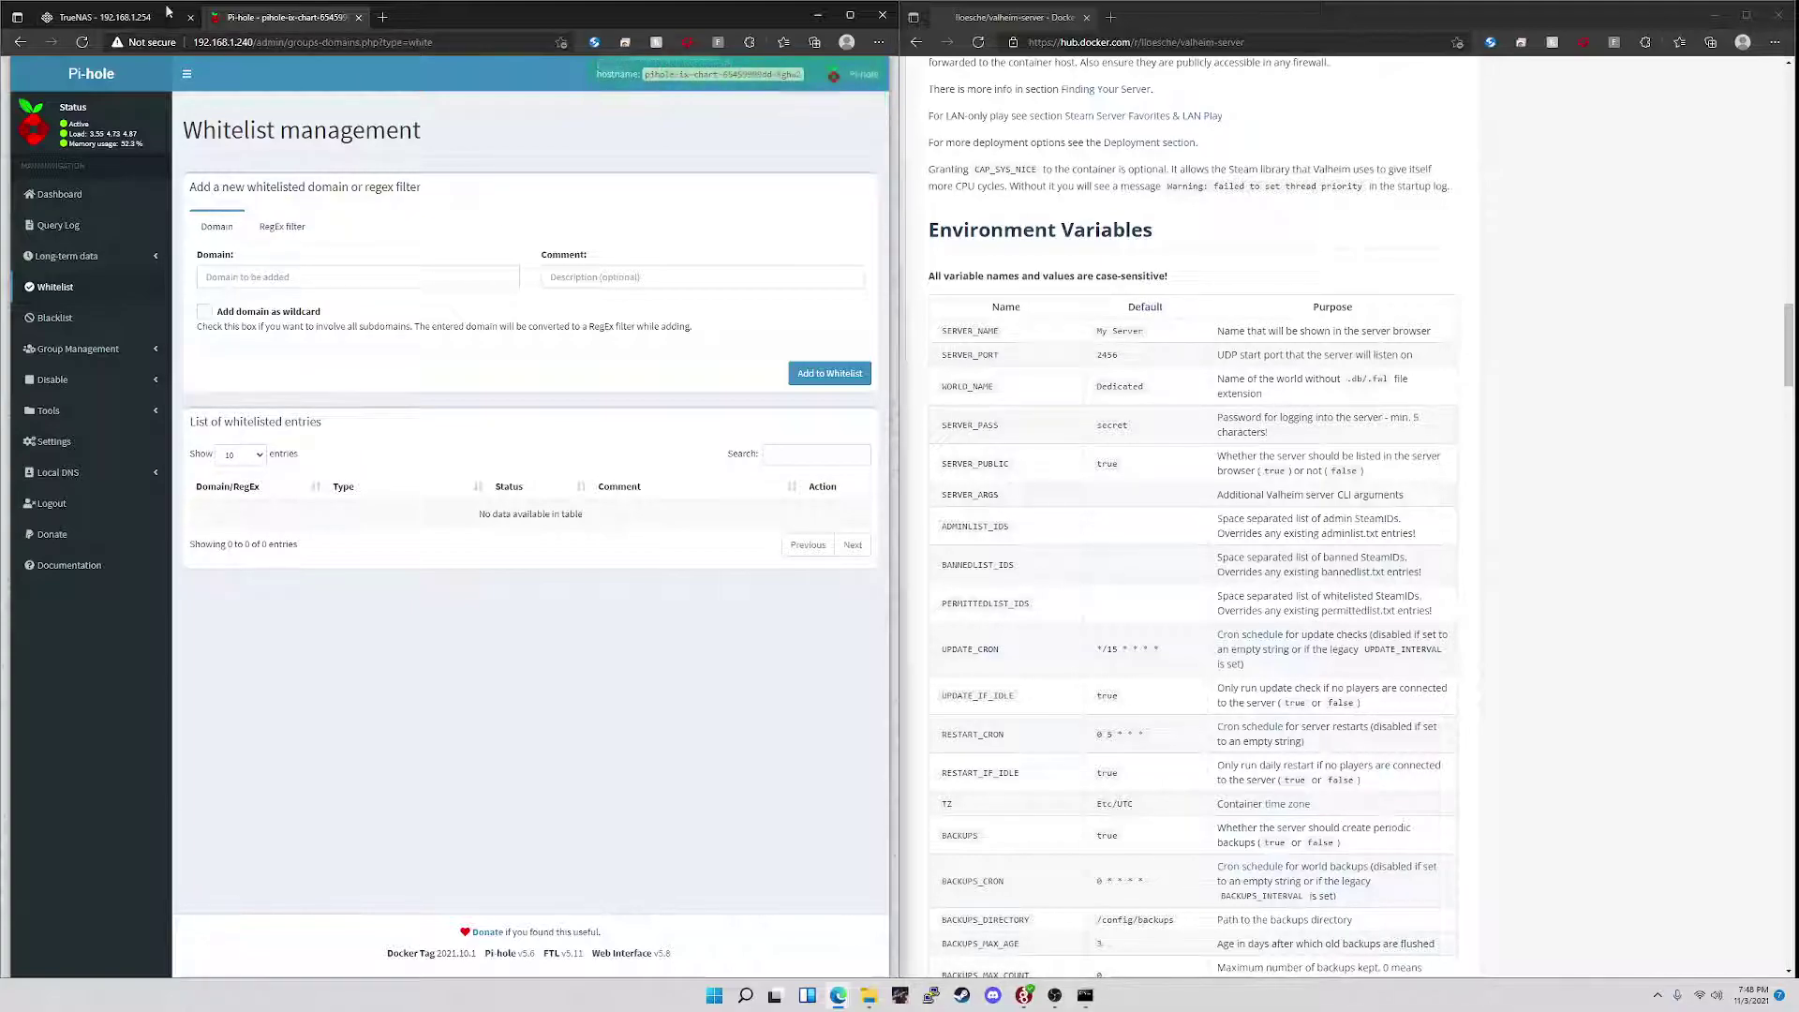
- Open pihole's Edit form and inspect the /etc/pihole and /etc/dnsmasq.d volume mount paths
click(108, 17)
click(691, 863)
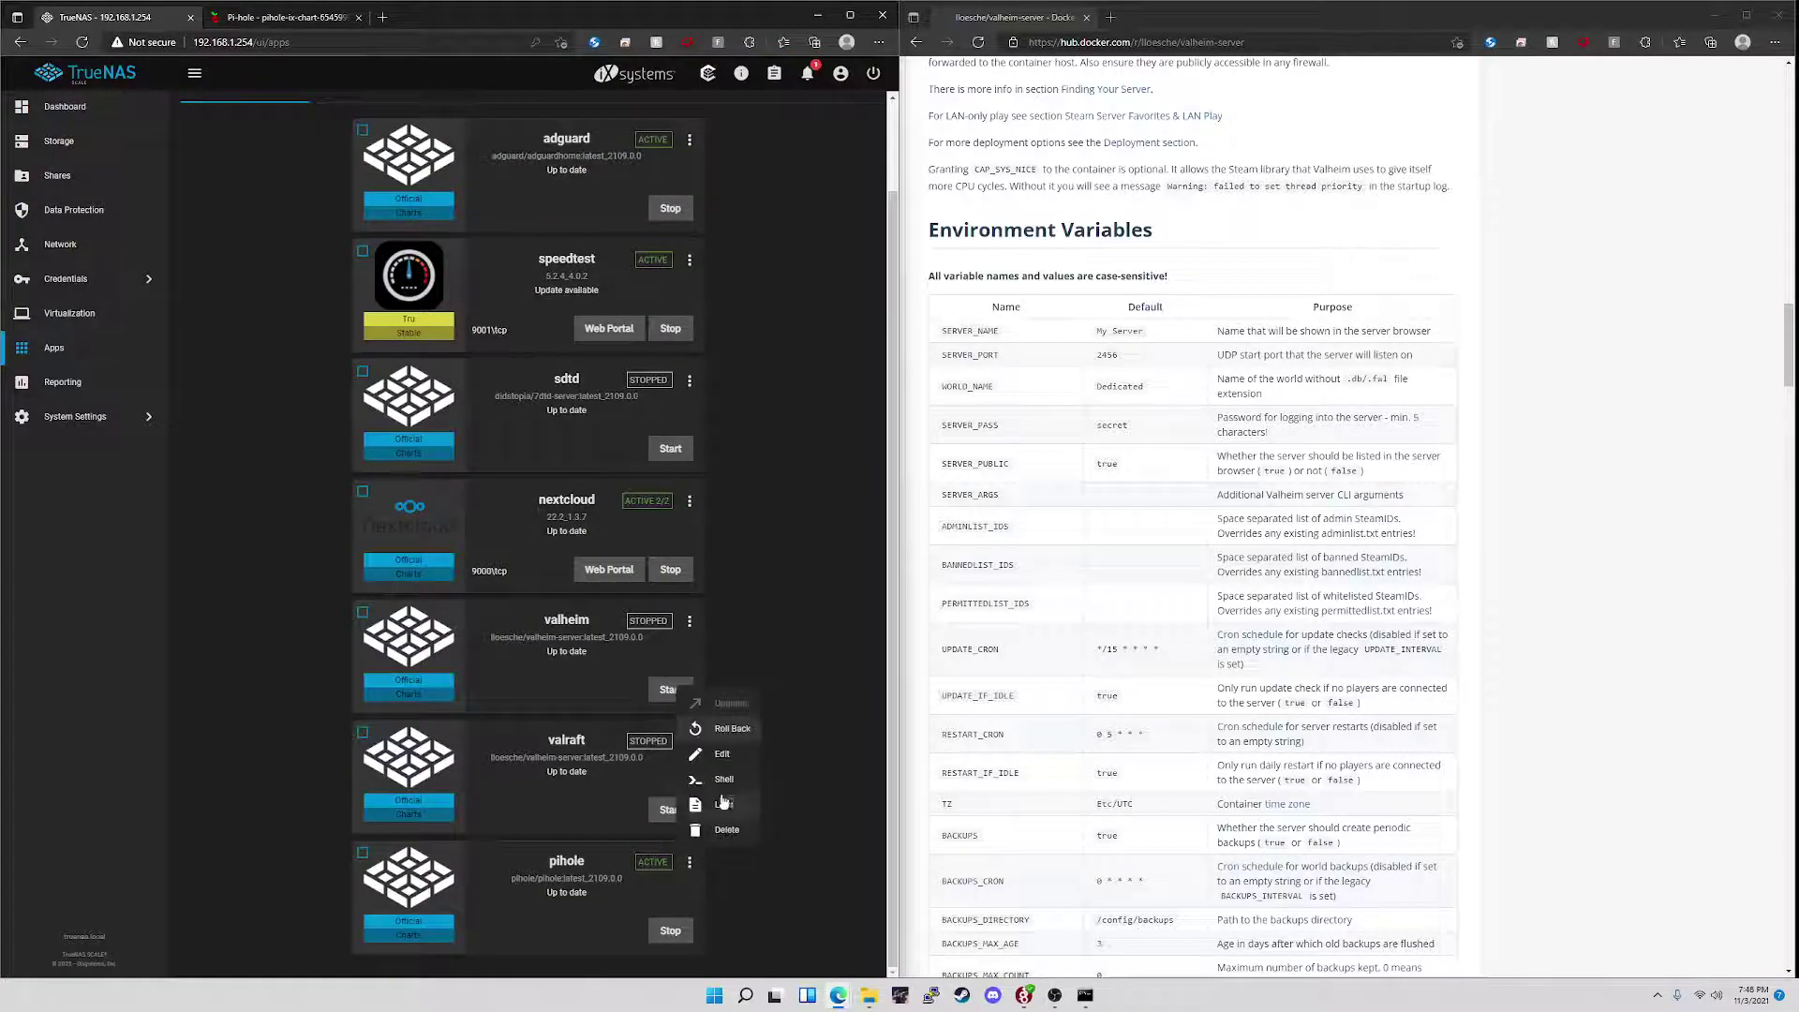
click(716, 761)
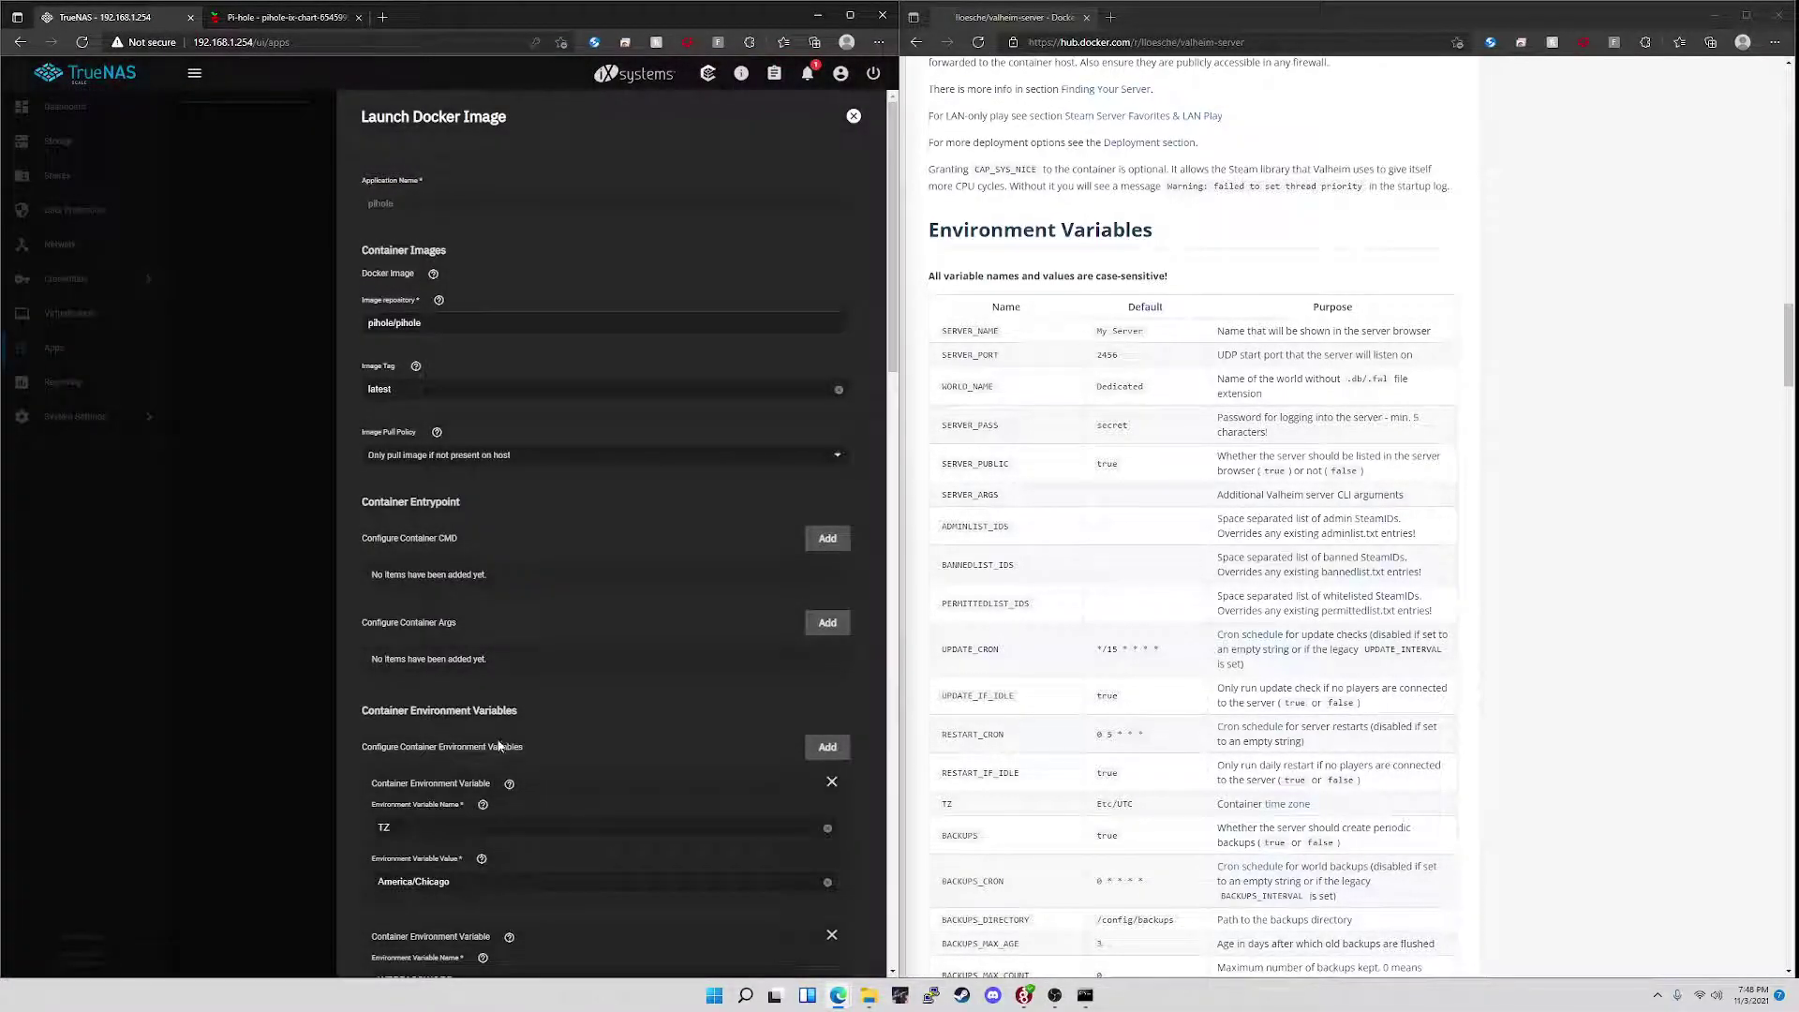
scroll(492, 740, down, 15)
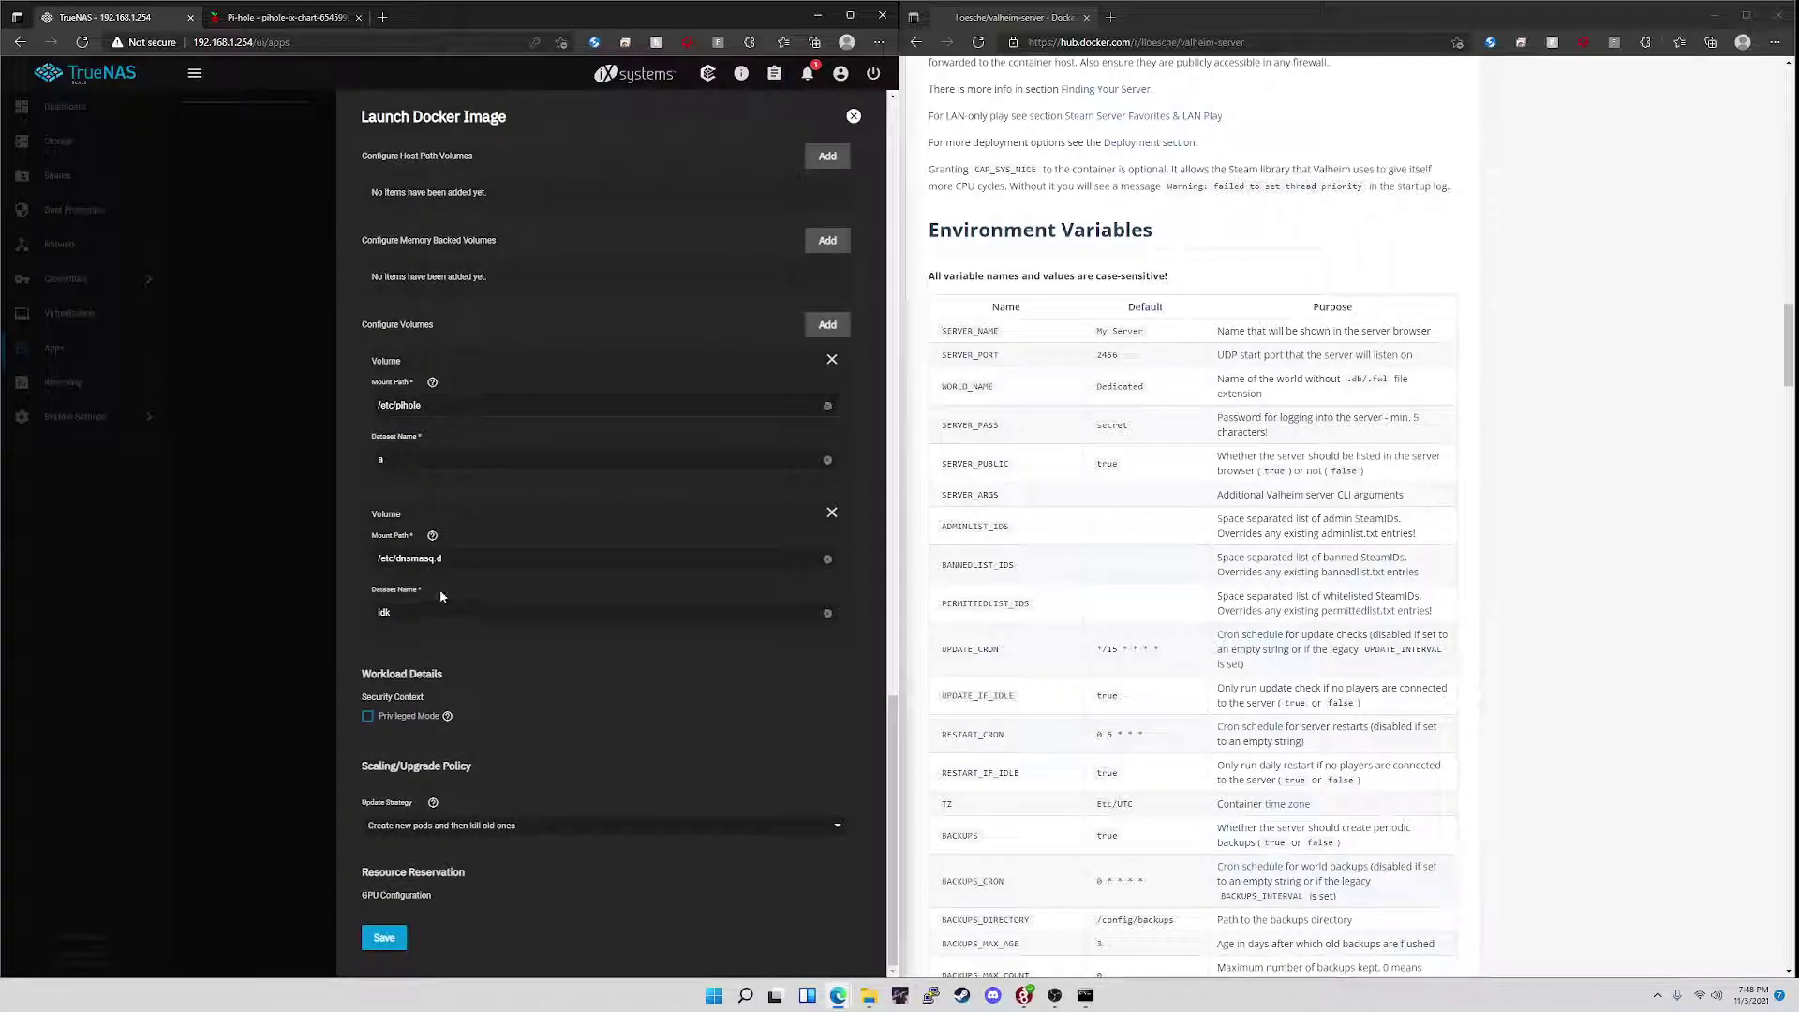
triple_click(440, 407)
click(461, 560)
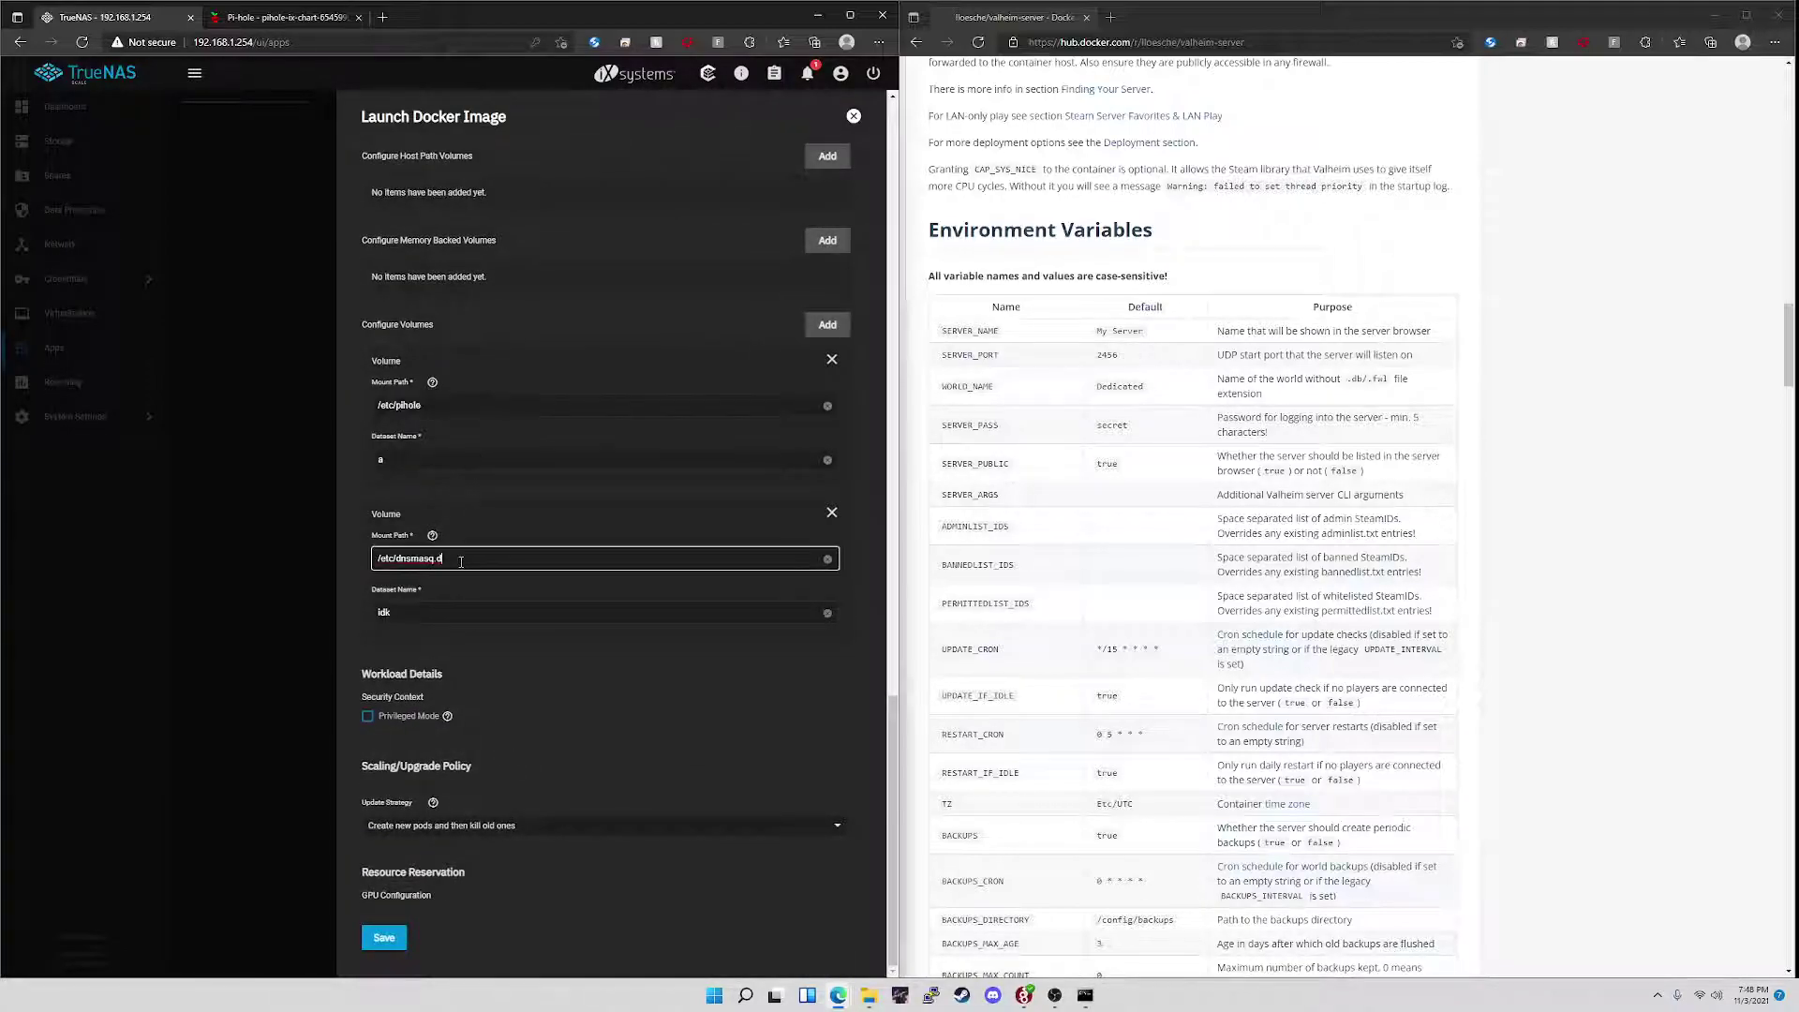